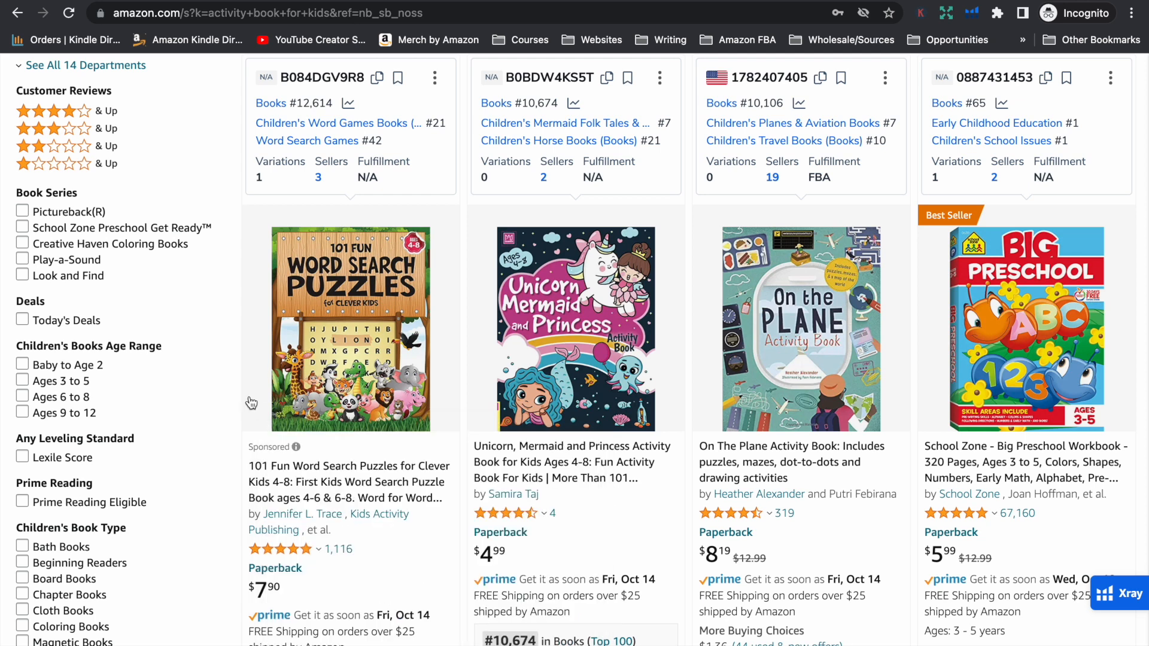
# Open the listing for the Unicorn, Mermaid and Princess Activity Book and bring up its Look Inside sample
pyautogui.scroll(-1, 638, 478)
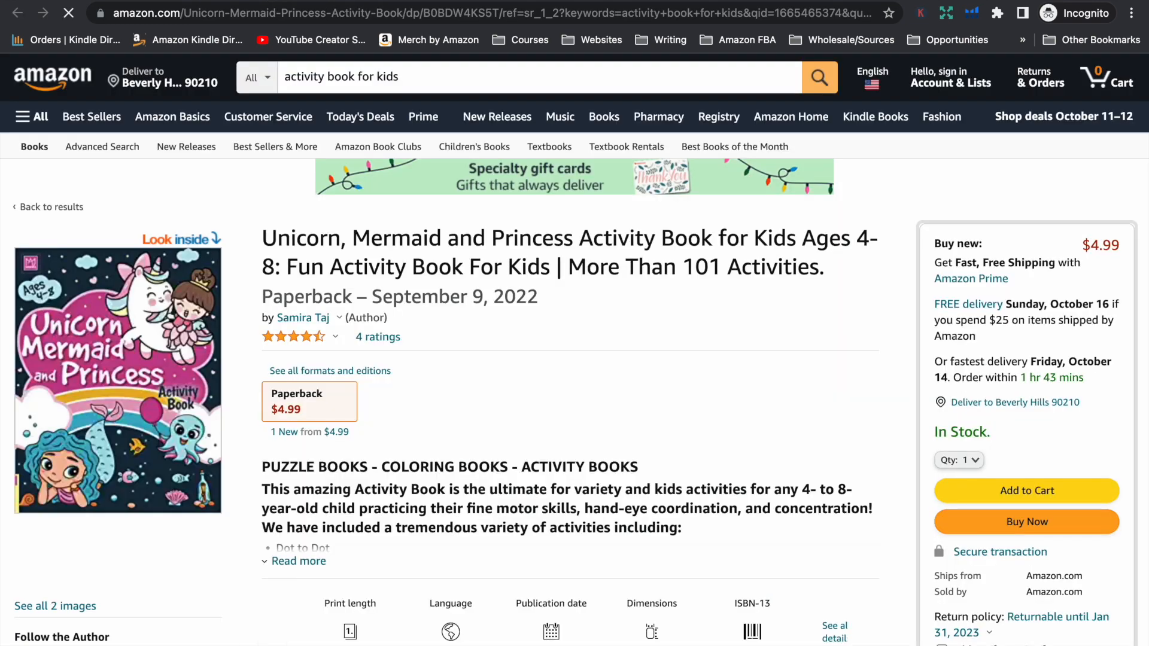
pyautogui.click(267, 0)
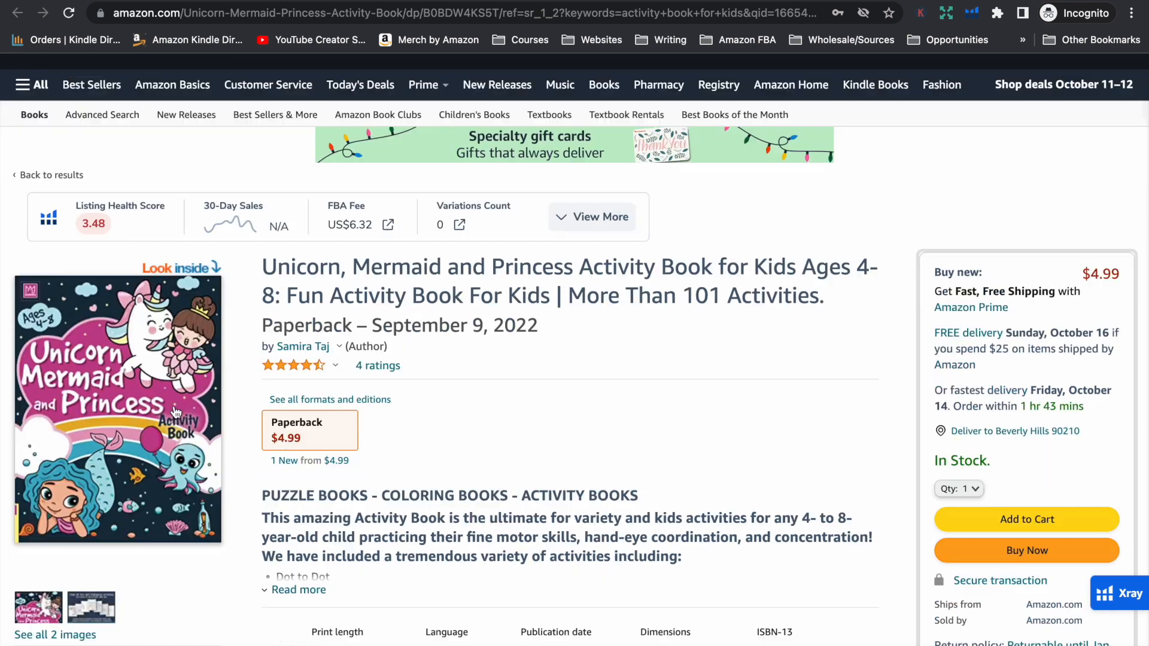
pyautogui.click(174, 410)
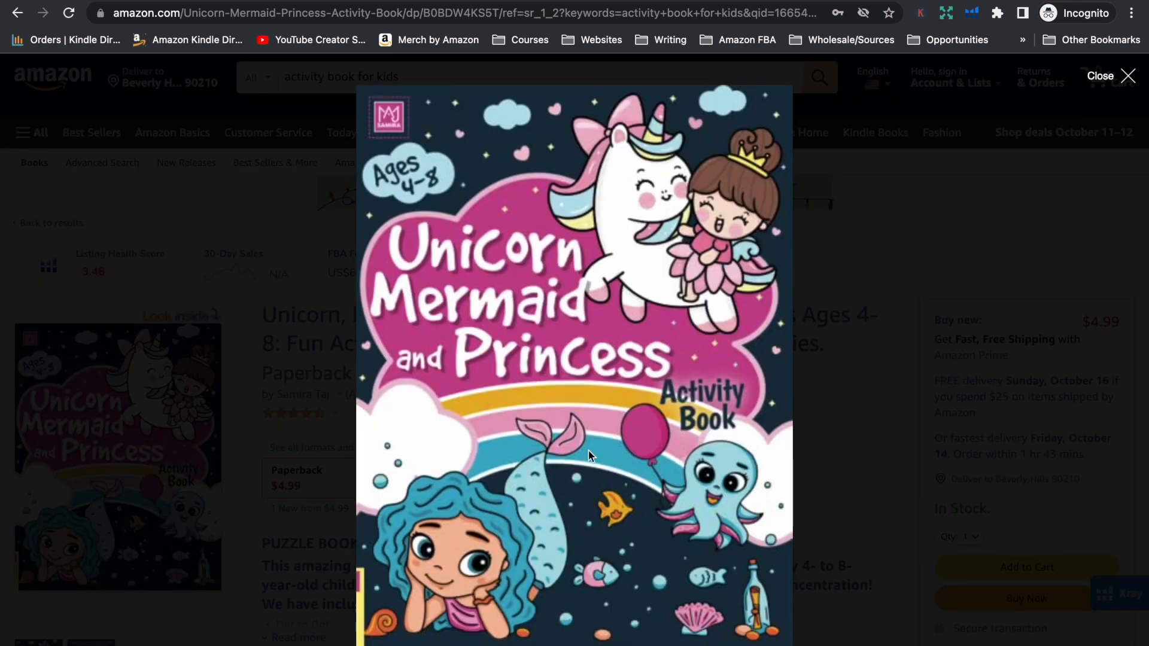
# Examine the sample's interior activity pages through to the back cover, and close the preview
pyautogui.scroll(-10, 588, 450)
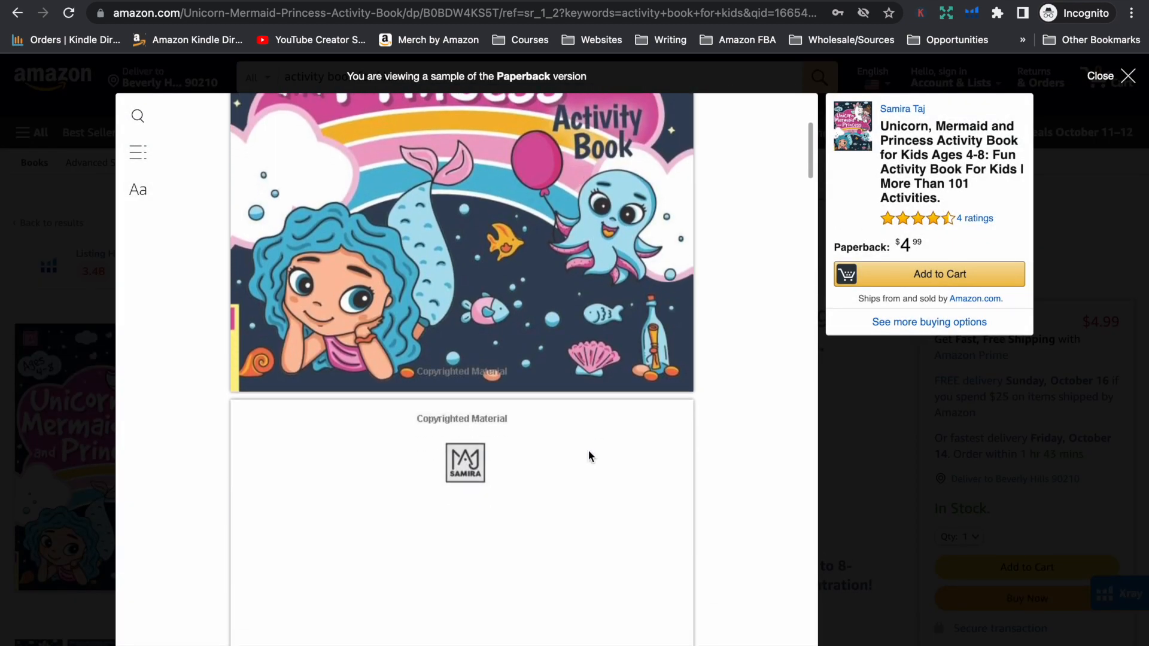
pyautogui.scroll(-9, 588, 456)
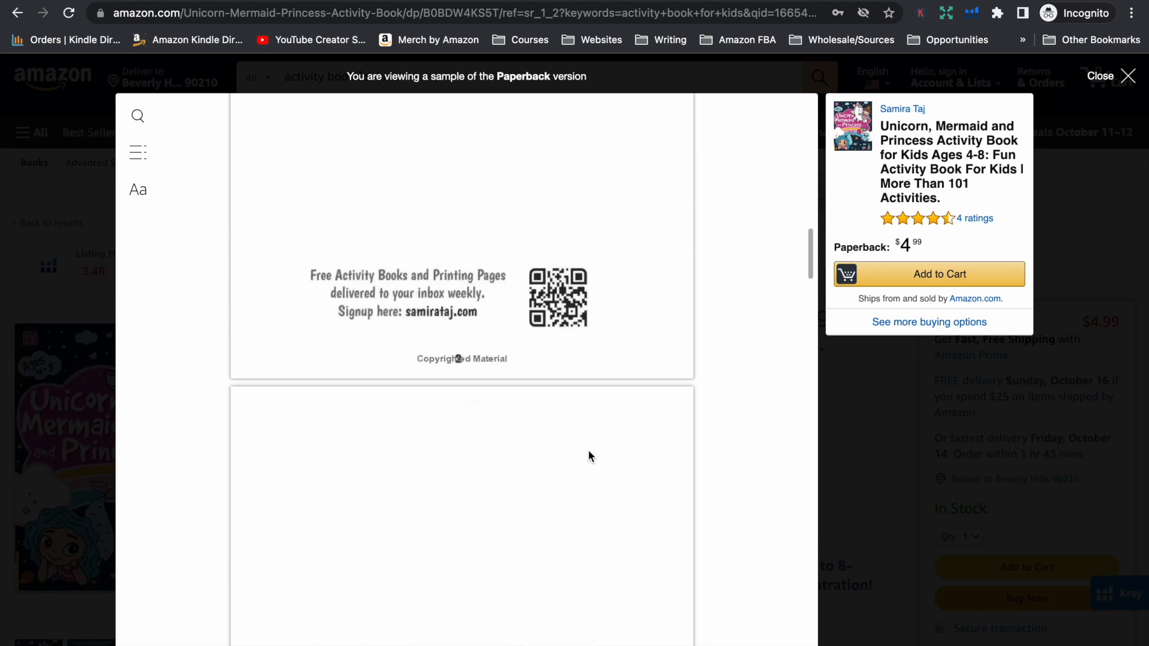
pyautogui.scroll(-10, 589, 456)
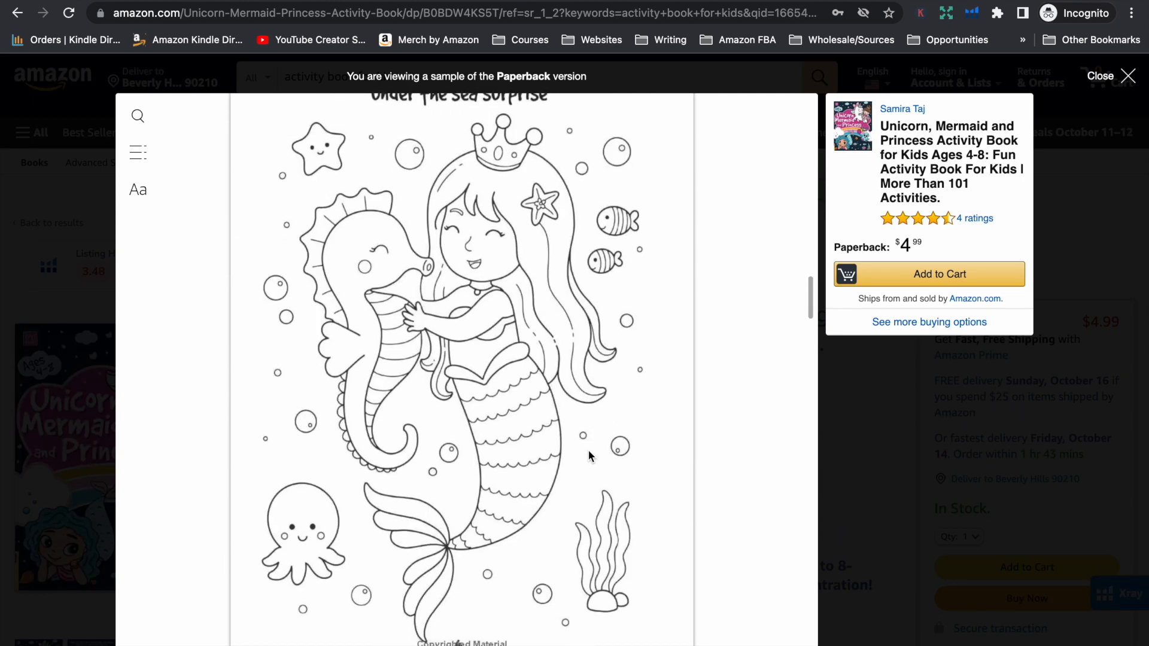
pyautogui.scroll(-10, 587, 450)
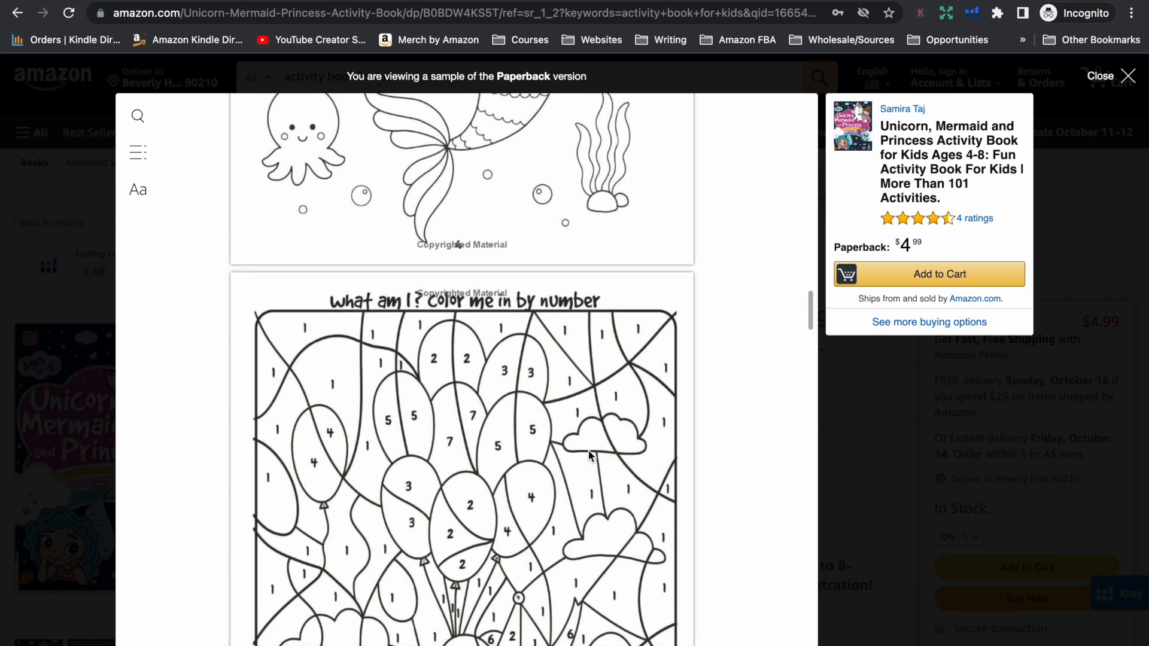
pyautogui.scroll(-12, 588, 450)
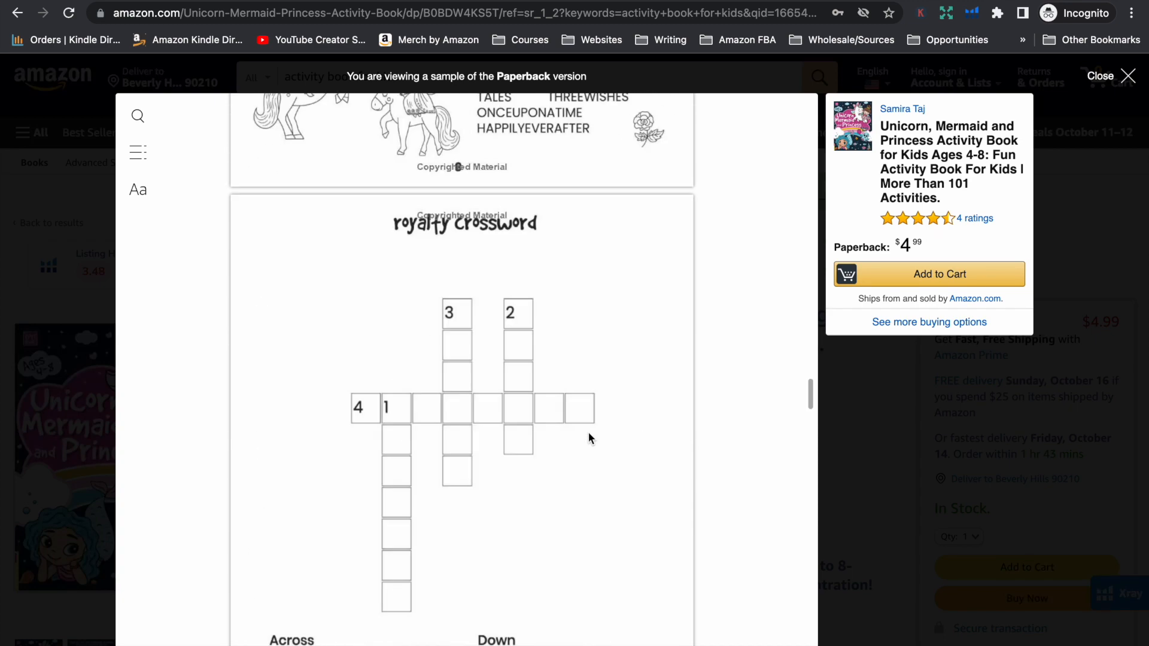
pyautogui.scroll(-12, 588, 407)
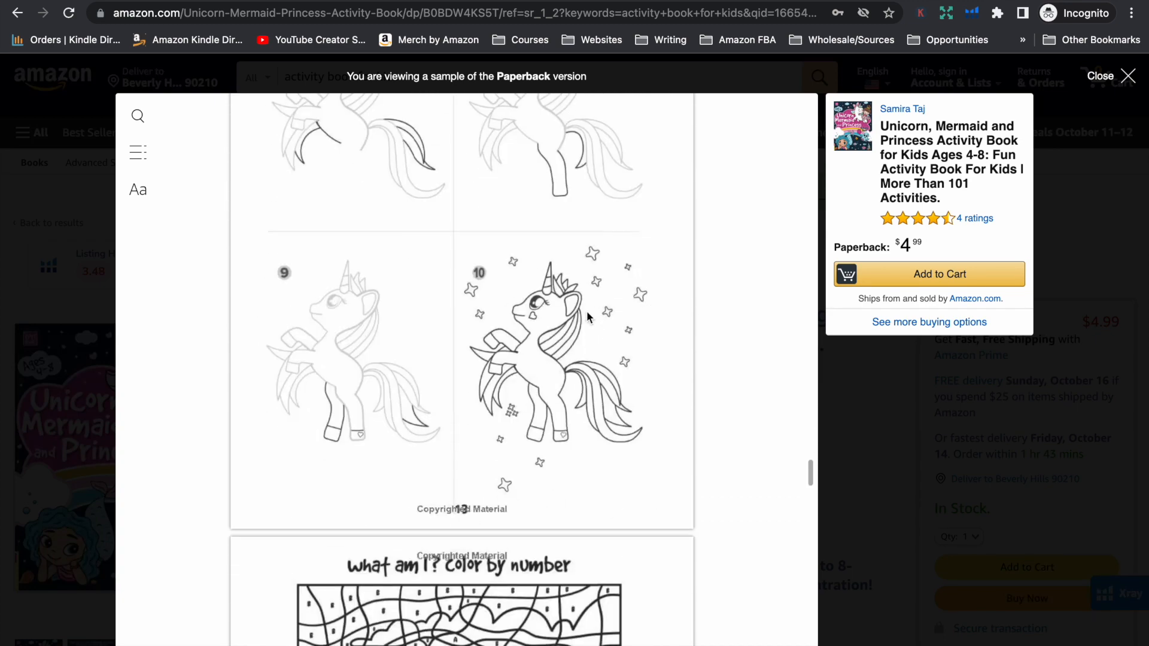
pyautogui.scroll(-10, 587, 292)
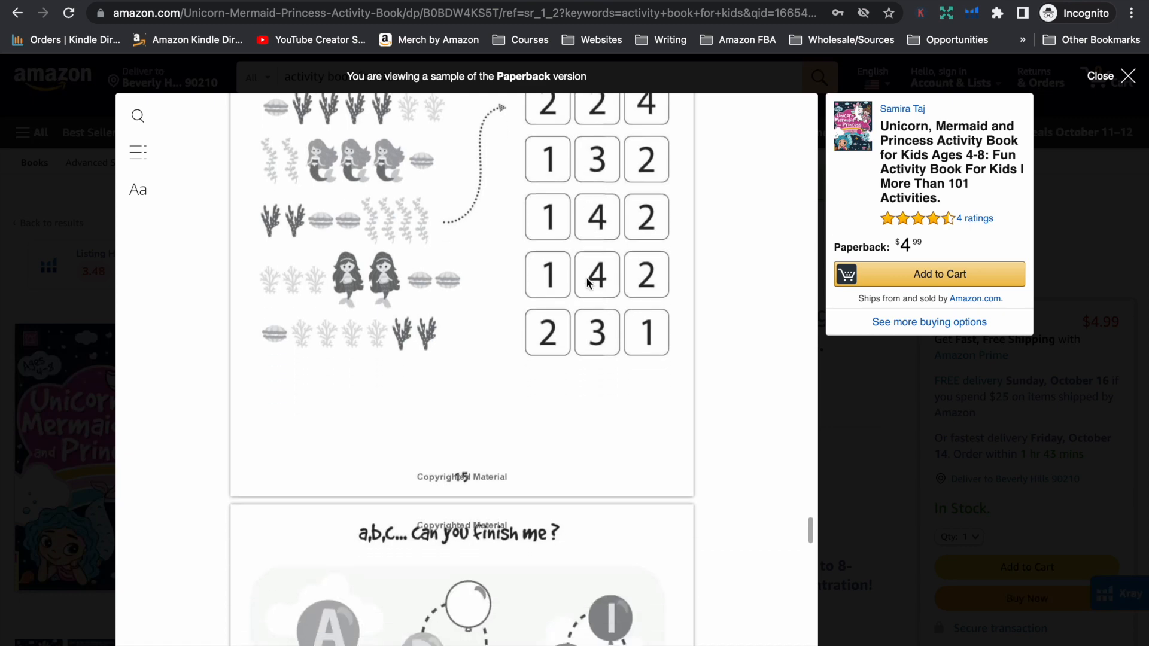
pyautogui.scroll(-8, 586, 279)
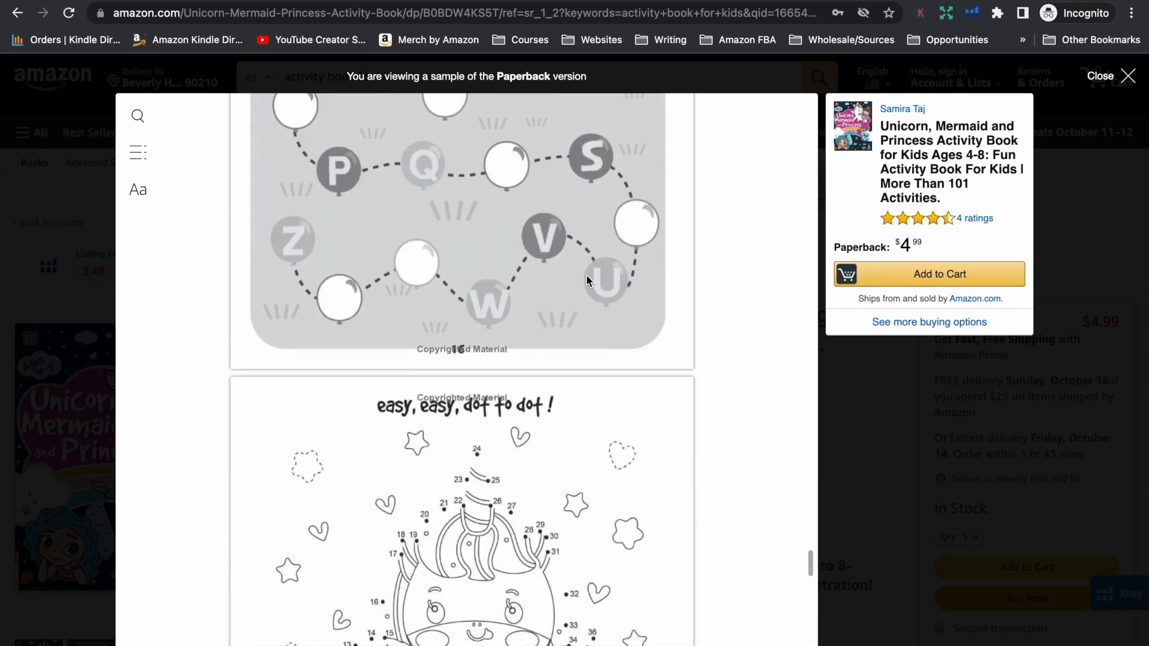
pyautogui.scroll(-10, 586, 273)
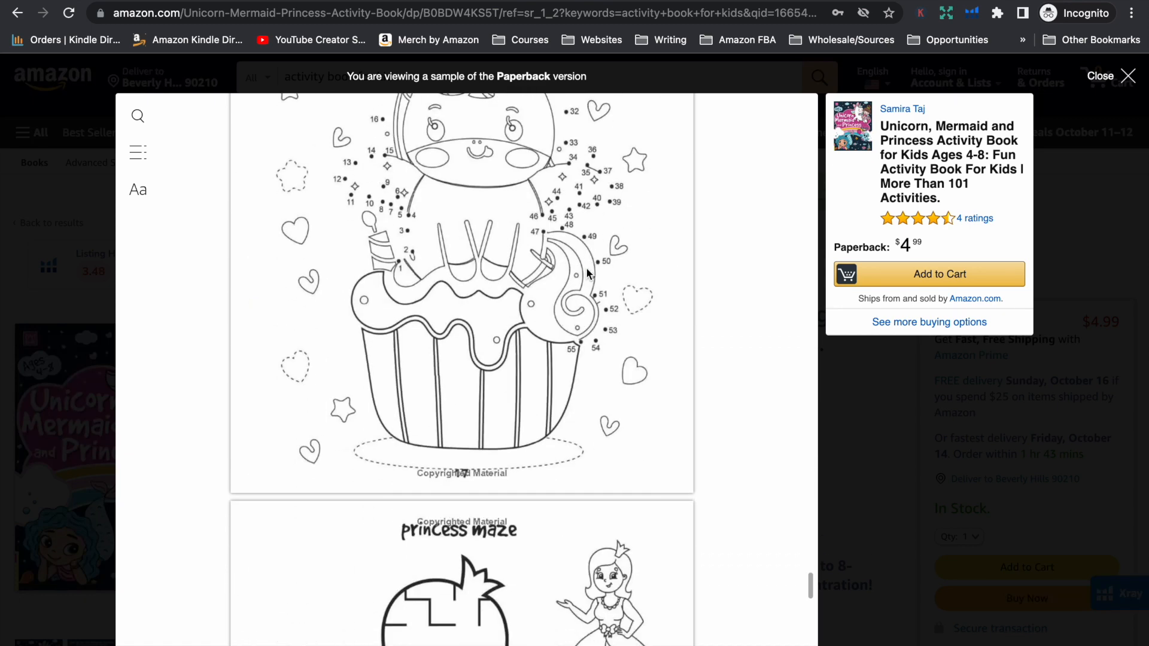
pyautogui.scroll(-10, 587, 264)
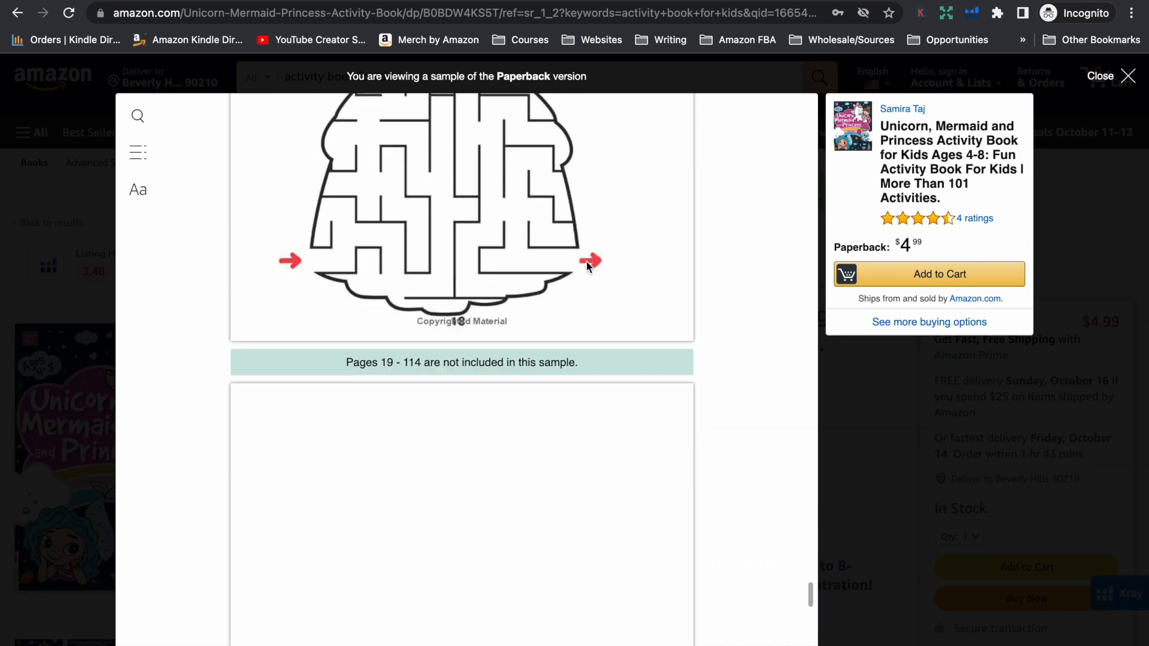
pyautogui.scroll(-10, 587, 262)
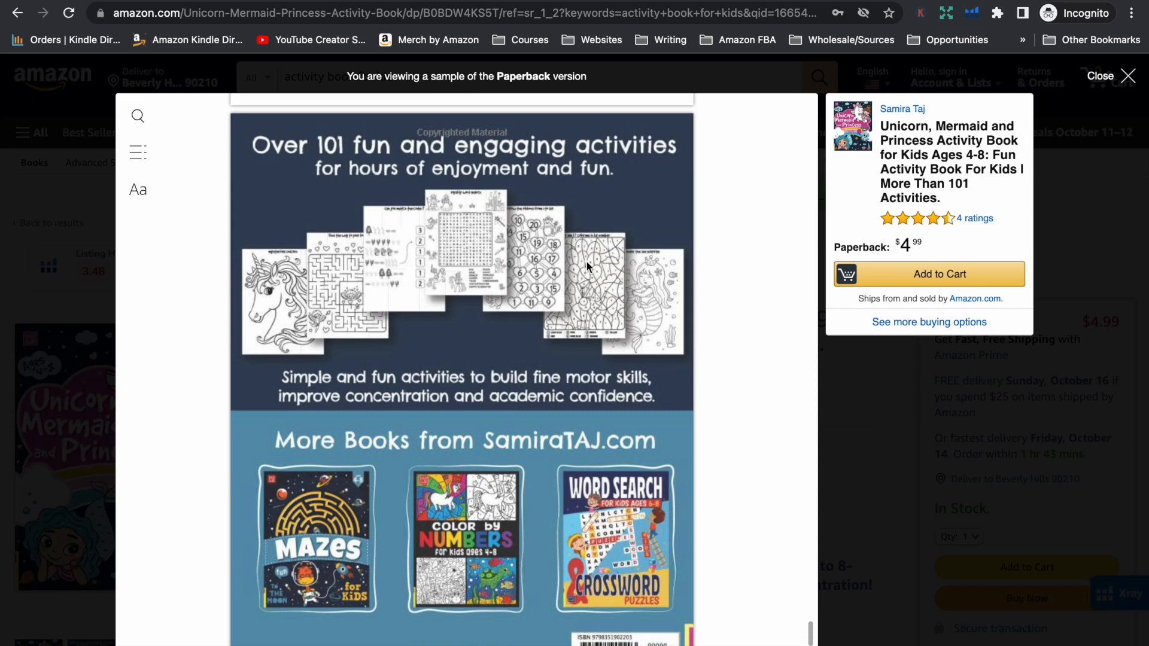
pyautogui.press('Escape')
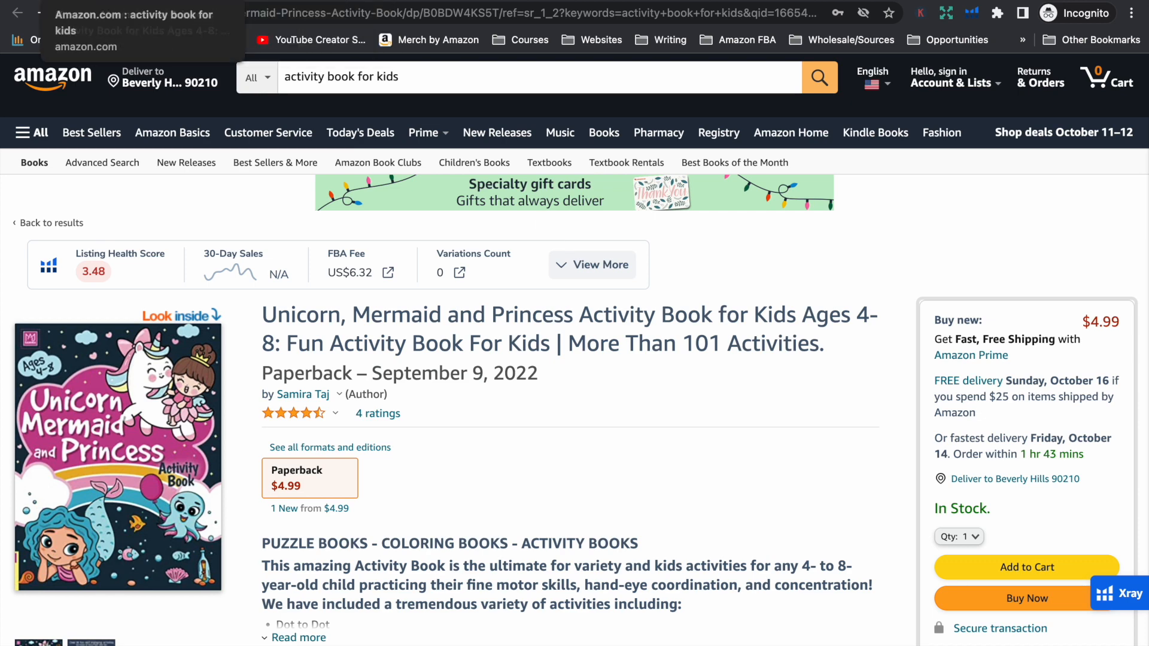
# Return to the activity book search results and compare covers, prices and sales ranks in the first rows of More Results
pyautogui.click(150, 0)
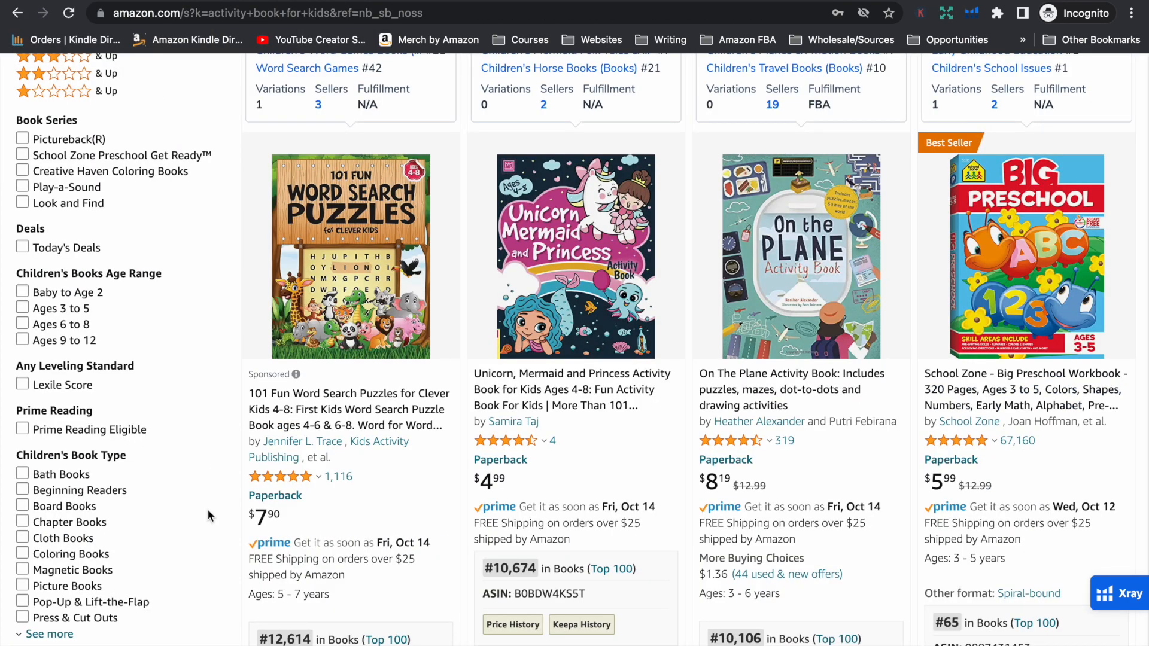
pyautogui.scroll(-2, 216, 518)
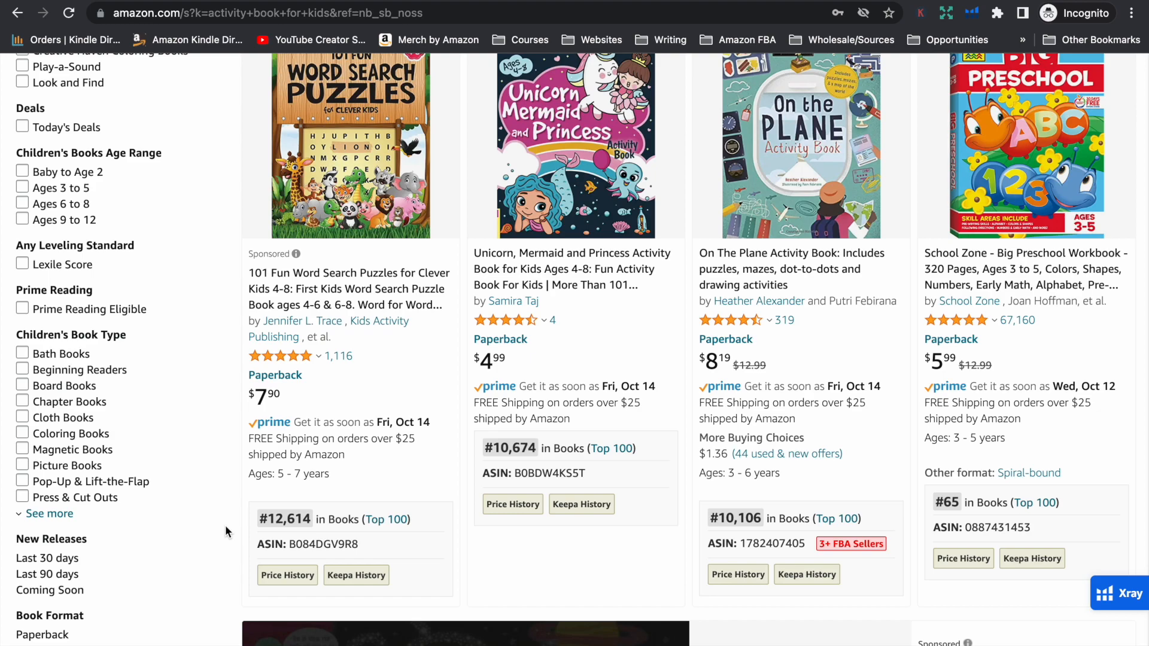
pyautogui.scroll(-8, 225, 525)
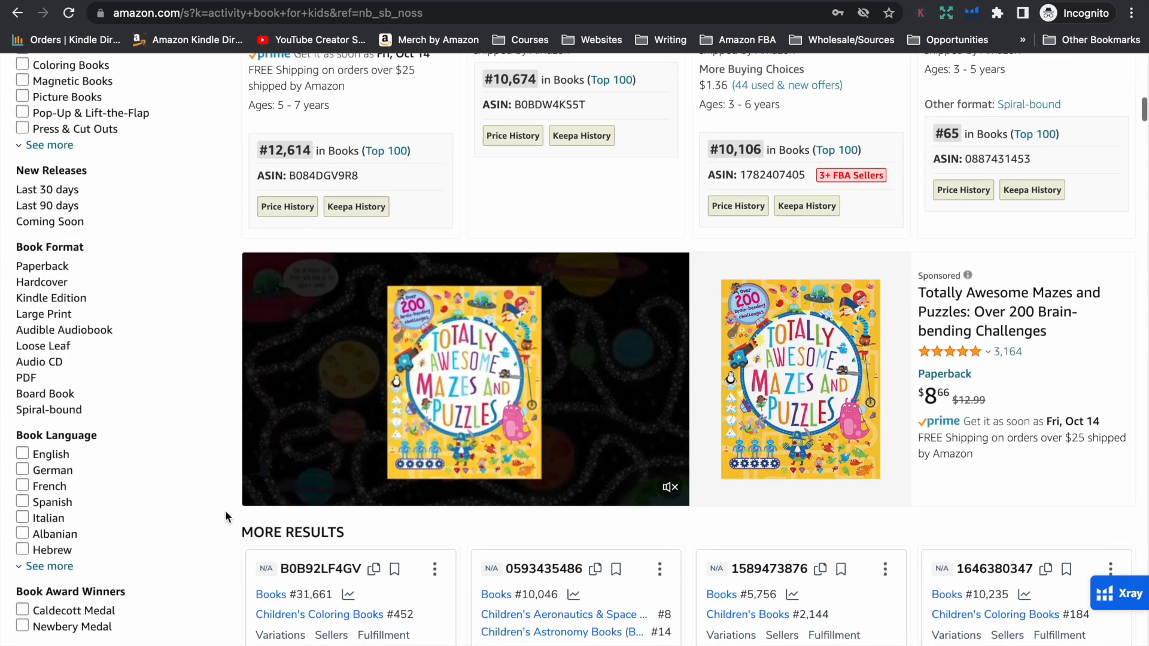
pyautogui.scroll(-2, 225, 511)
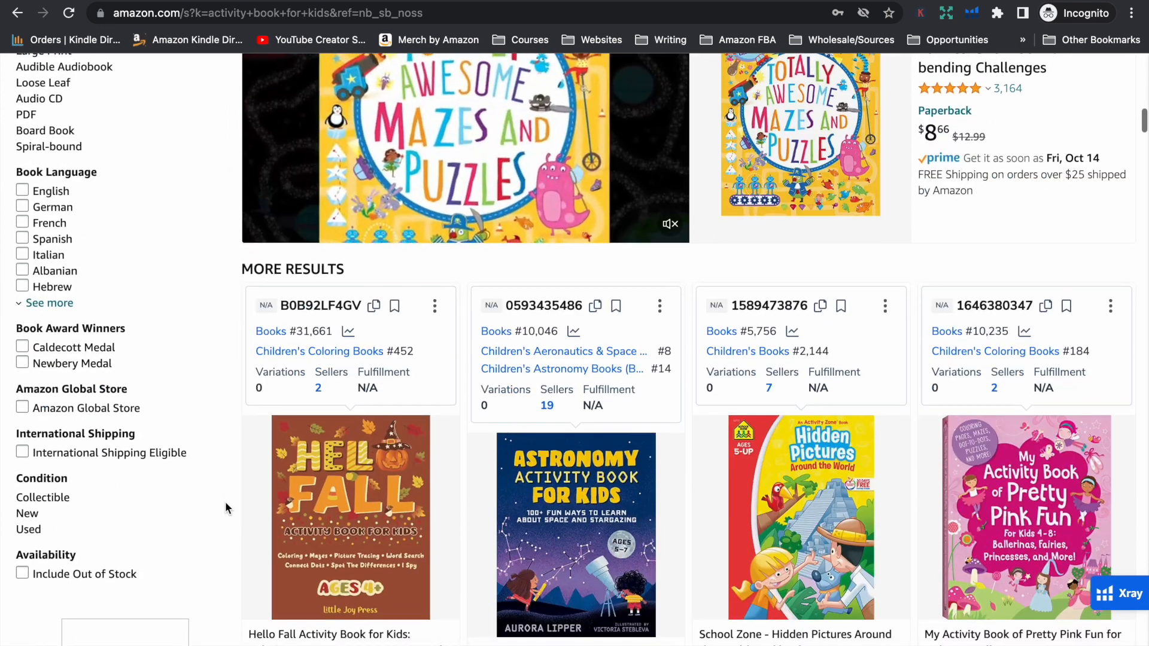
pyautogui.scroll(-2, 225, 509)
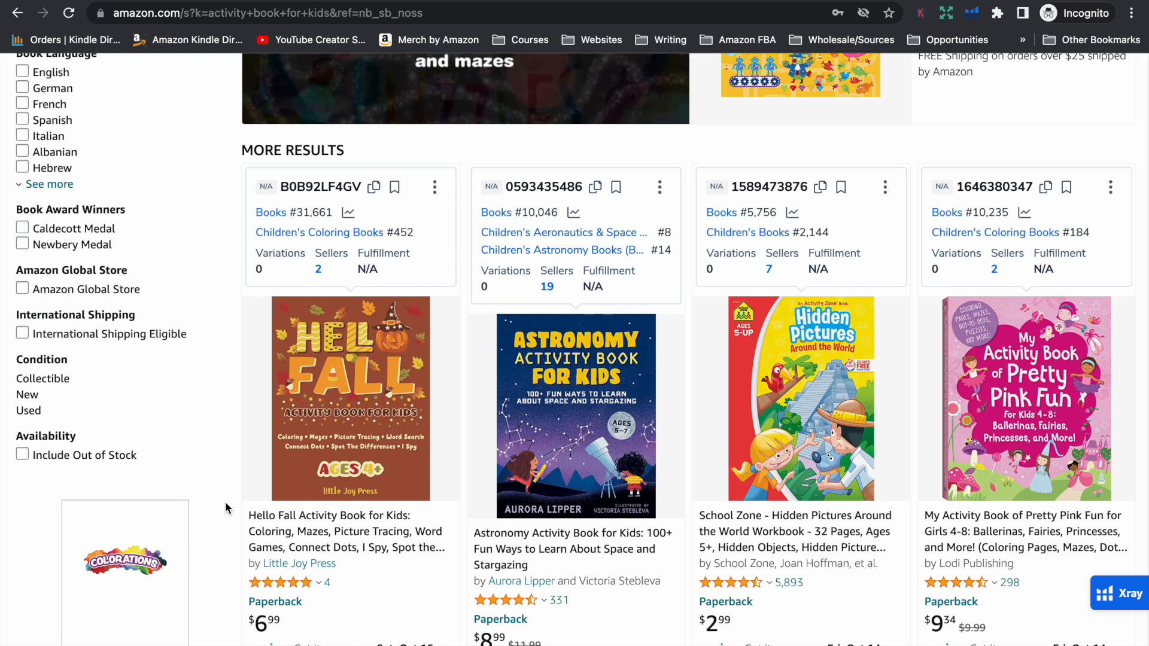
pyautogui.scroll(-3, 226, 508)
pyautogui.scroll(-3, 226, 508)
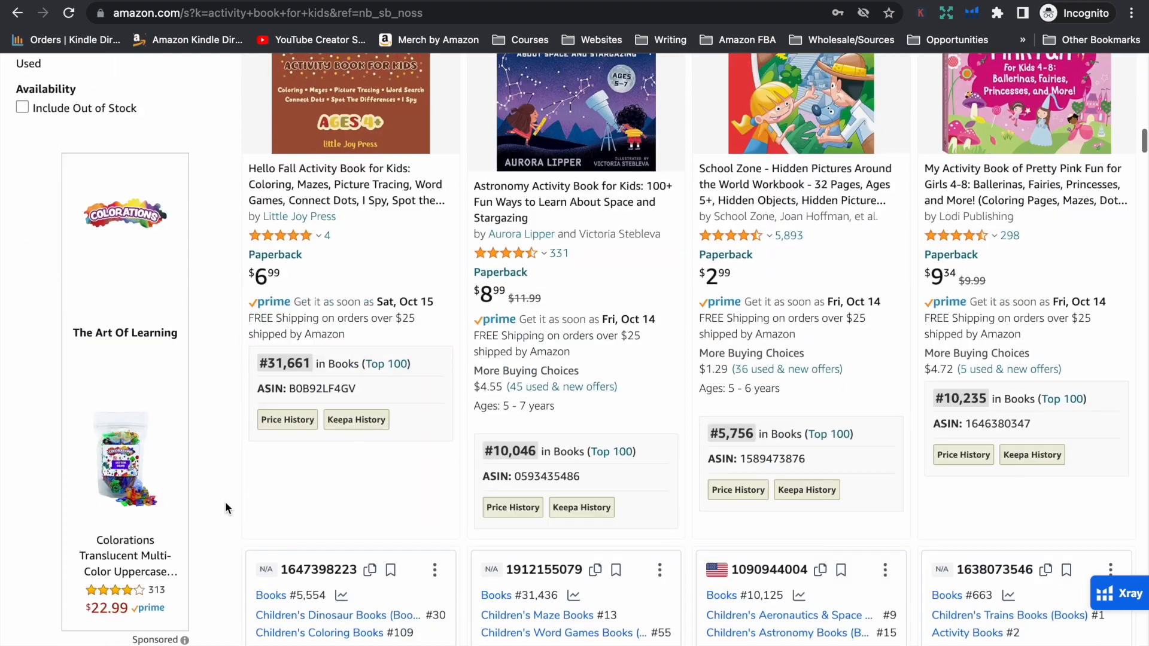
pyautogui.scroll(1, 225, 508)
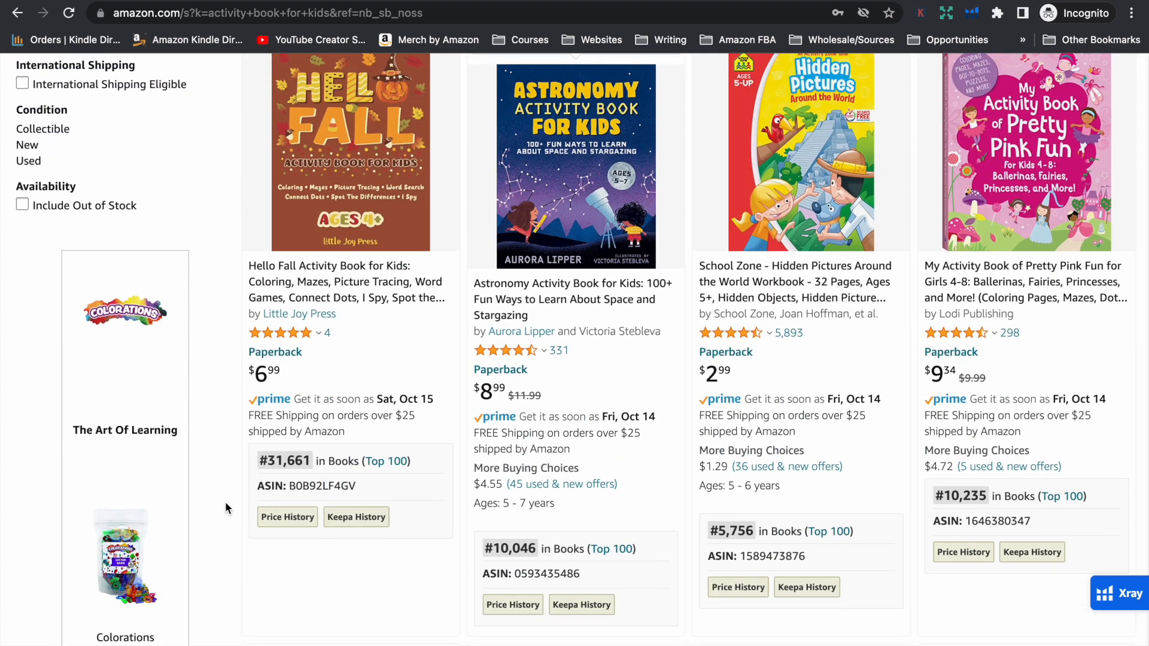
pyautogui.scroll(-7, 225, 508)
pyautogui.scroll(-3, 225, 508)
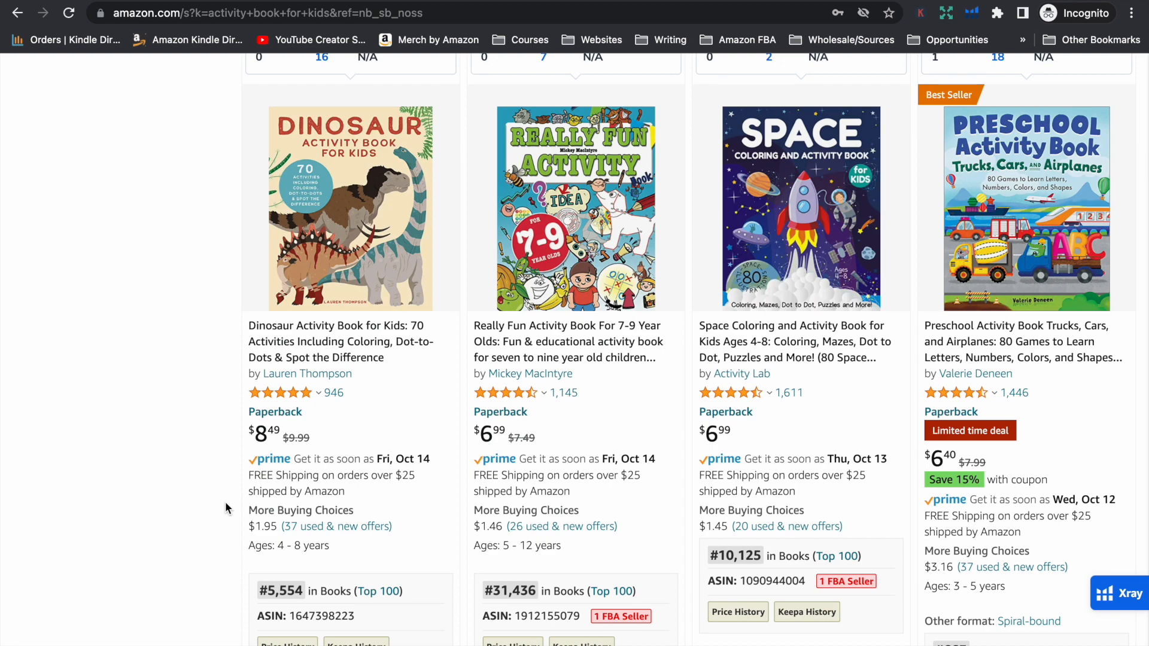
pyautogui.scroll(5, 225, 508)
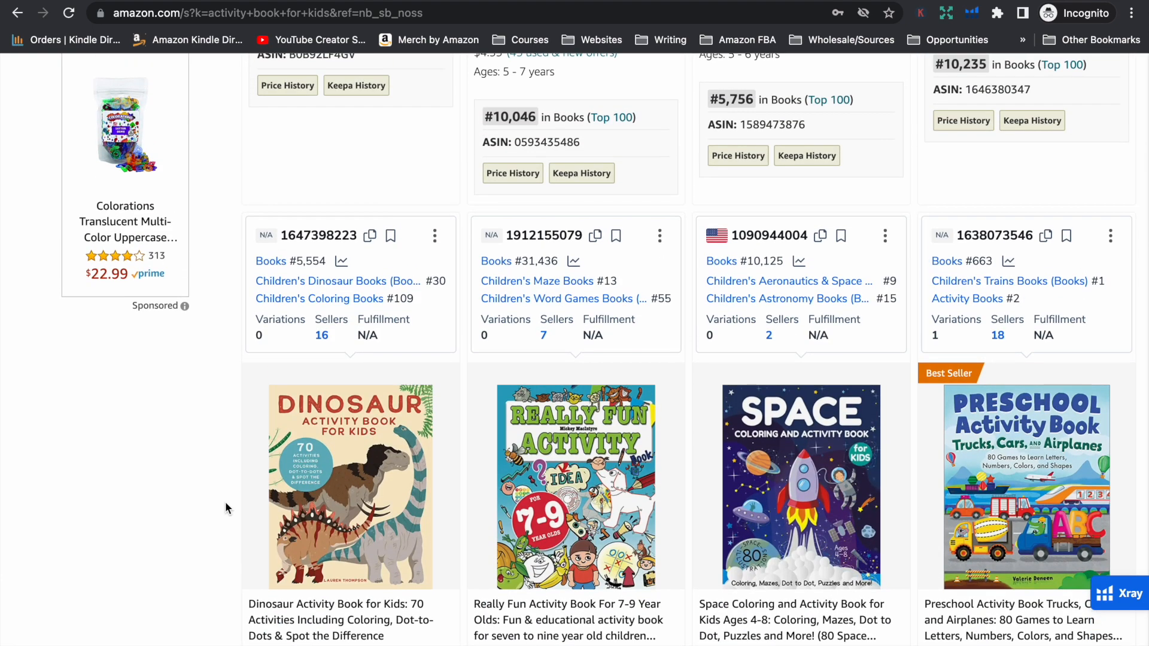
pyautogui.scroll(8, 226, 508)
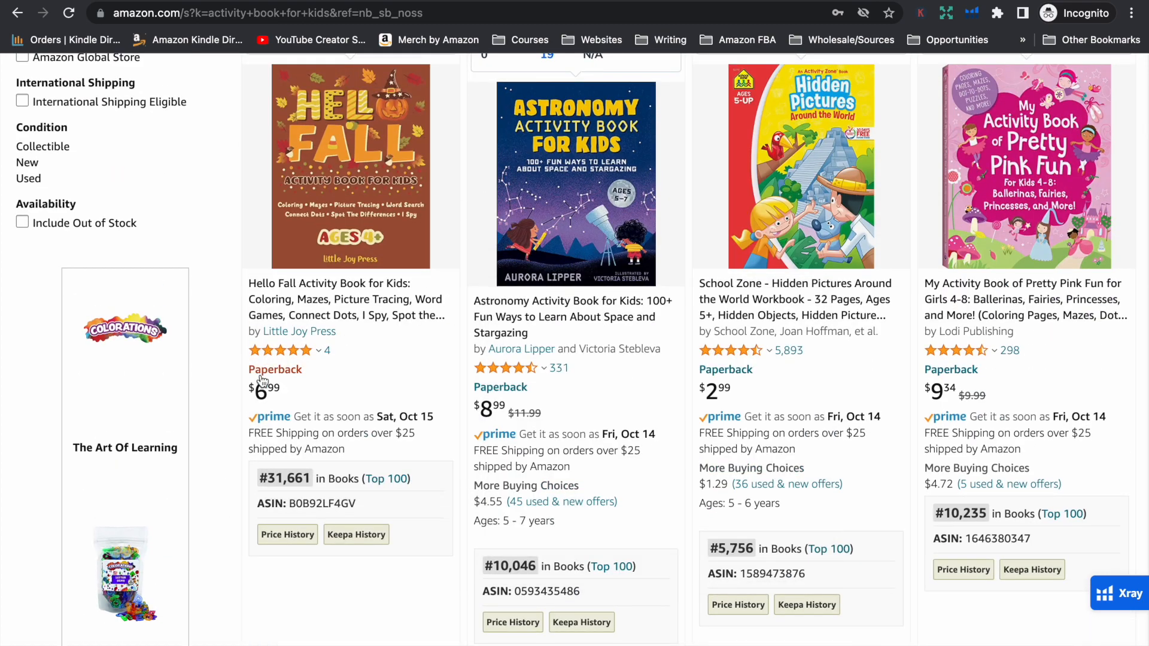
# Examine the dinosaur and space titles, the Highly Recommended and Amazon's Choice picks, and the next row of activity books
pyautogui.scroll(-5, 215, 496)
pyautogui.scroll(-3, 215, 486)
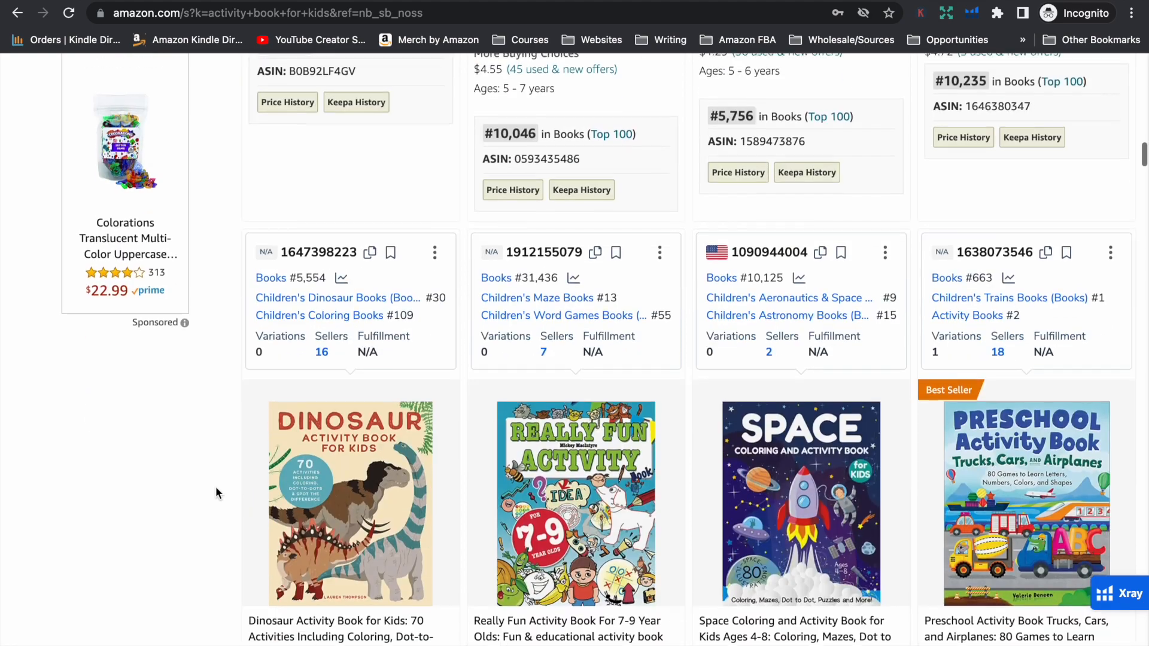
pyautogui.scroll(-3, 216, 484)
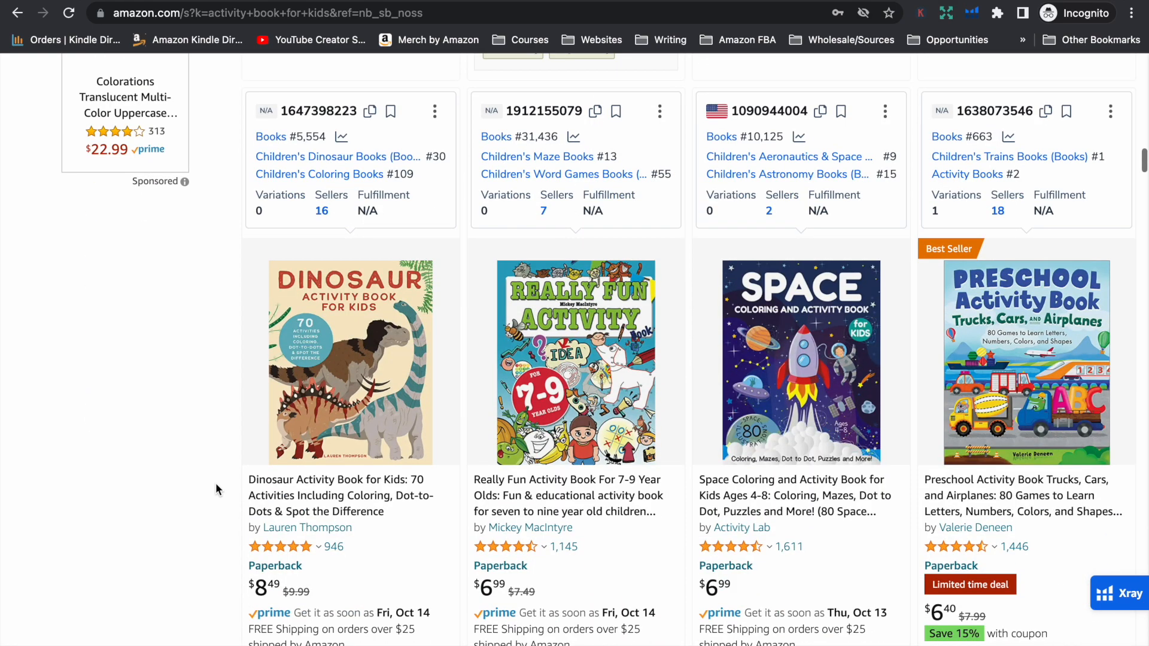
pyautogui.moveTo(752, 314)
pyautogui.scroll(-9, 222, 349)
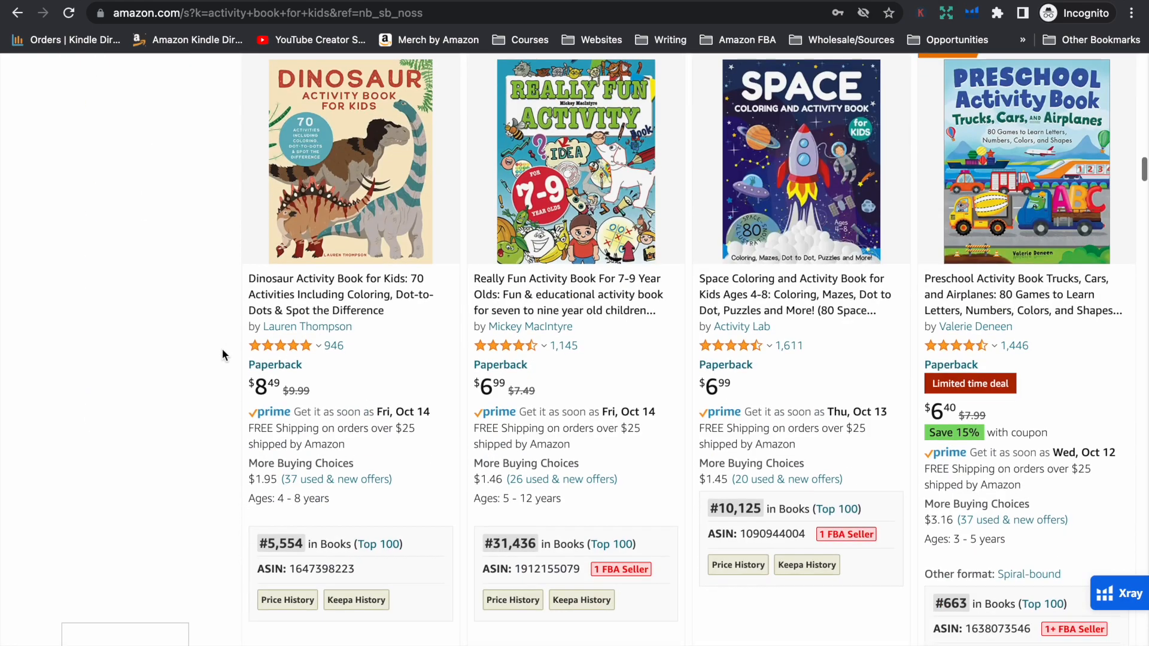
pyautogui.scroll(-5, 222, 350)
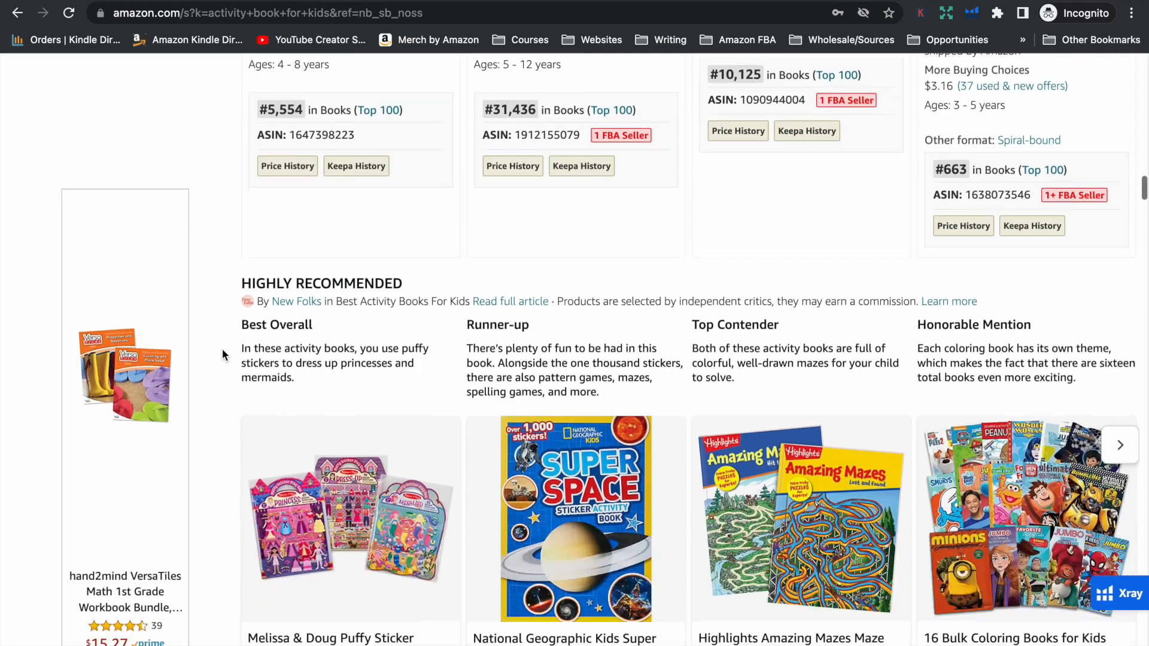
pyautogui.scroll(-5, 221, 350)
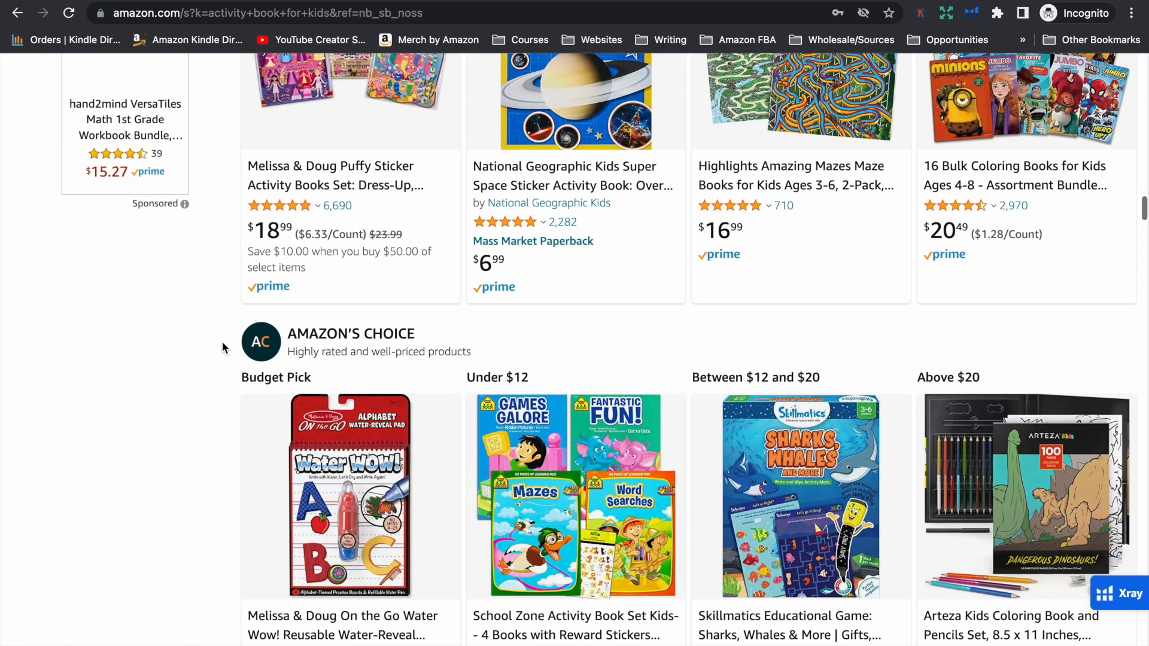
pyautogui.scroll(-3, 222, 342)
pyautogui.scroll(-1, 221, 347)
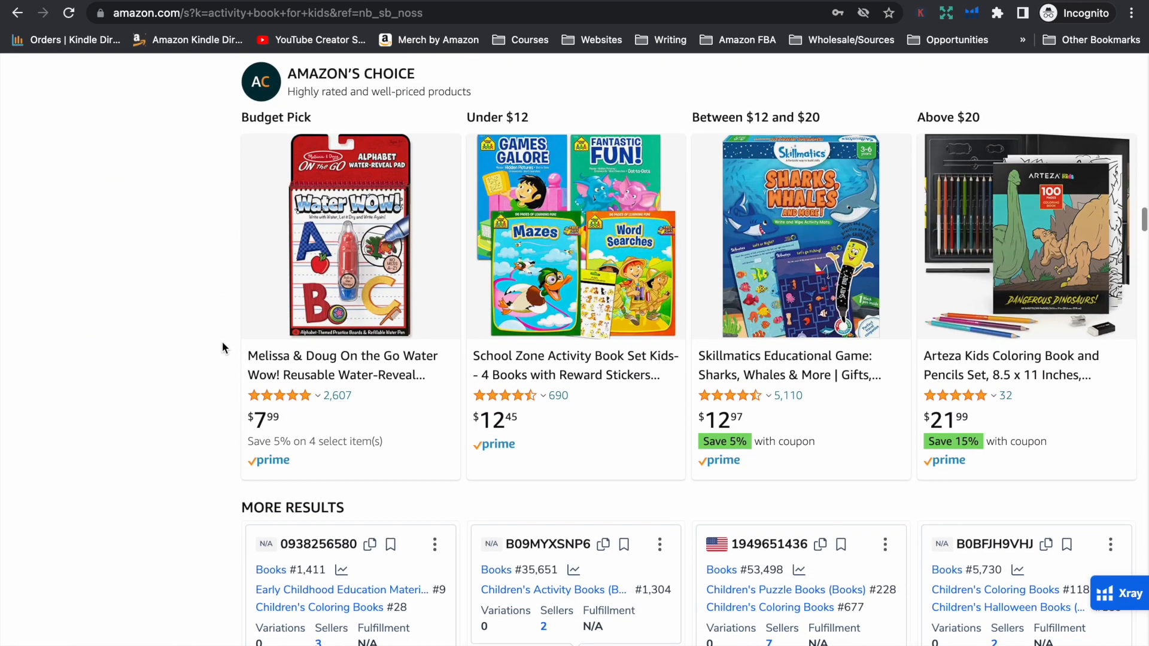
pyautogui.scroll(-8, 222, 343)
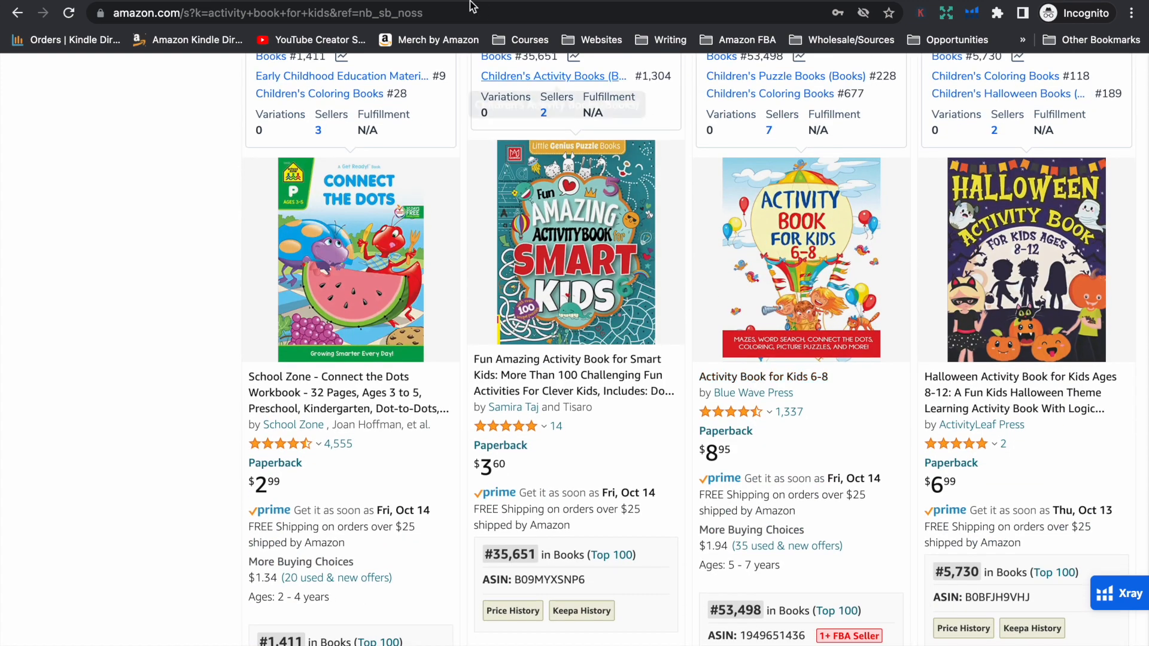
# Open the Activity Book for Kids 6-8 listing and look through its interior sample to the back cover
pyautogui.click(755, 388)
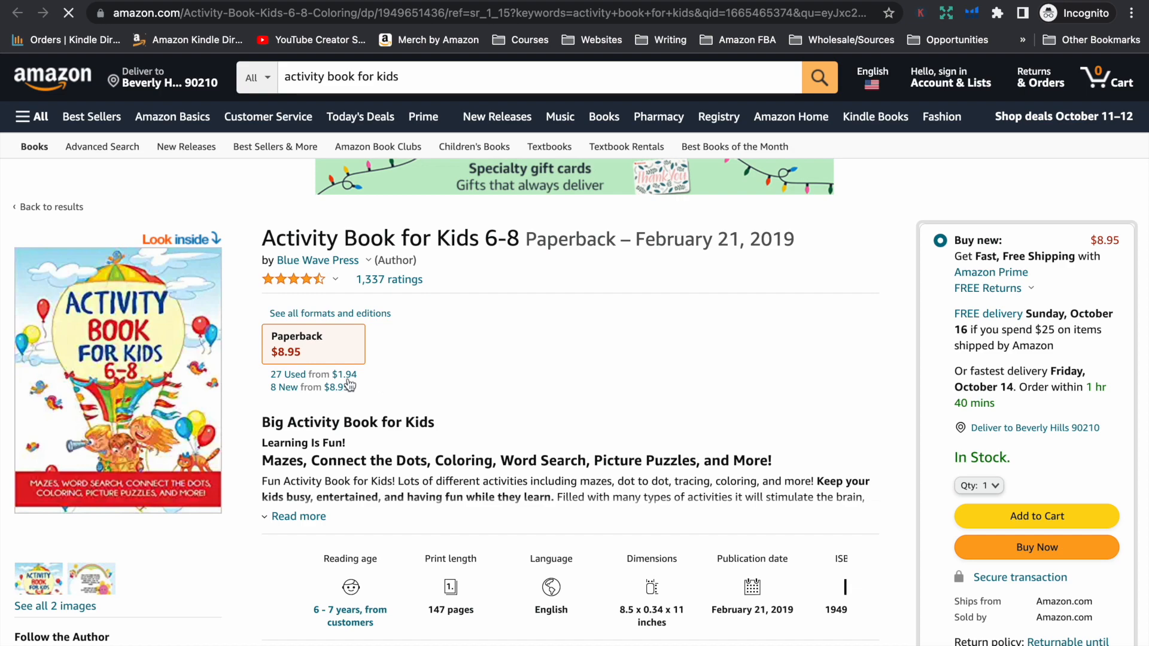
pyautogui.click(150, 377)
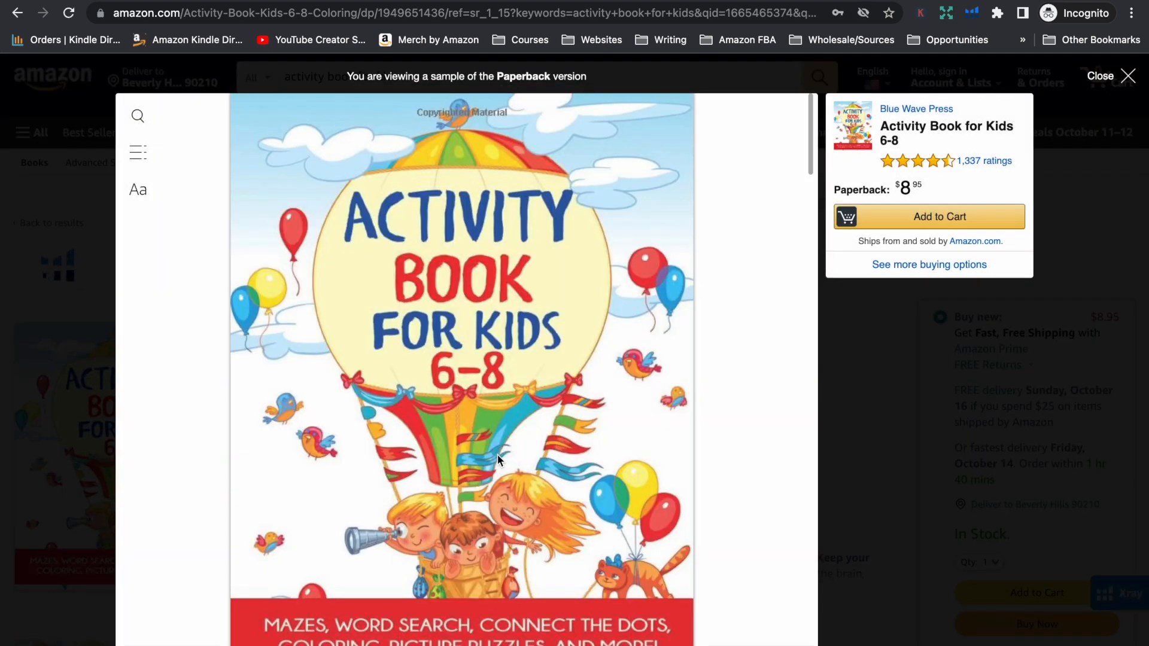
pyautogui.scroll(-7, 497, 431)
pyautogui.scroll(-15, 497, 377)
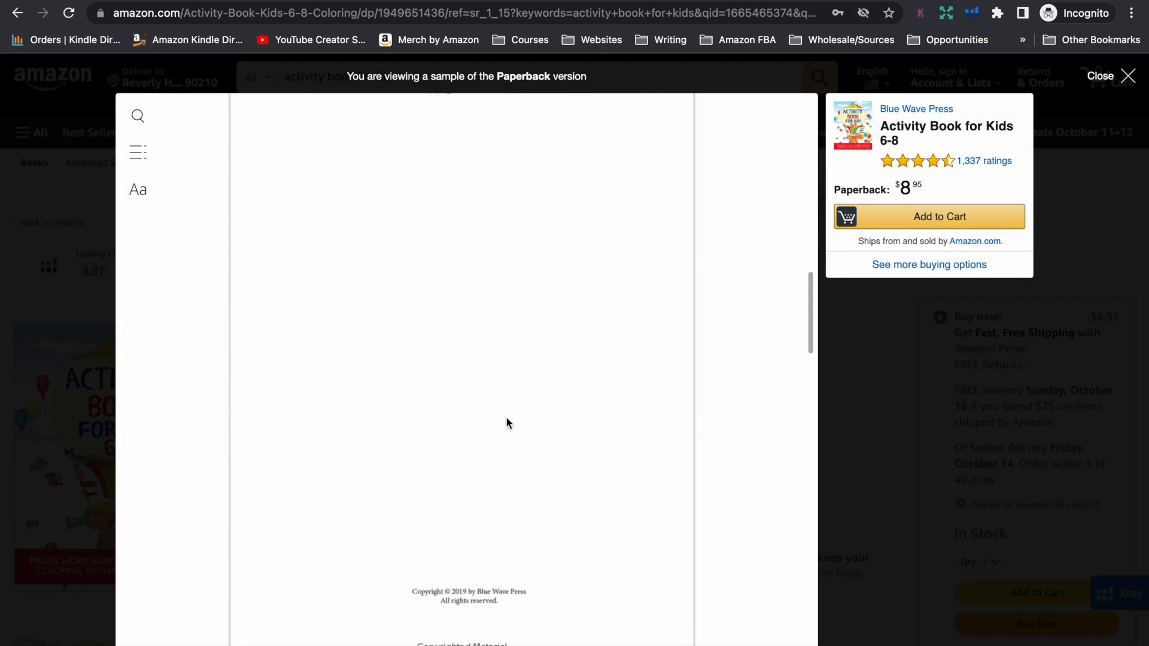
pyautogui.scroll(-10, 506, 378)
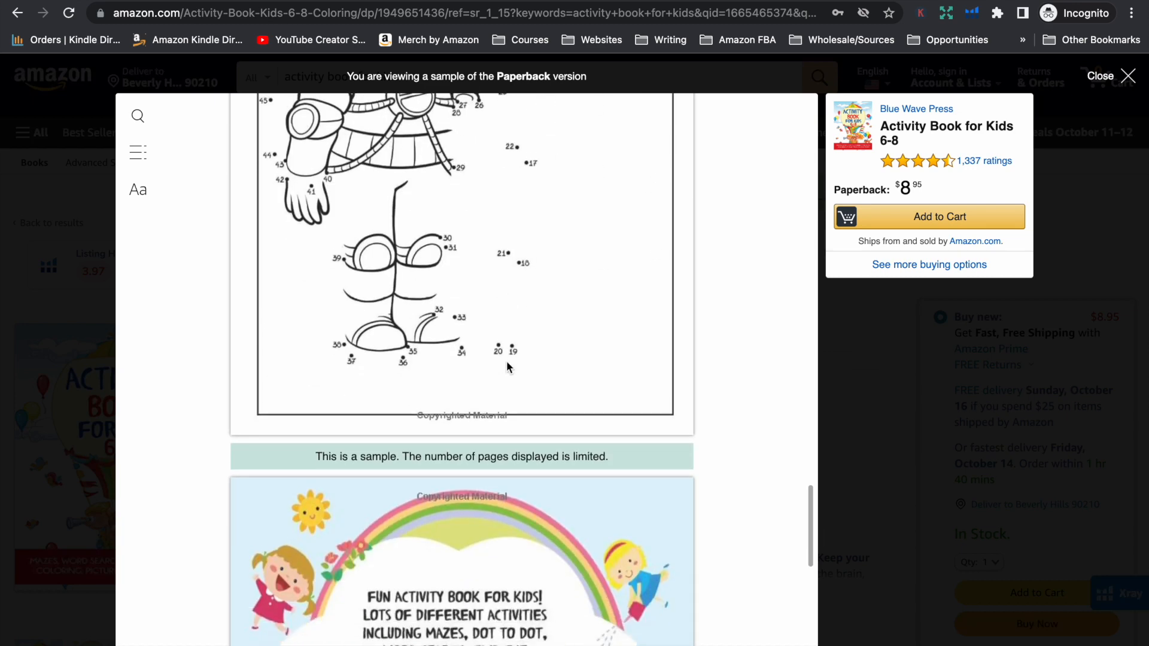
pyautogui.scroll(-2, 507, 366)
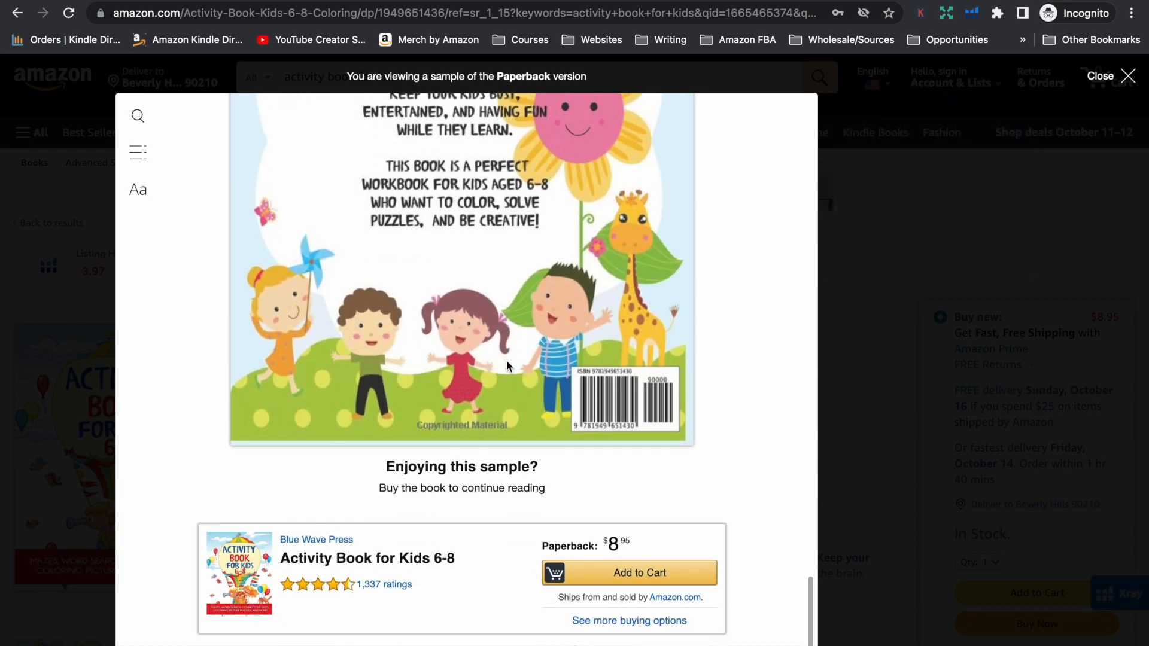
# Re-examine the astronaut connect-the-dots page and the back cover in the sample, and close the preview
pyautogui.scroll(10, 506, 360)
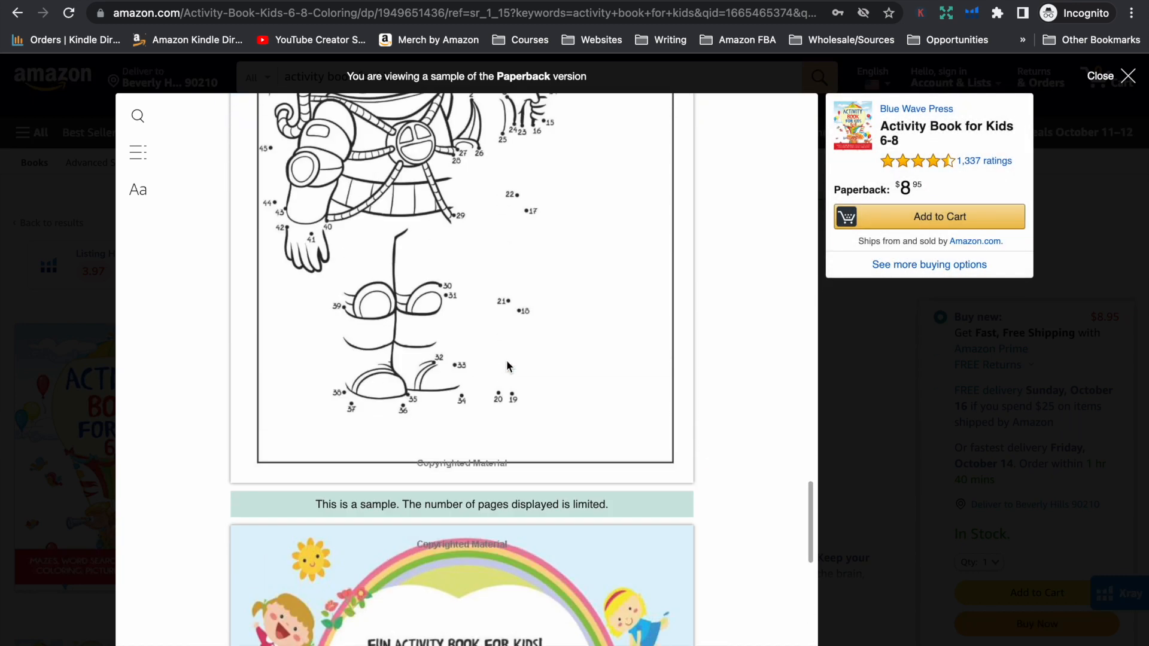
pyautogui.scroll(1, 507, 360)
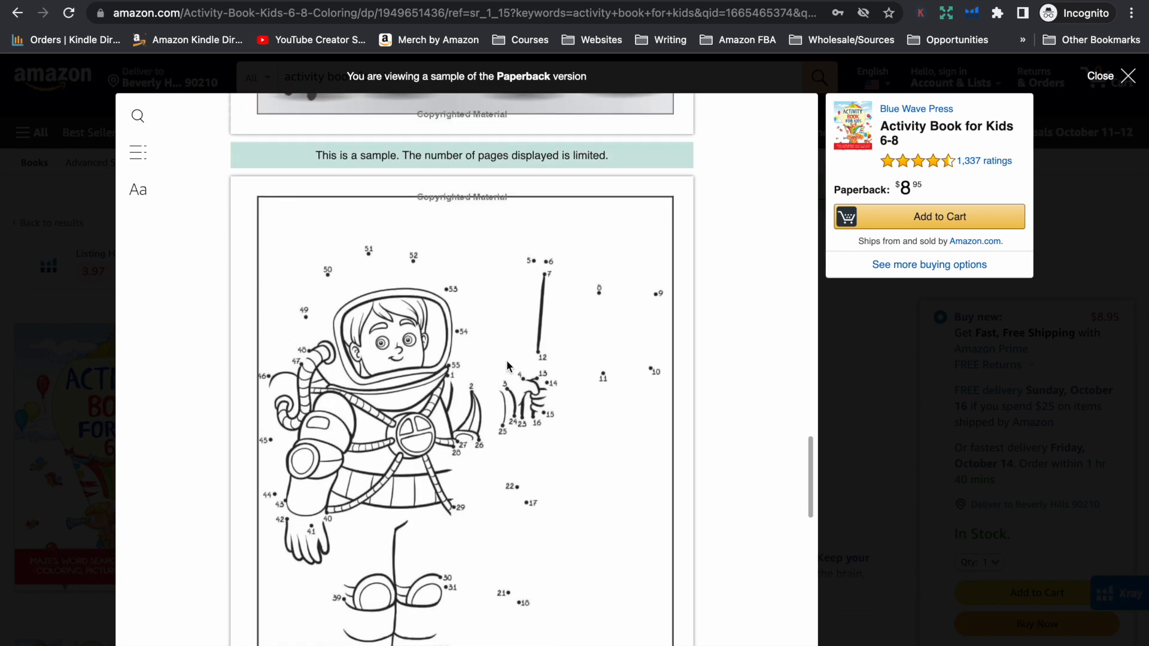
pyautogui.scroll(-9, 662, 480)
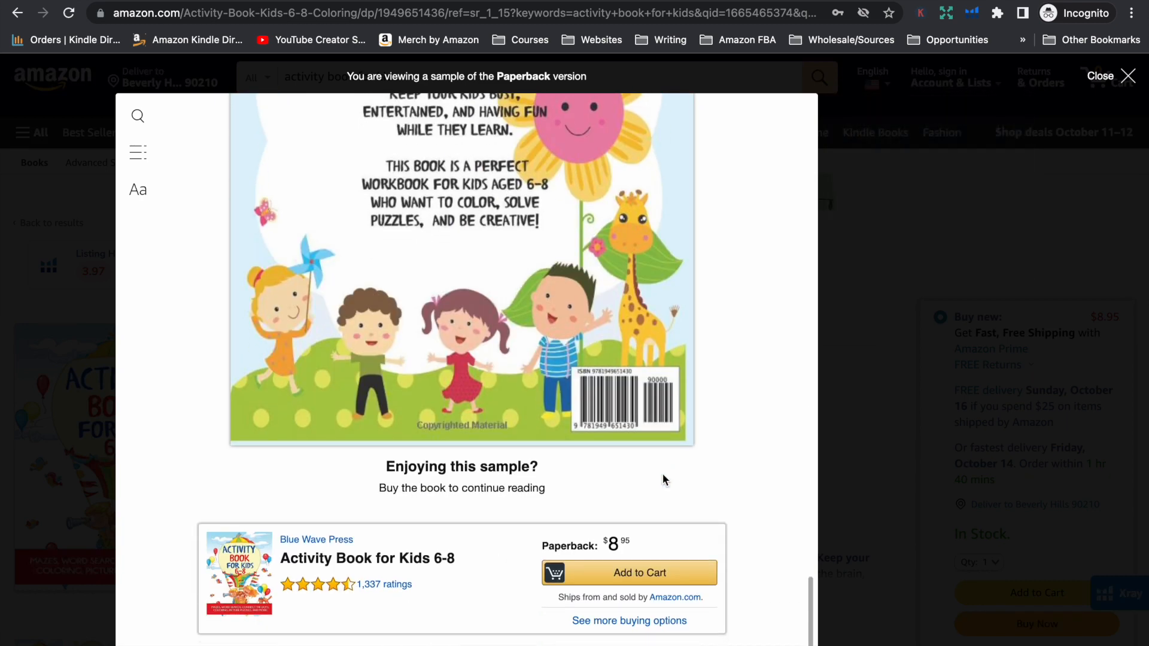
pyautogui.scroll(8, 665, 478)
pyautogui.scroll(-2, 663, 477)
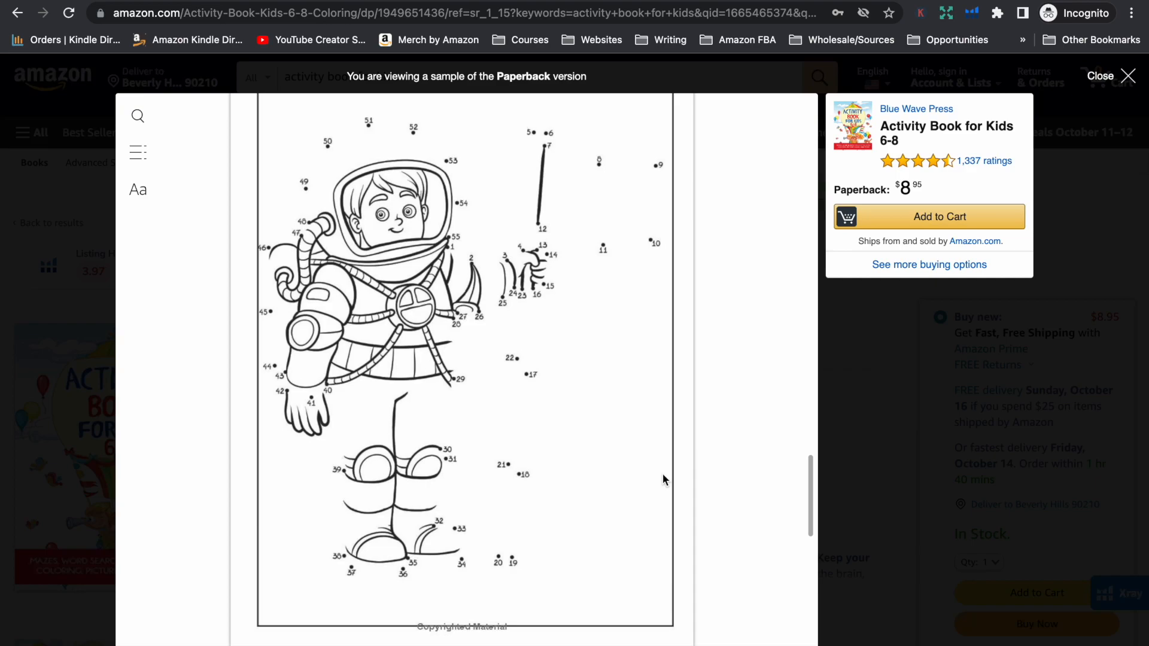
pyautogui.press('Escape')
# Read the customer reviews of Activity Book for Kids 6-8, including the critical ones on repetitiveness and editing
pyautogui.scroll(-15, 555, 458)
pyautogui.scroll(-20, 556, 454)
pyautogui.scroll(-20, 556, 446)
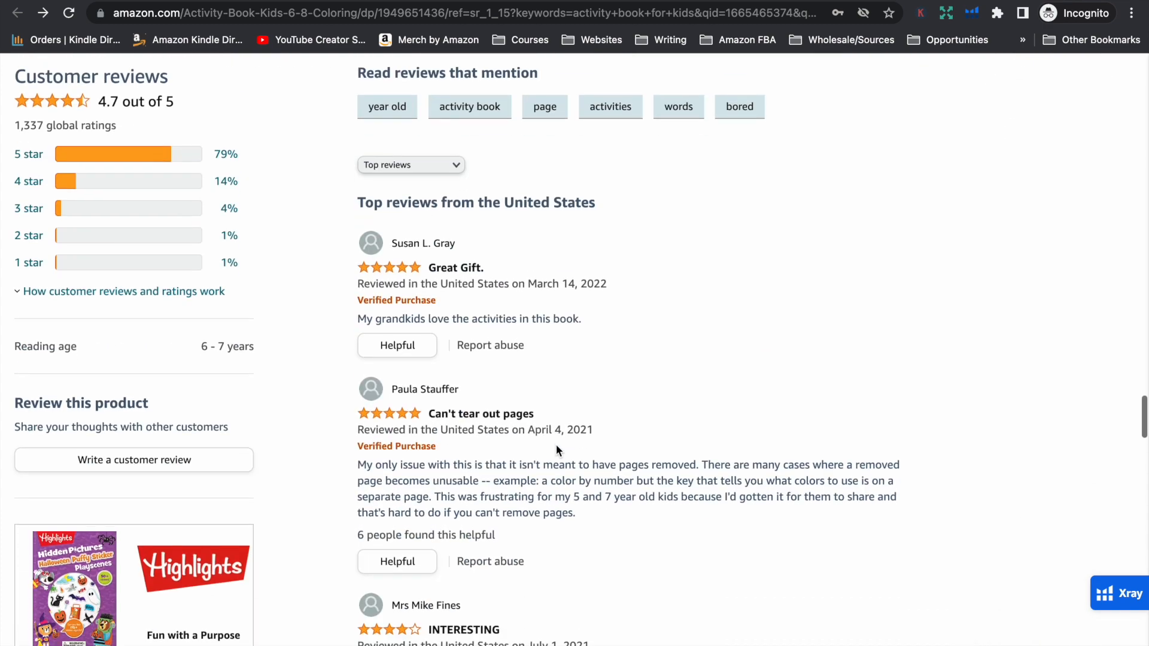
pyautogui.scroll(-7, 556, 450)
pyautogui.scroll(1, 555, 435)
pyautogui.scroll(-2, 555, 435)
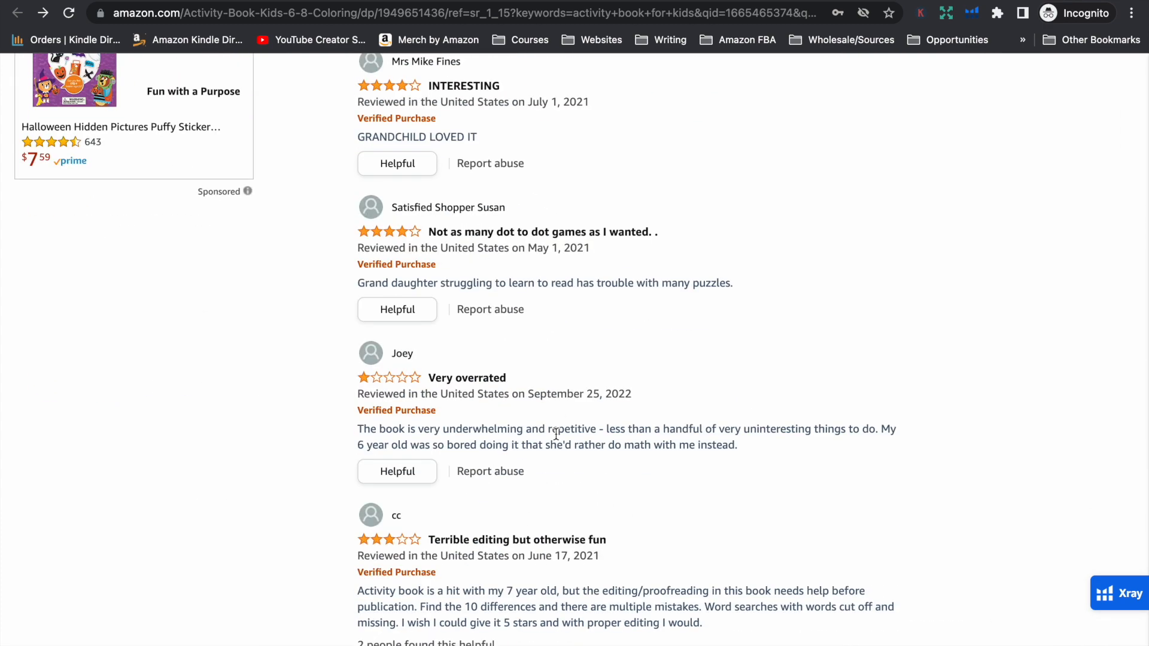
pyautogui.scroll(-2, 559, 473)
pyautogui.scroll(-2, 560, 473)
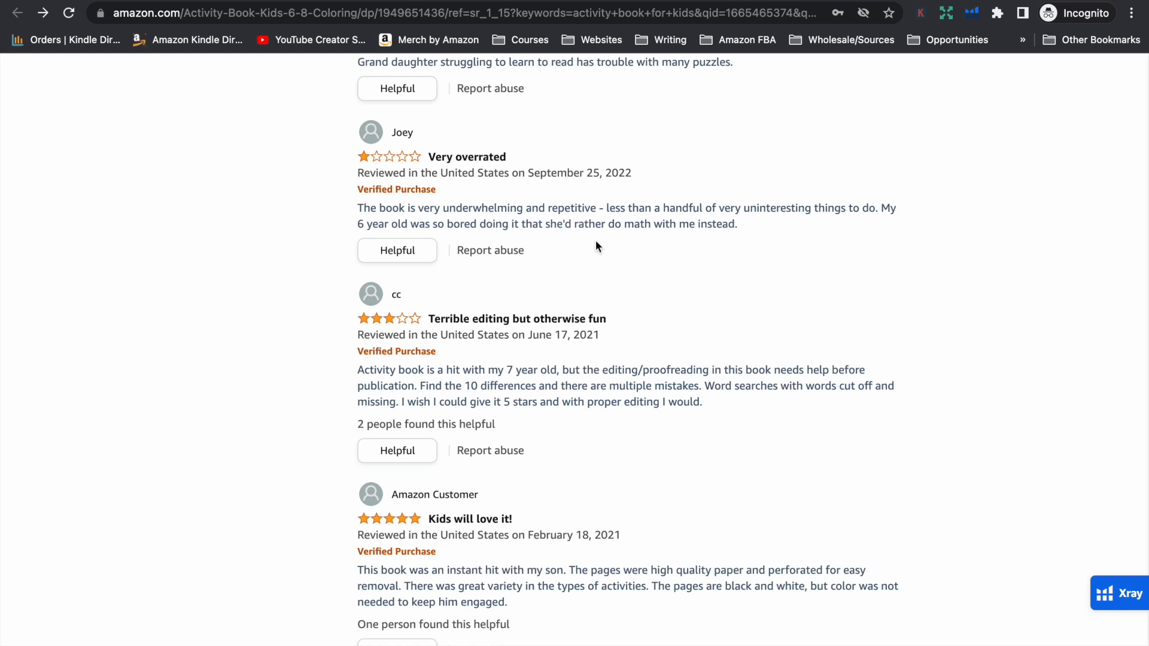
pyautogui.scroll(-3, 617, 279)
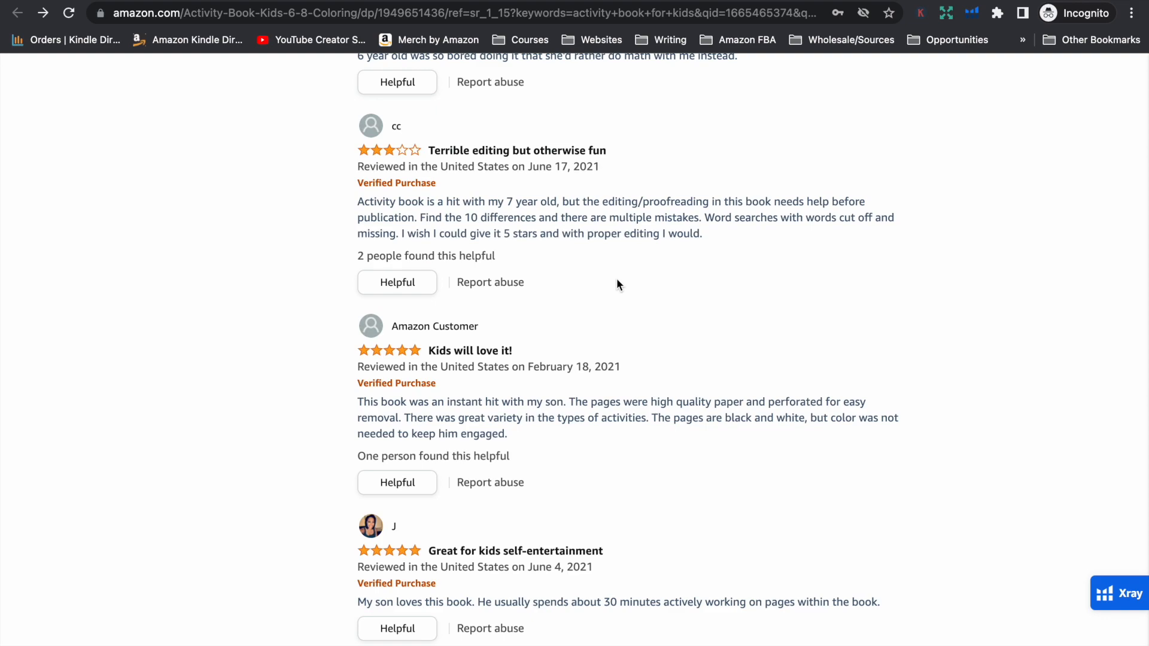
pyautogui.scroll(20, 616, 278)
# Find the Jumbo Activity Book for Kids in the search results, check its listing and bring up its Look Inside sample
pyautogui.scroll(-10, 238, 325)
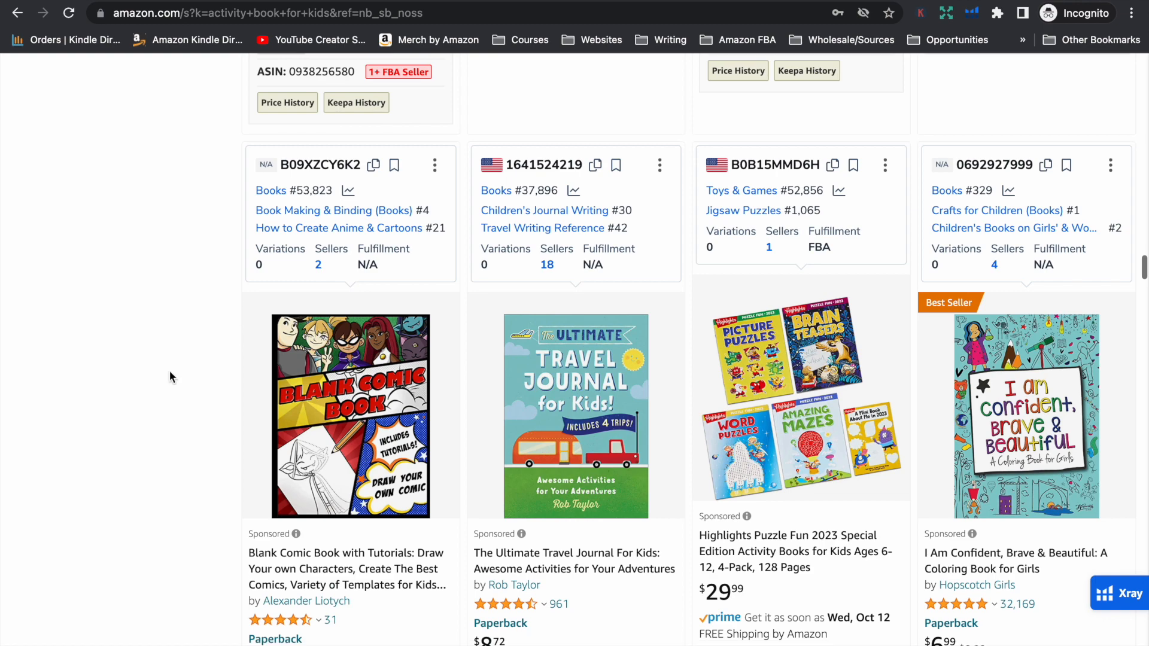
pyautogui.scroll(-12, 170, 371)
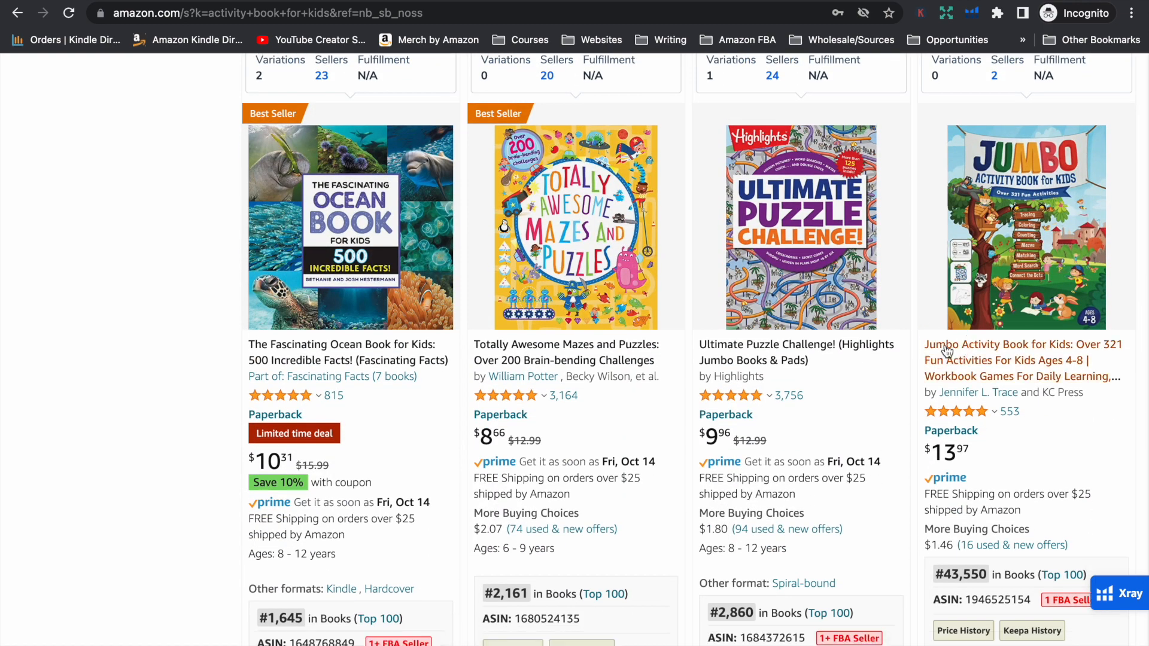
pyautogui.click(946, 352)
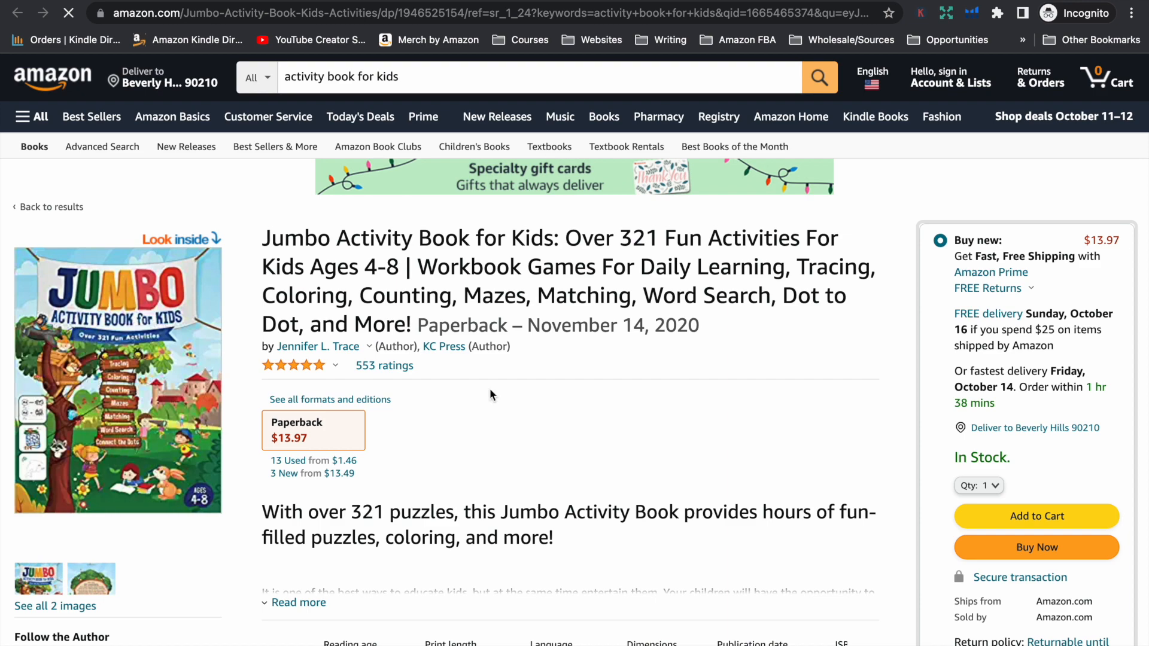
pyautogui.scroll(-5, 489, 389)
pyautogui.scroll(-3, 490, 389)
pyautogui.scroll(6, 490, 389)
pyautogui.click(205, 333)
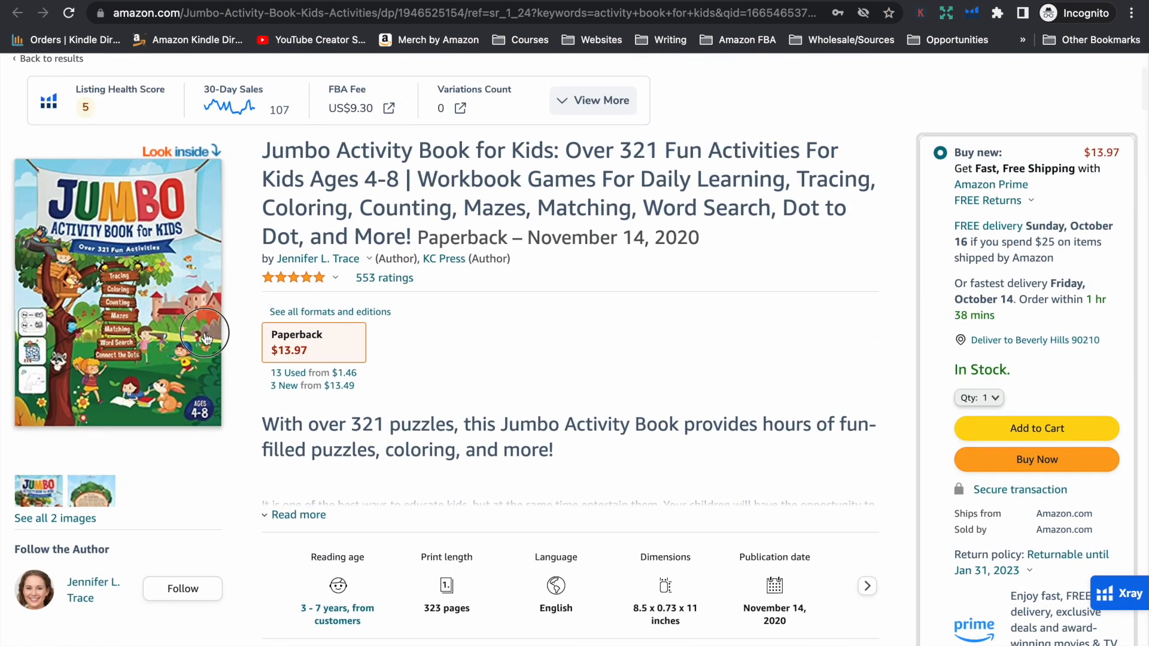
# Examine the Jumbo sample's opening pages, from the name-and-age tracing sheet to the Seasons word search on page 7
pyautogui.scroll(-10, 527, 439)
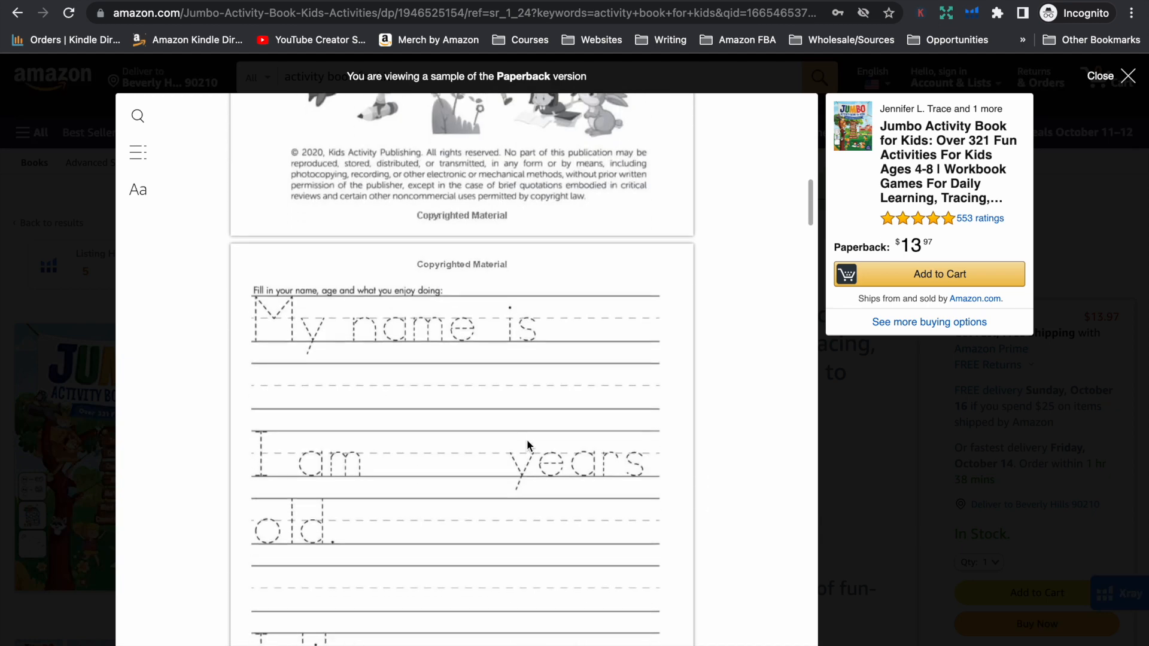
pyautogui.scroll(-1, 526, 445)
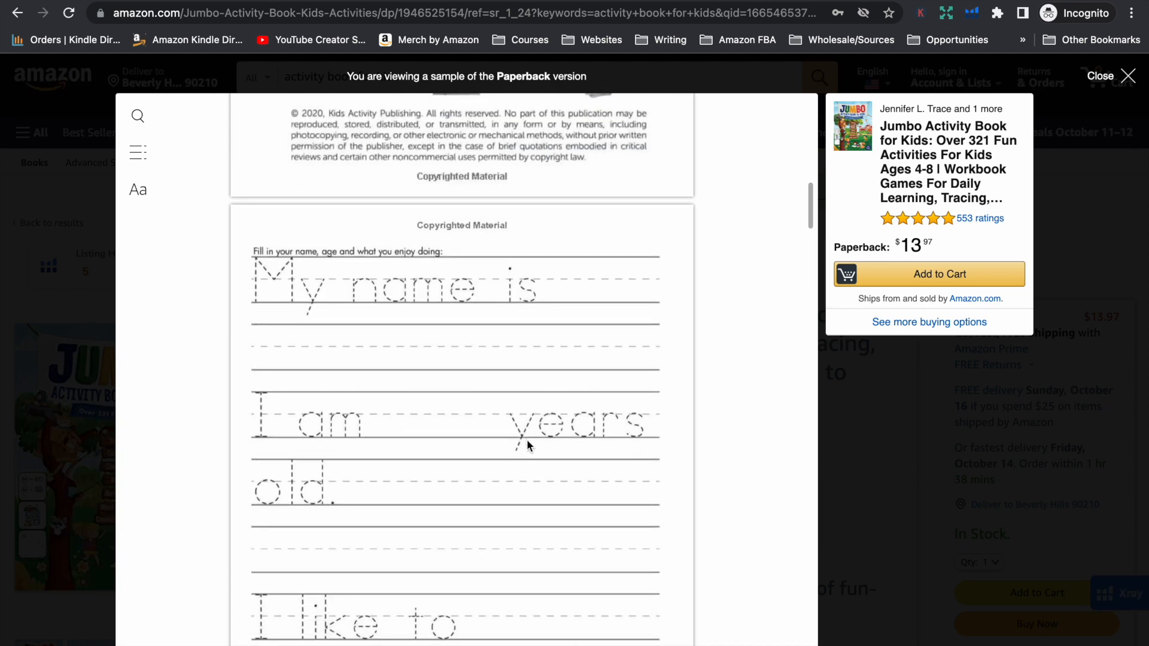
pyautogui.scroll(-10, 526, 439)
pyautogui.scroll(-8, 526, 446)
pyautogui.scroll(-20, 527, 445)
pyautogui.scroll(-10, 527, 445)
pyautogui.scroll(3, 526, 445)
pyautogui.scroll(-3, 526, 446)
pyautogui.scroll(2, 527, 445)
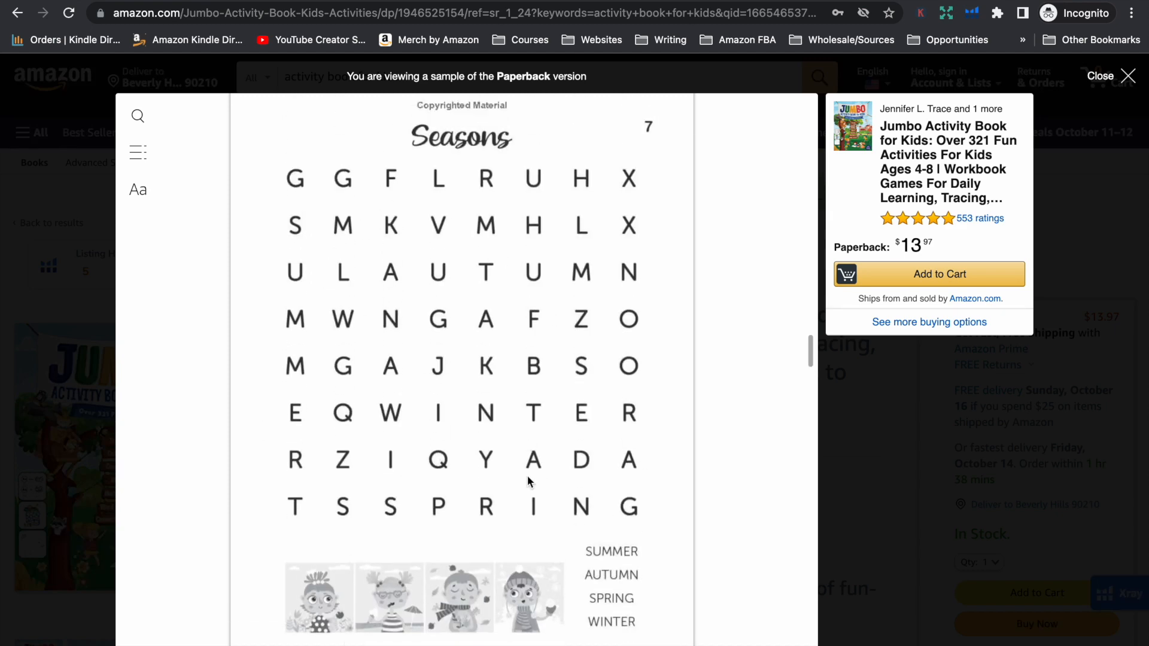
# Examine the vehicle dot-to-dot, the Hungry Dog maze and the Count Them Up page in the Jumbo sample
pyautogui.scroll(-3, 705, 479)
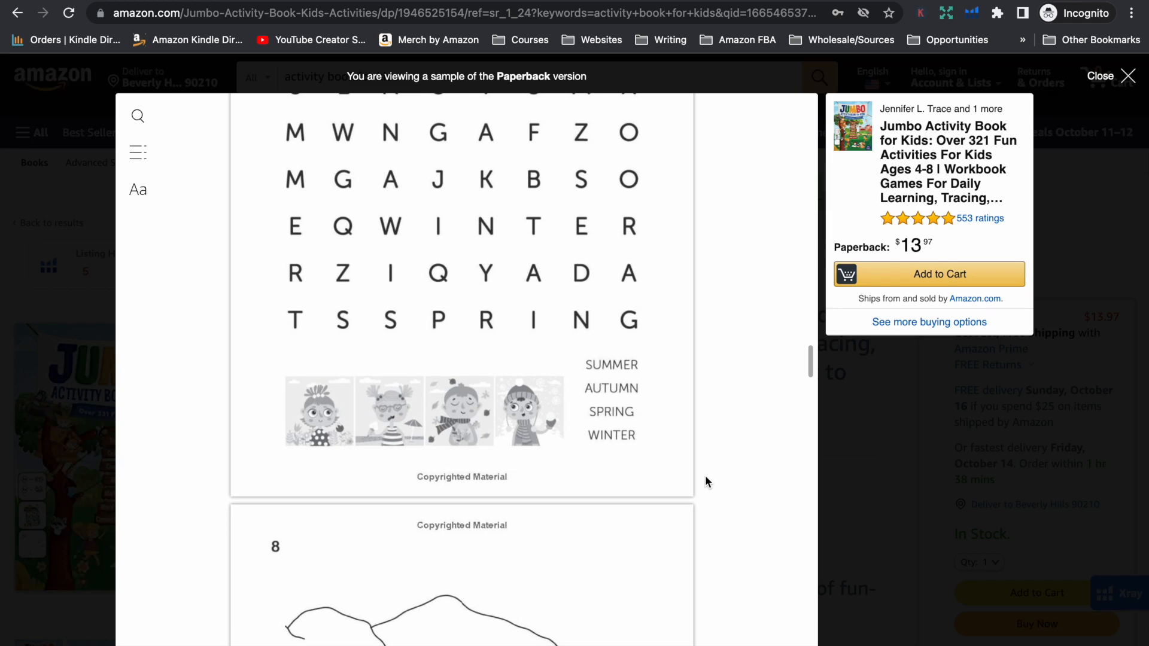
pyautogui.scroll(1, 706, 478)
pyautogui.scroll(-1, 706, 479)
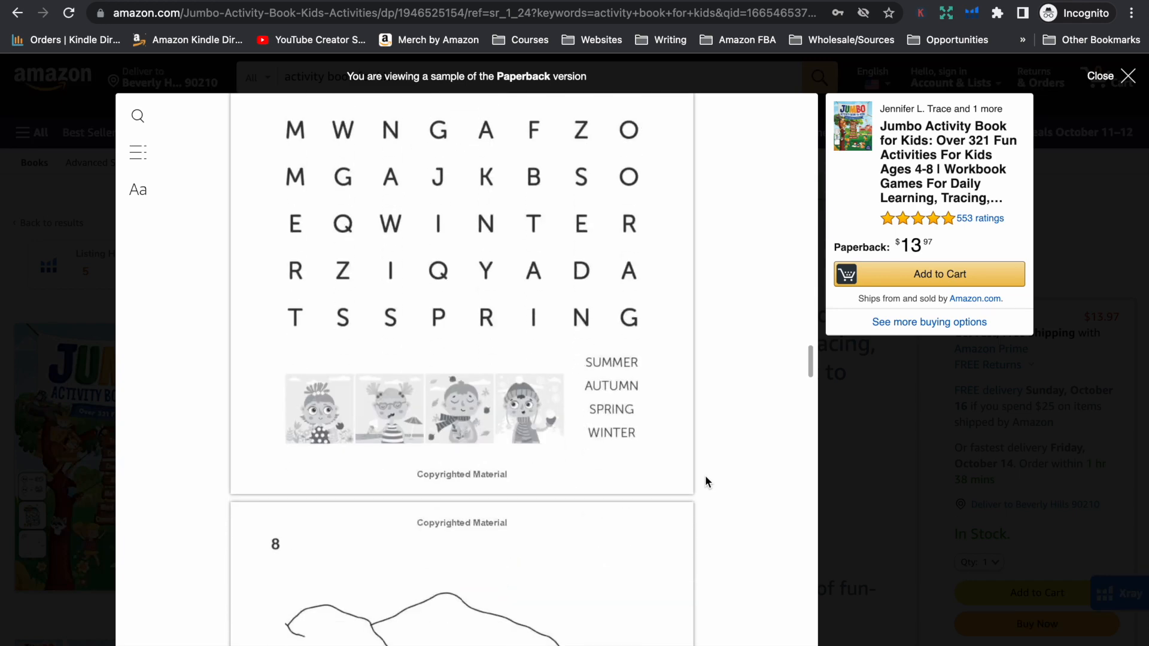
pyautogui.scroll(2, 705, 475)
pyautogui.scroll(-4, 636, 527)
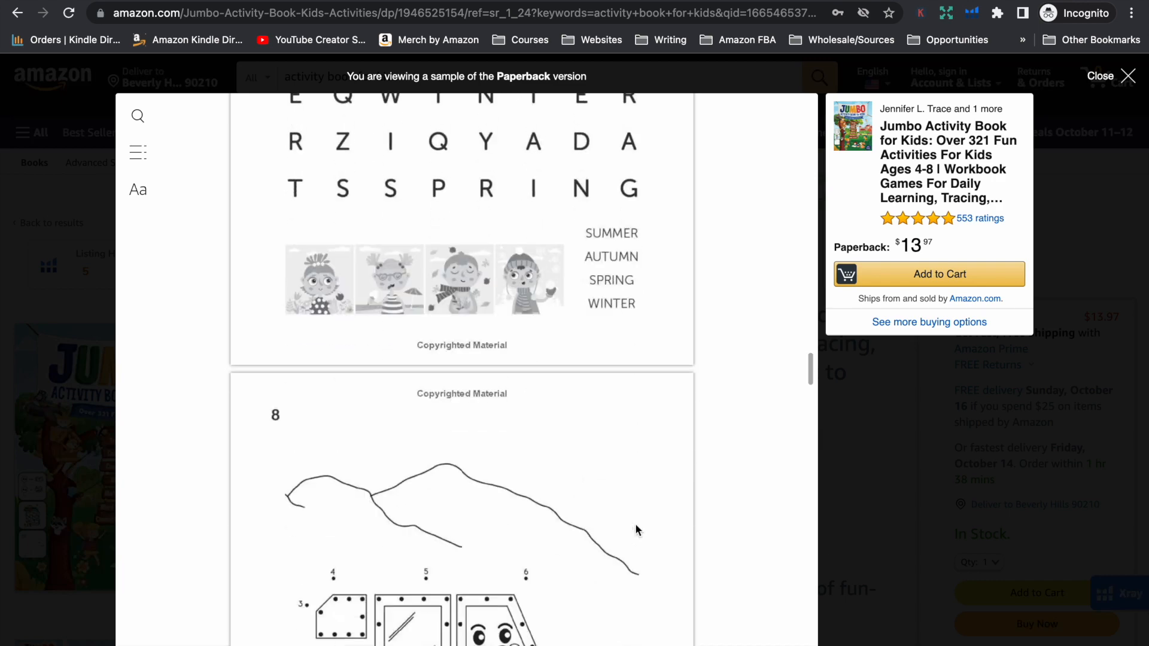
pyautogui.scroll(-5, 636, 530)
pyautogui.scroll(-8, 637, 529)
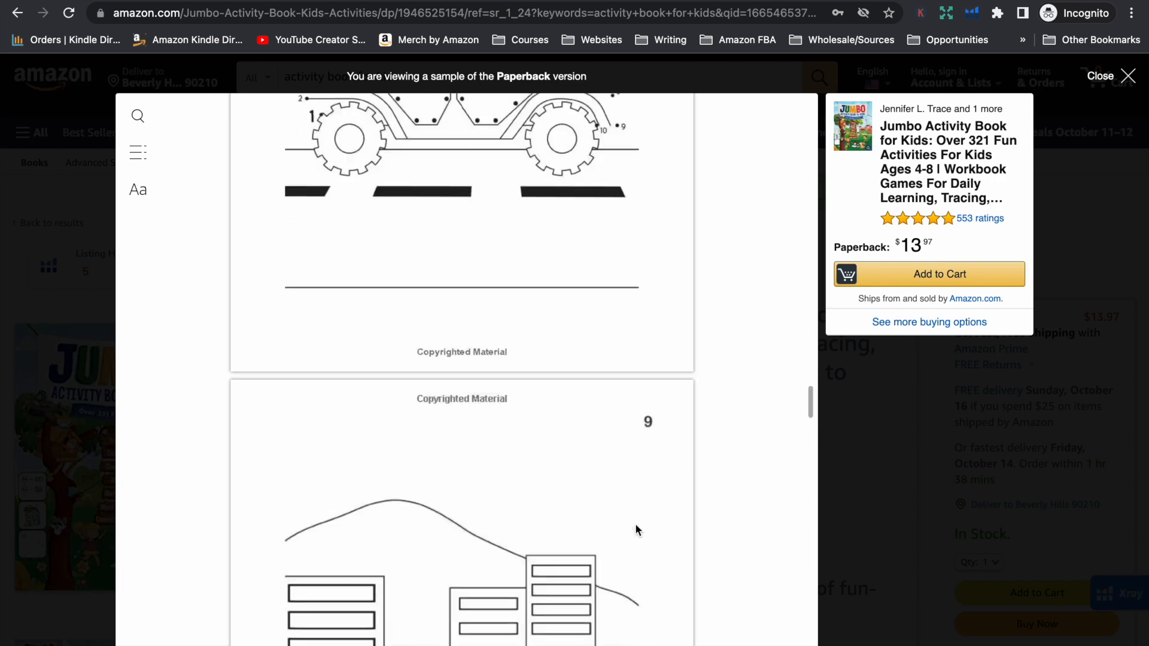
pyautogui.scroll(-8, 635, 528)
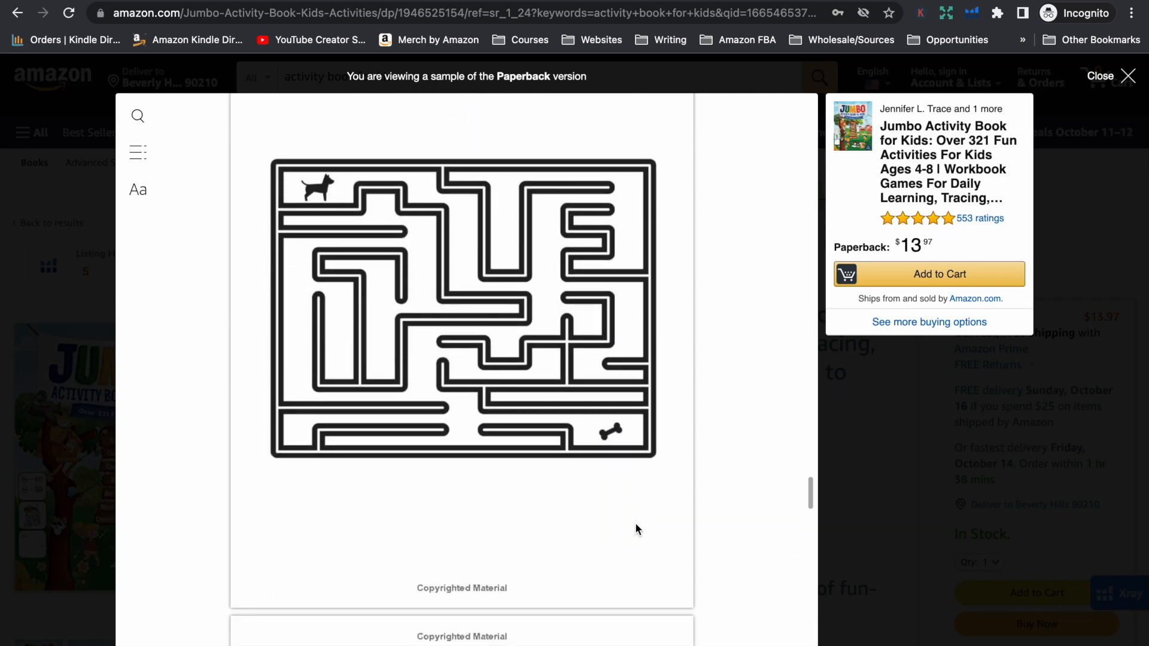
pyautogui.scroll(-3, 635, 525)
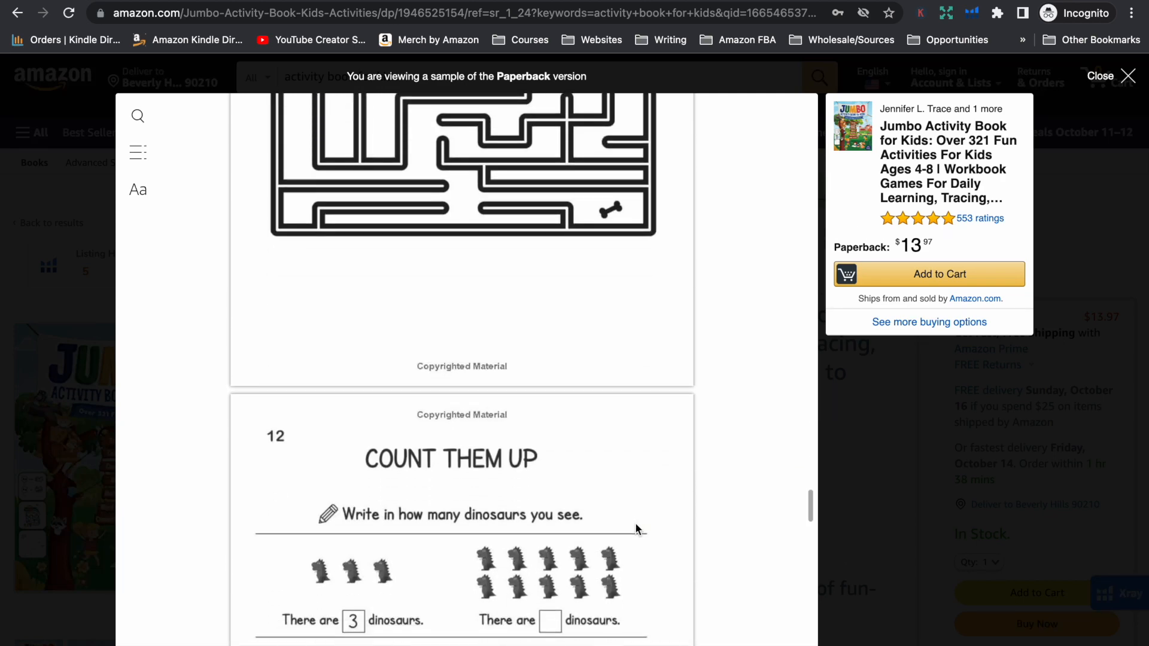
# Review the number-eight tracing page and the remaining Jumbo sample pages through to the back cover
pyautogui.scroll(10, 636, 525)
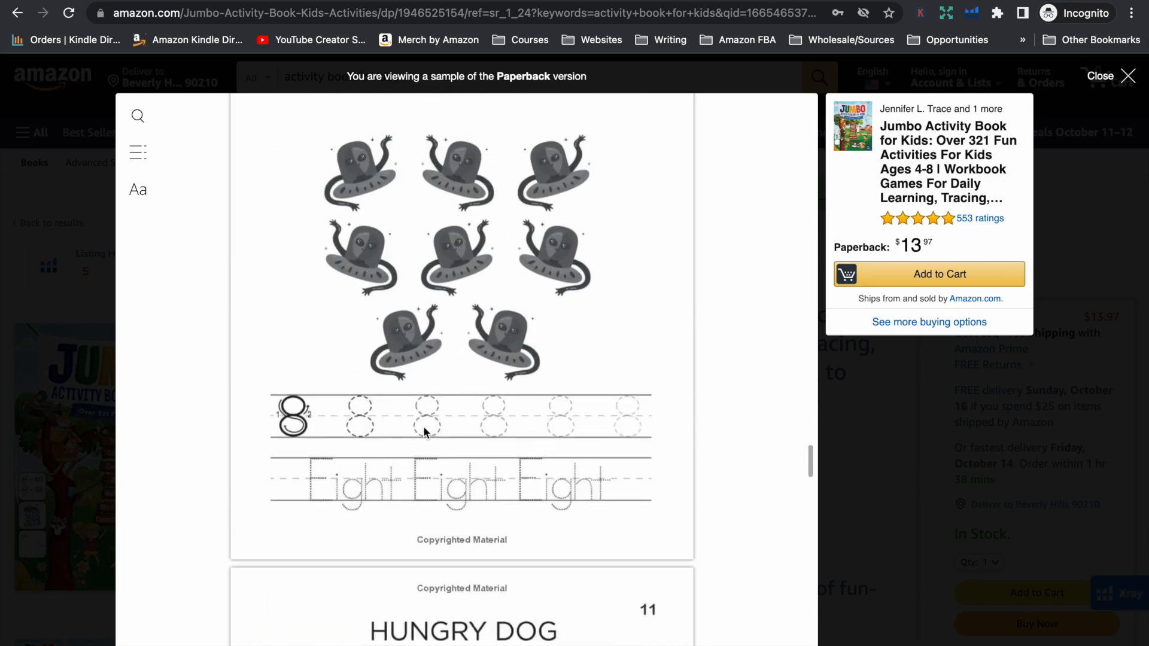
pyautogui.scroll(-7, 489, 421)
pyautogui.scroll(-9, 488, 378)
pyautogui.scroll(-18, 490, 375)
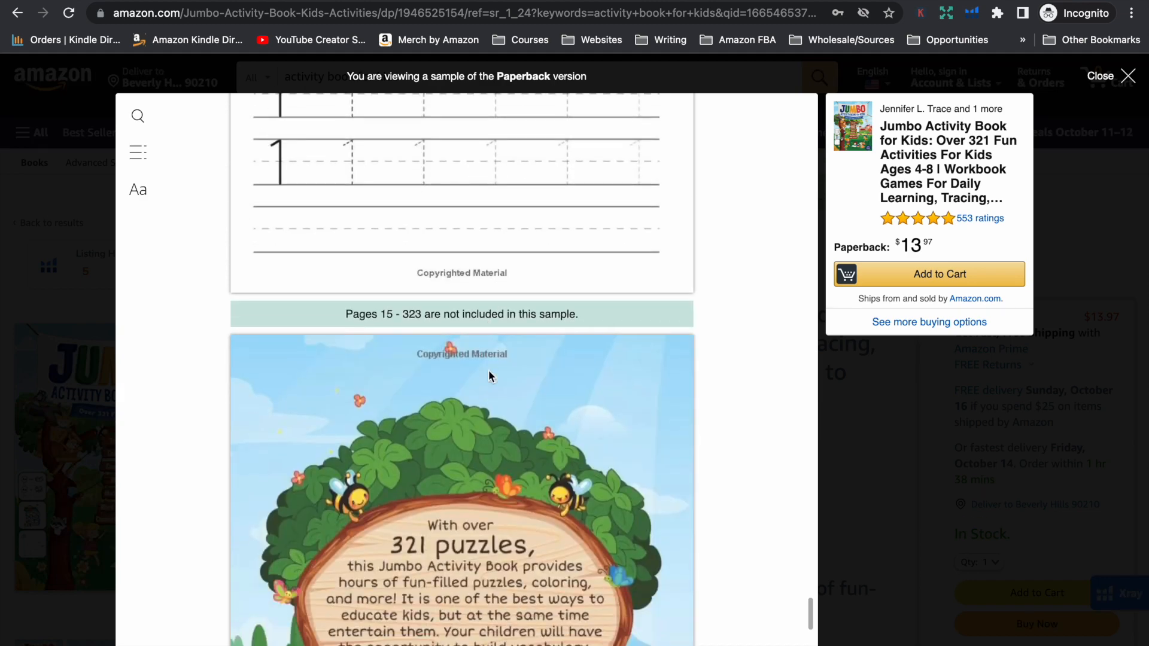
pyautogui.scroll(-7, 488, 370)
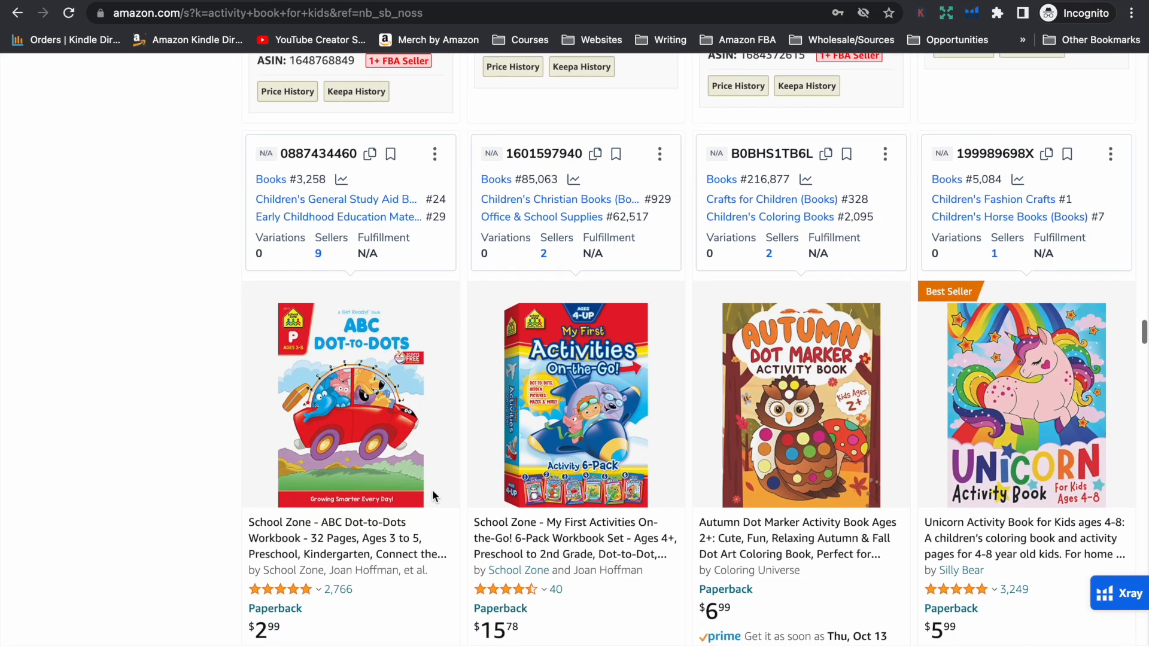
# Return to the search results and open the Unicorn Activity Book for Kids ages 4-8 with its Look Inside sample
pyautogui.scroll(-1, 205, 533)
pyautogui.scroll(-2, 204, 533)
pyautogui.scroll(-1, 205, 533)
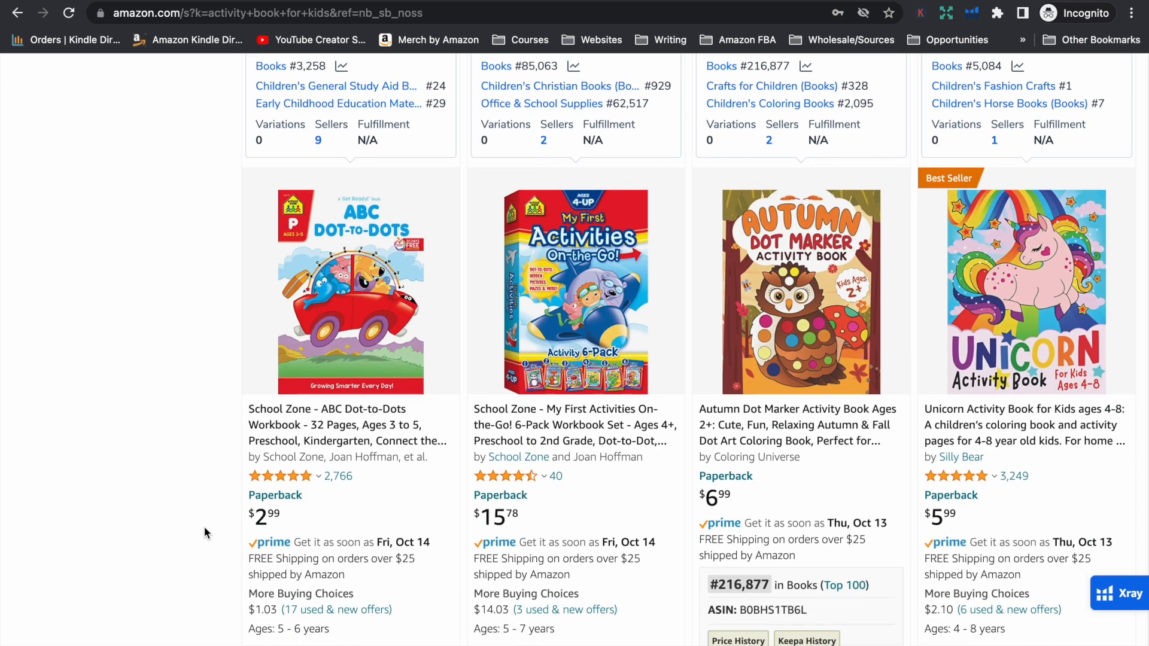
pyautogui.click(1004, 435)
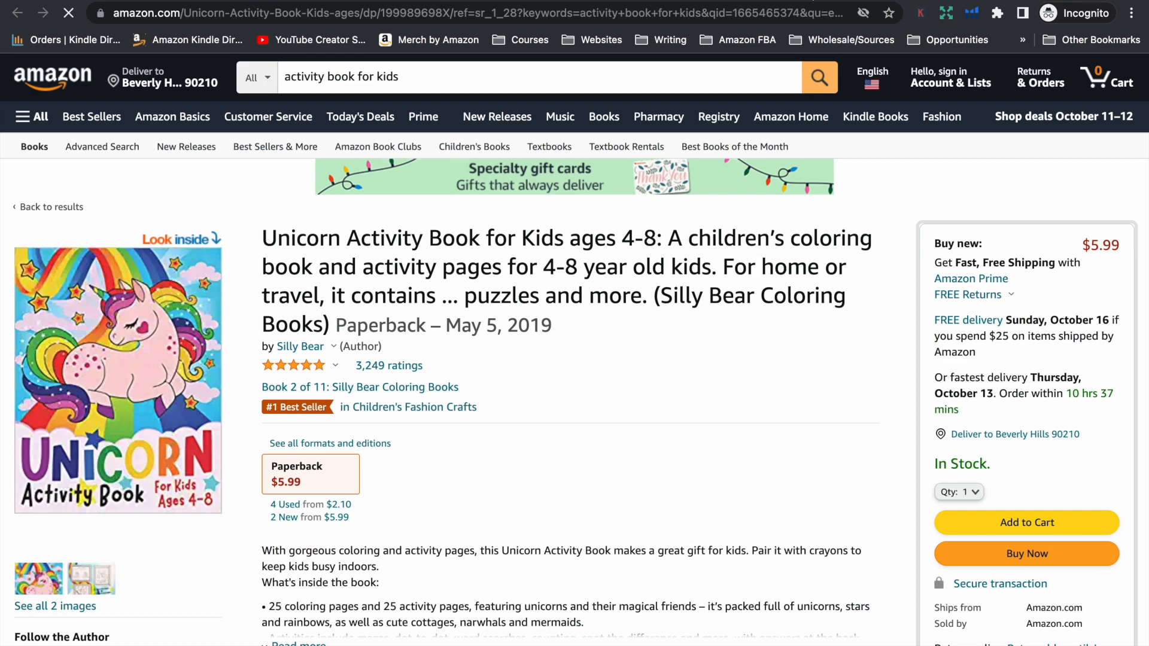
pyautogui.click(126, 357)
# Examine the Unicorn Activity Book's coloring pages and the page samples on its back cover, and close the preview
pyautogui.scroll(-5, 543, 419)
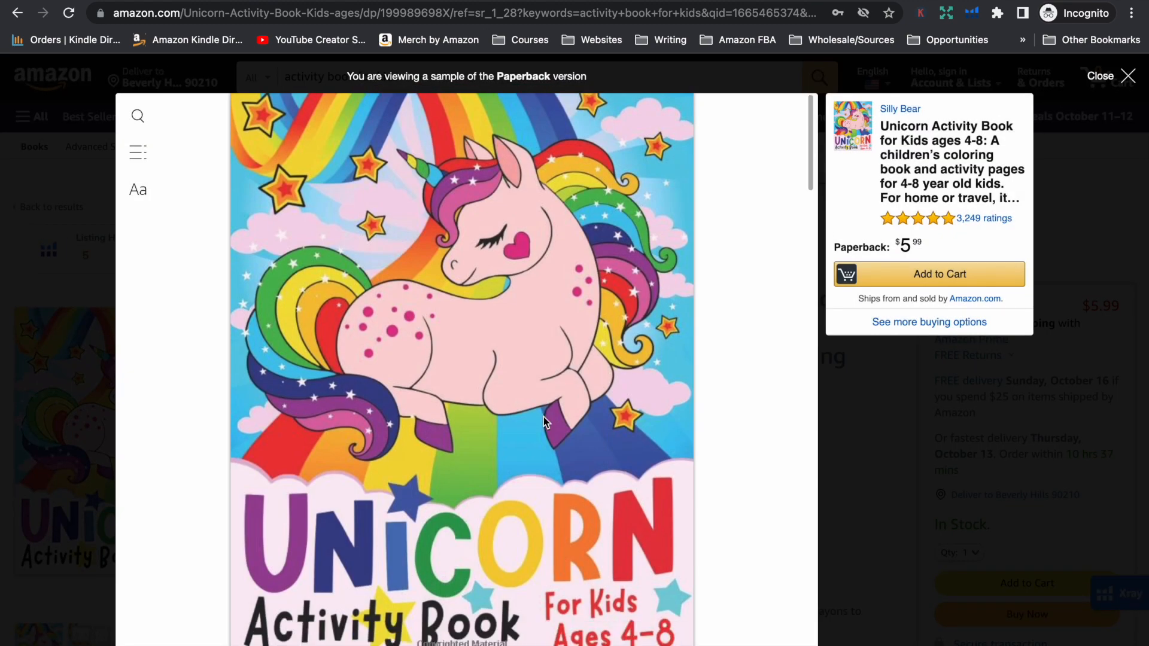
pyautogui.scroll(-15, 544, 418)
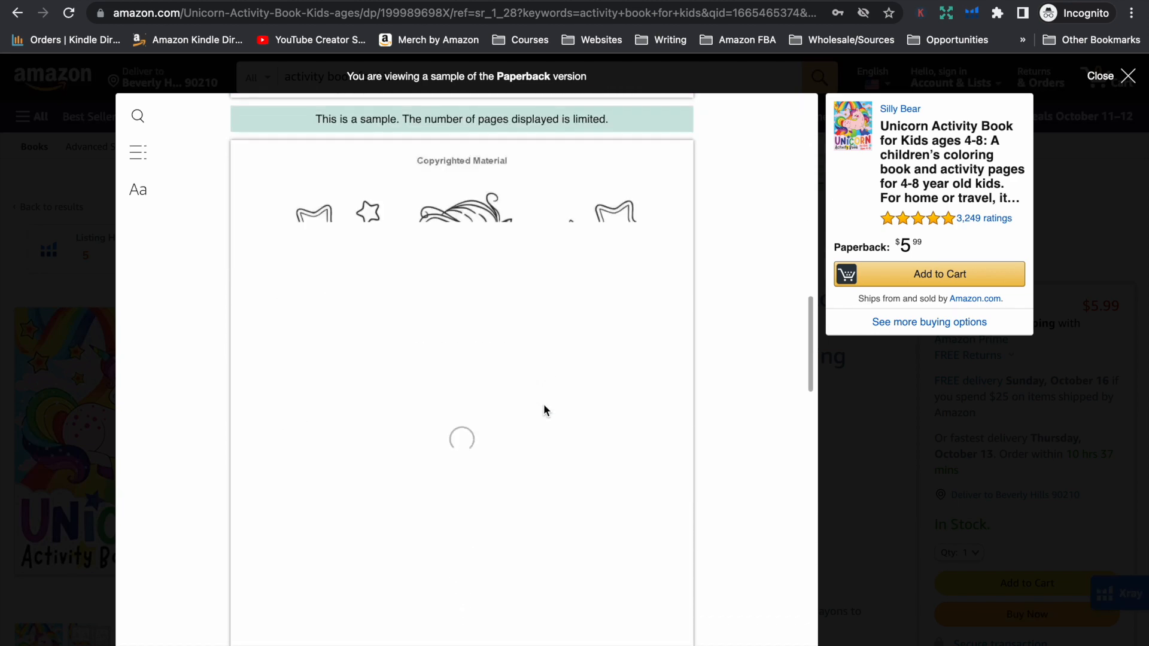
pyautogui.scroll(-12, 546, 402)
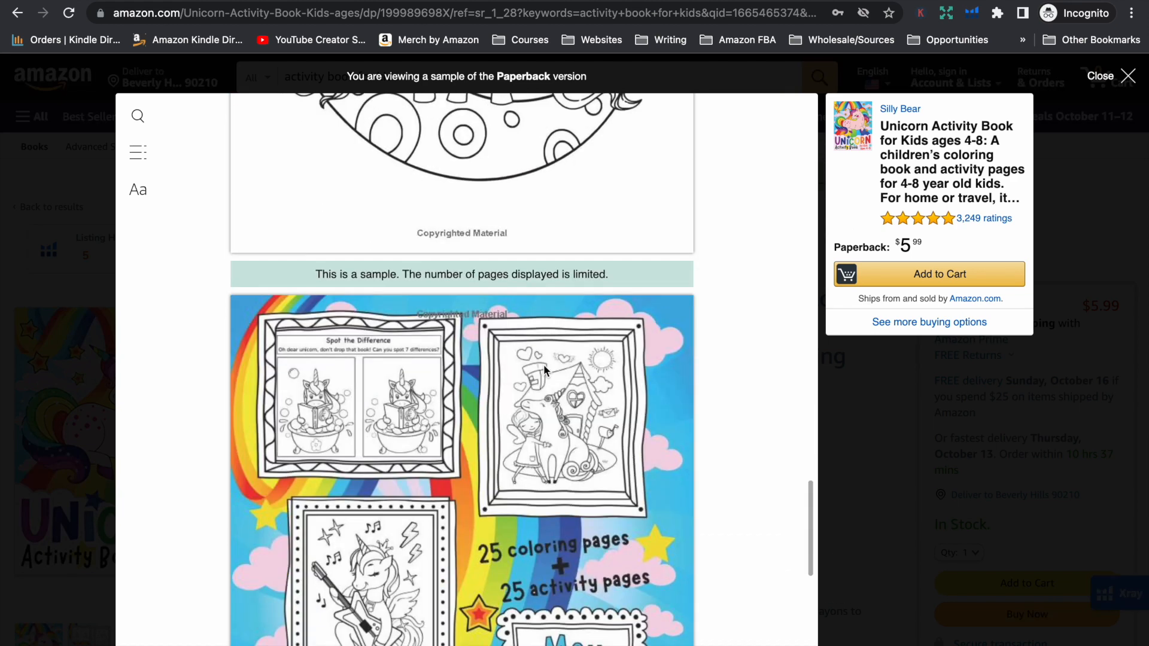
pyautogui.scroll(-3, 544, 366)
pyautogui.scroll(2, 544, 367)
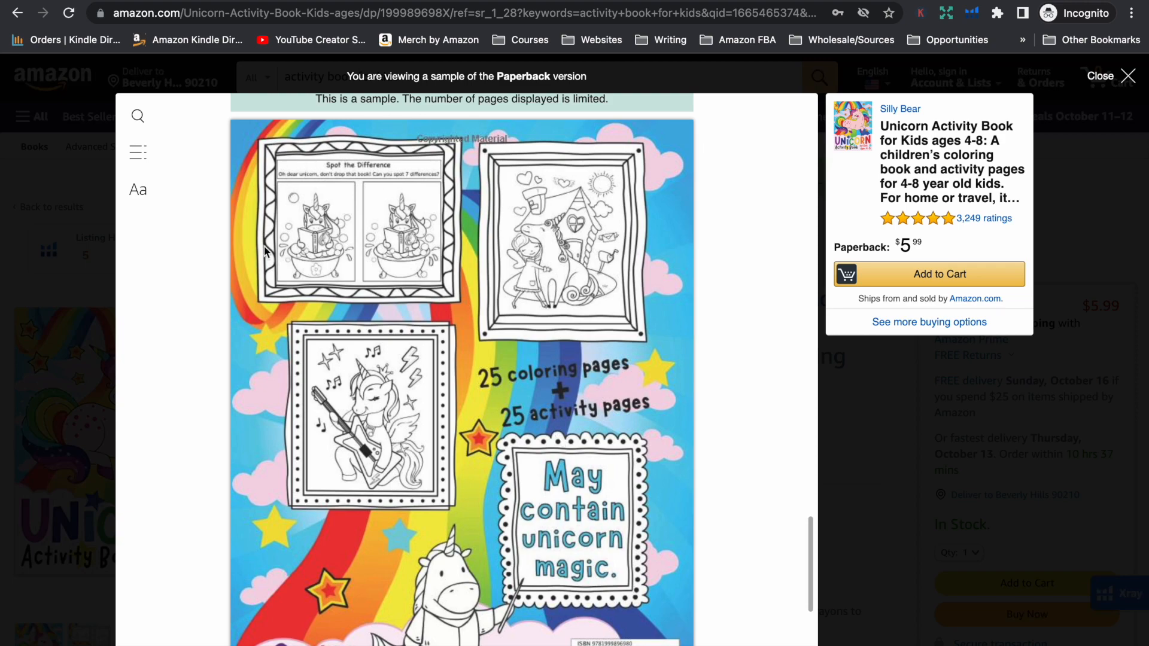
pyautogui.scroll(-5, 390, 323)
pyautogui.press('Escape')
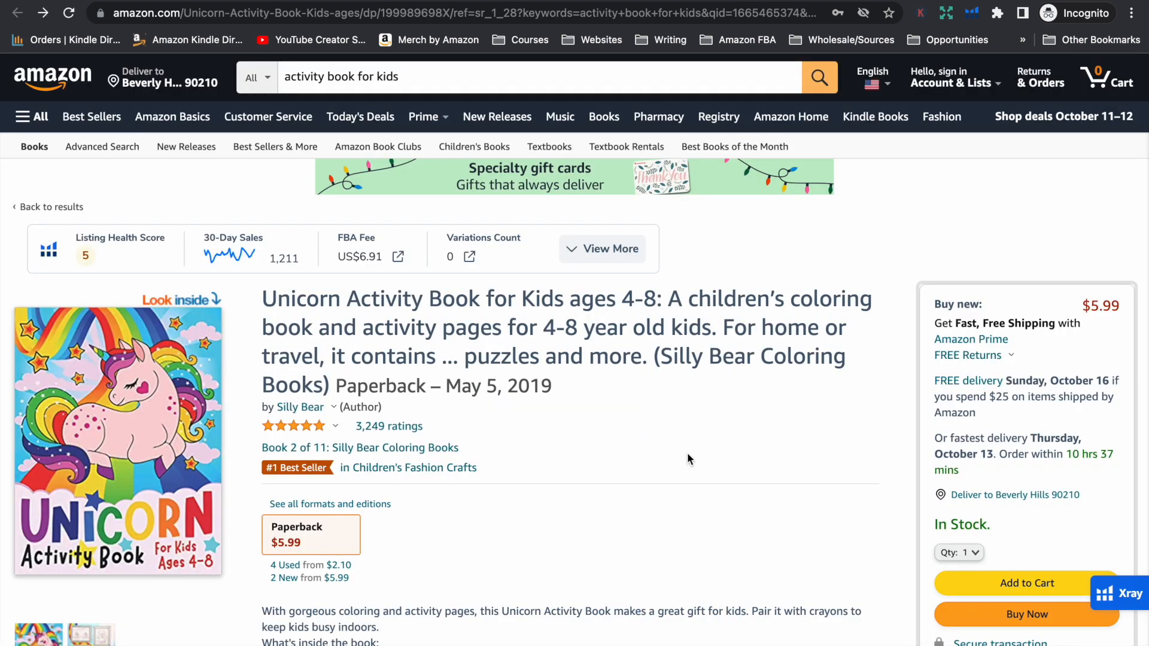
# Examine the Unicorn Activity Book's product details, ratings, customer review images and product video section
pyautogui.scroll(-20, 687, 453)
pyautogui.scroll(-20, 688, 458)
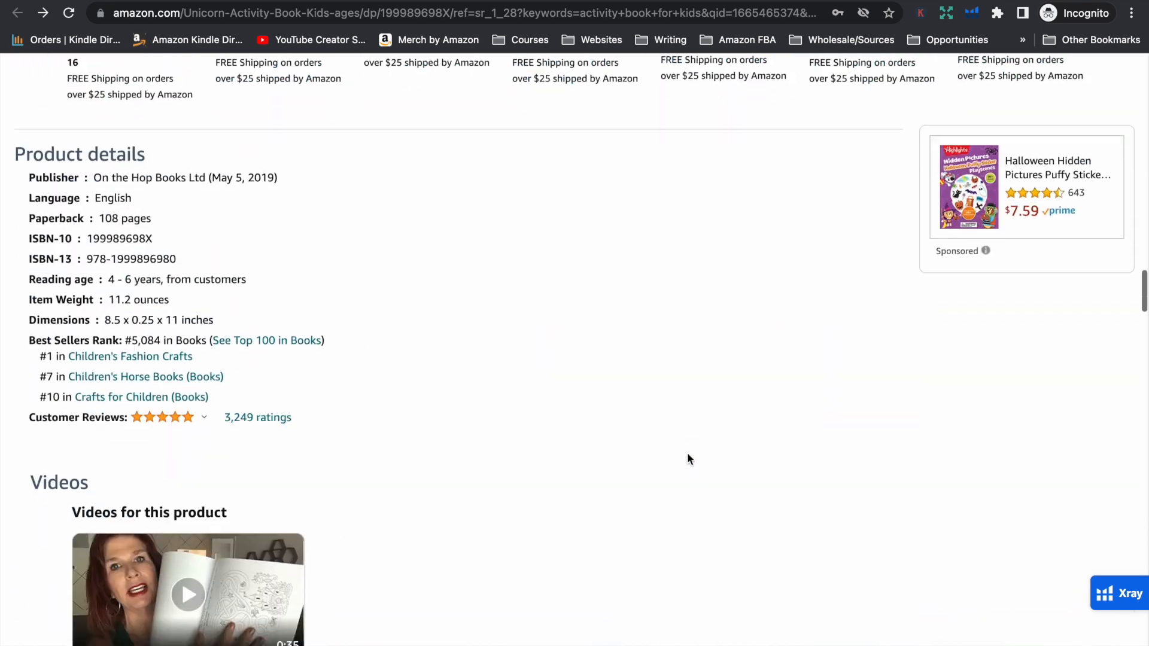
pyautogui.scroll(-5, 687, 452)
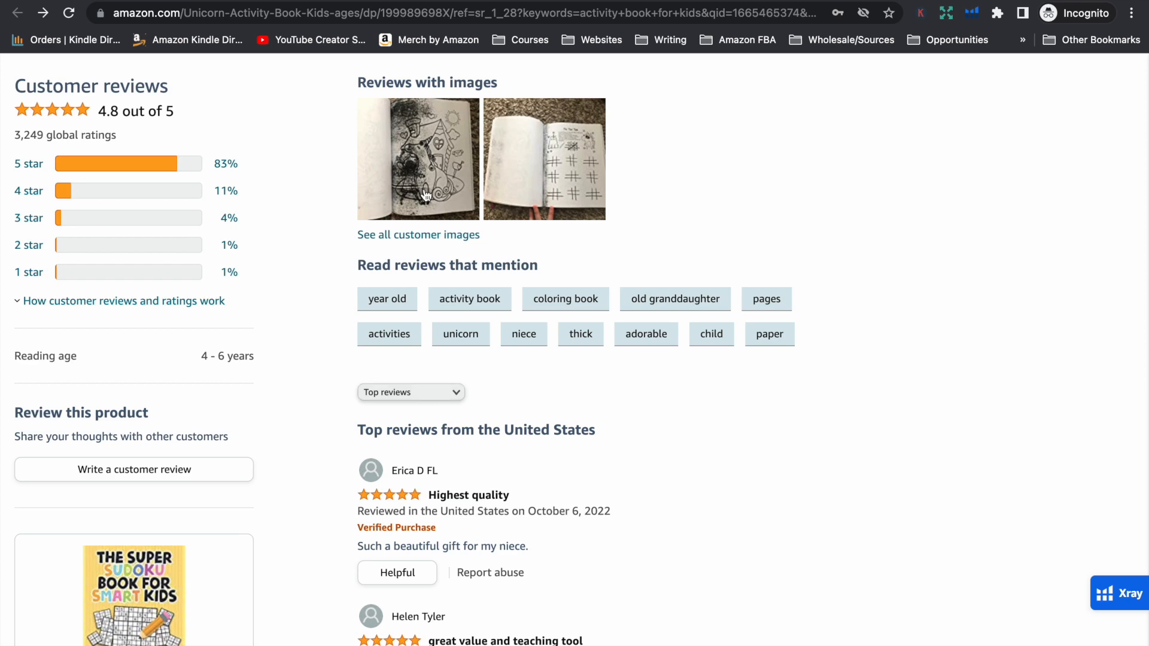
pyautogui.scroll(3, 395, 359)
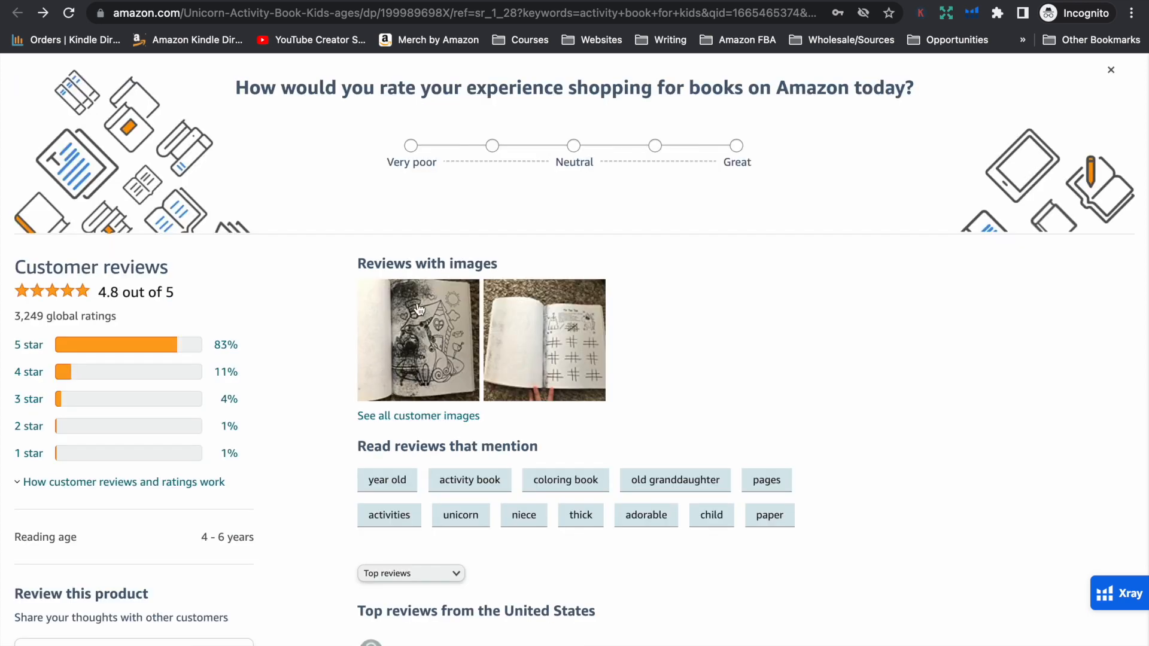
pyautogui.scroll(-6, 772, 349)
pyautogui.scroll(-5, 773, 348)
pyautogui.scroll(15, 773, 349)
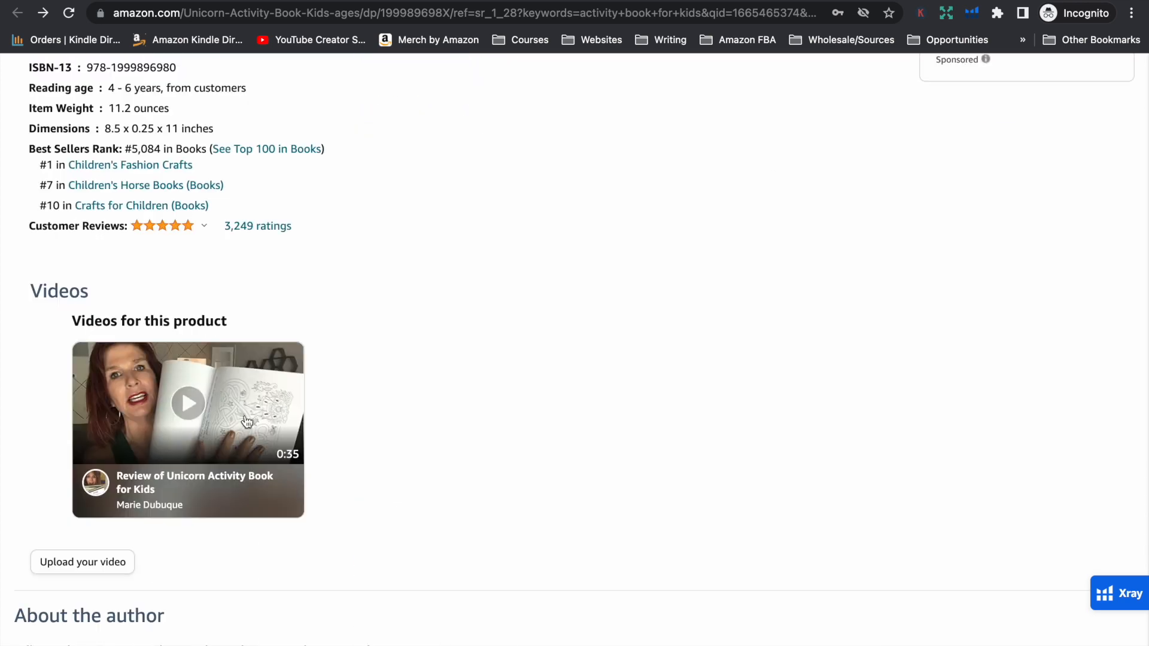
# Watch the review video of the Unicorn Activity Book, close it and return toward the start of the listing
pyautogui.click(177, 400)
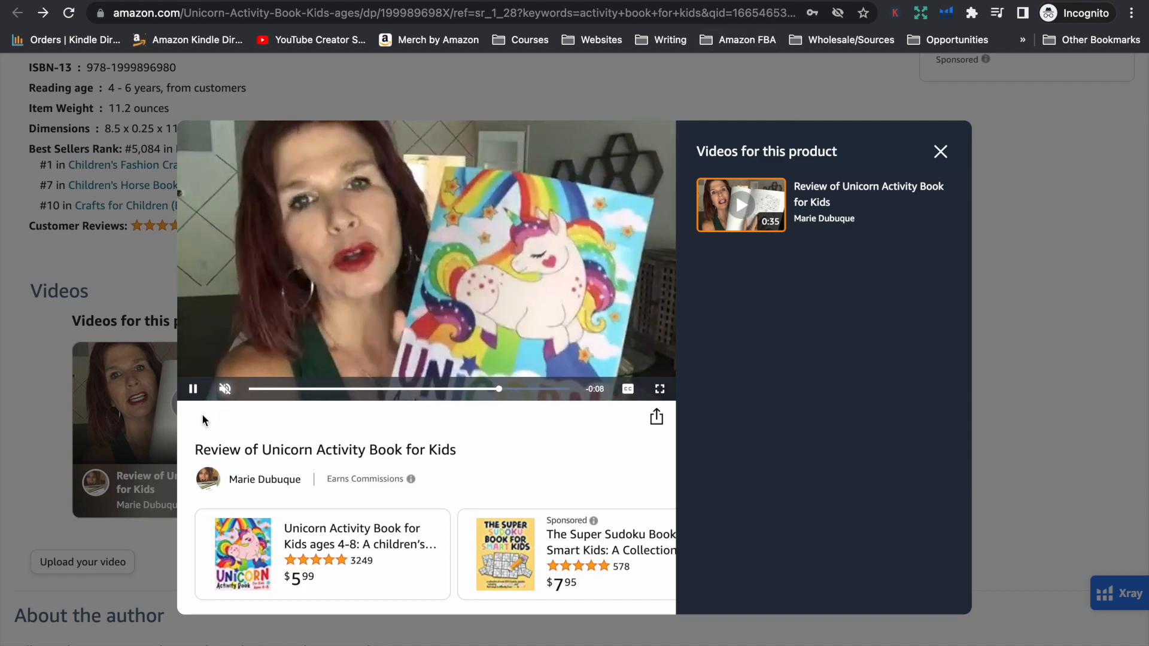
pyautogui.click(192, 389)
pyautogui.click(940, 152)
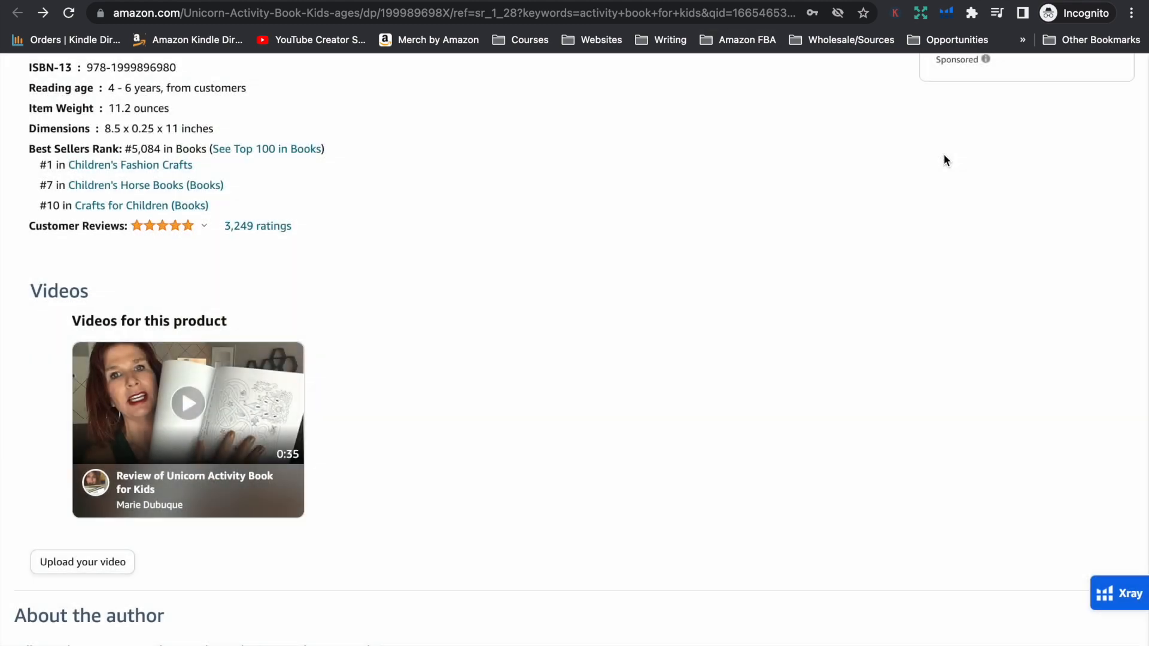
pyautogui.scroll(20, 839, 375)
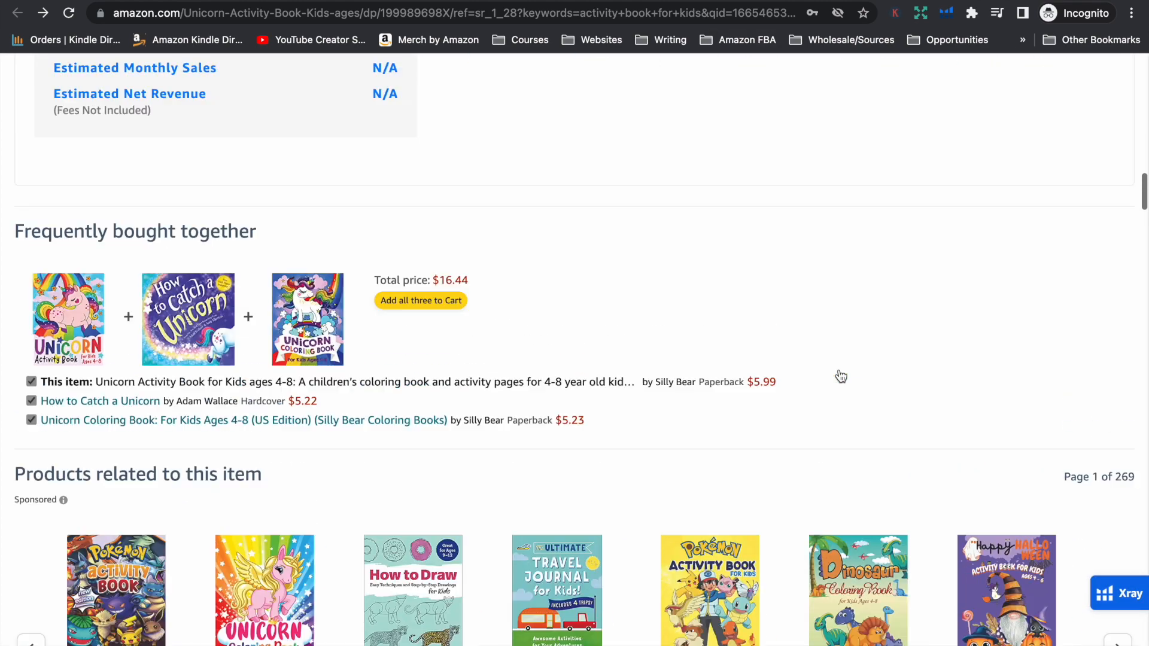
pyautogui.scroll(15, 839, 370)
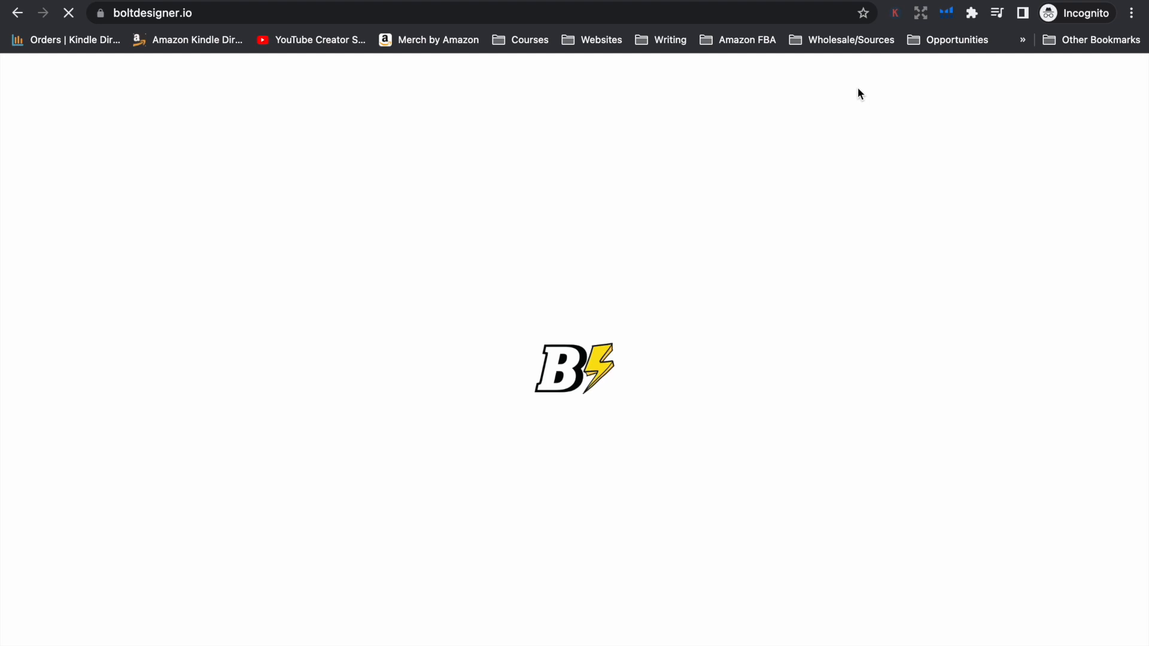
# Switch to the Book Bolt members site and open BookBolt Studio from the Create tools
pyautogui.moveTo(860, 94)
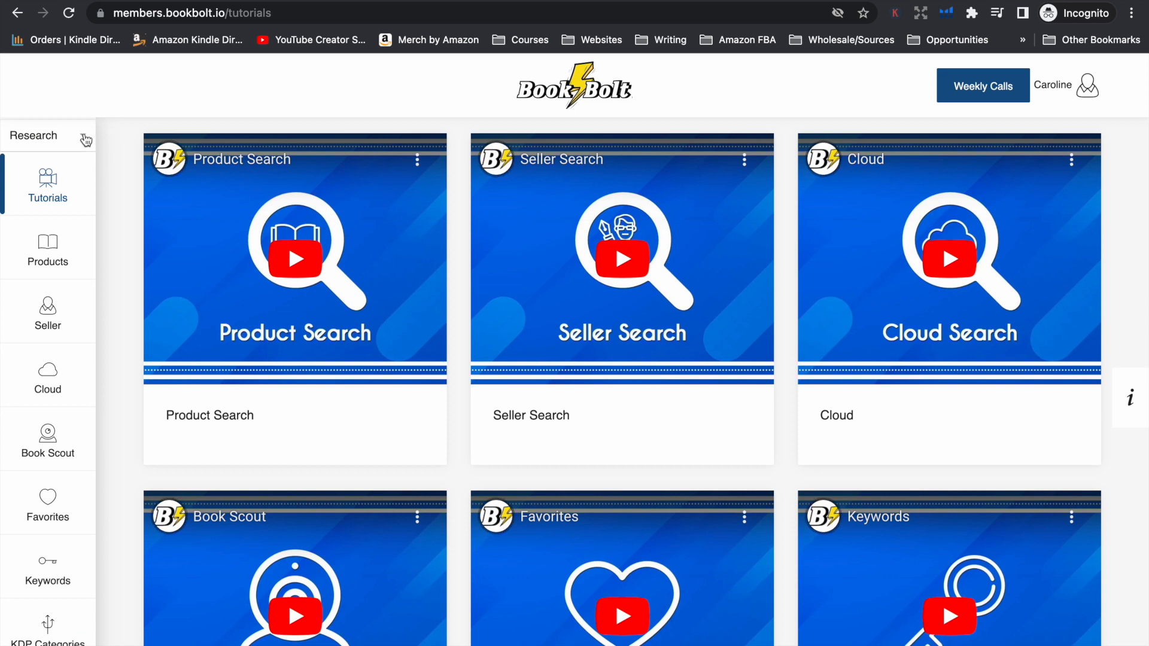
pyautogui.click(85, 138)
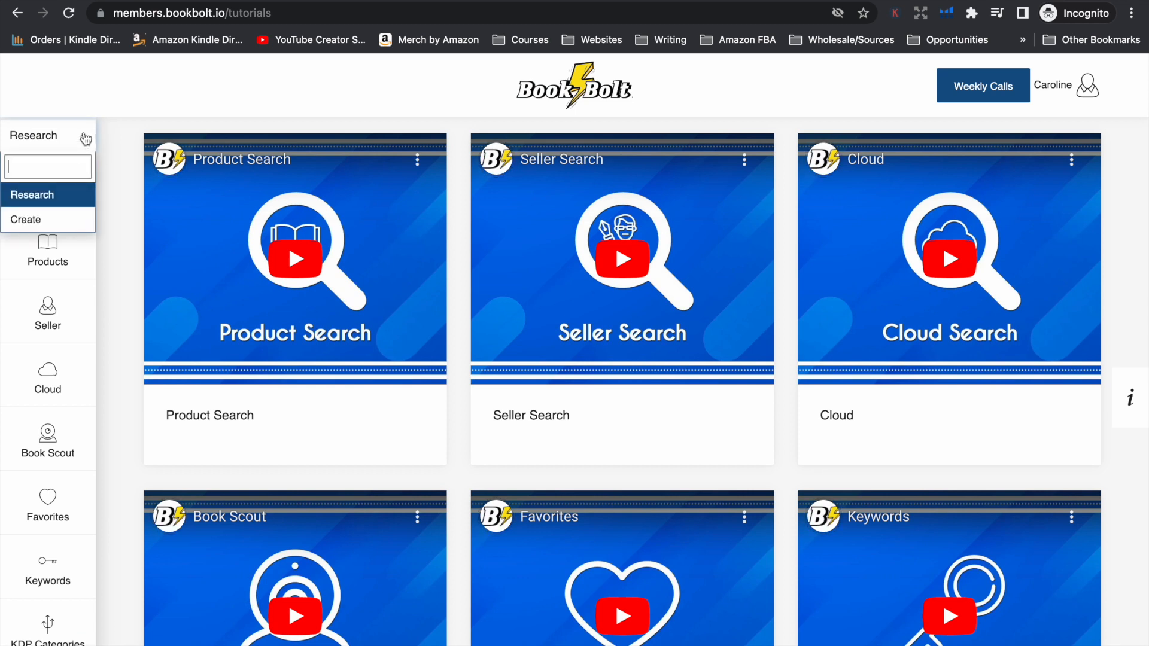
pyautogui.click(29, 219)
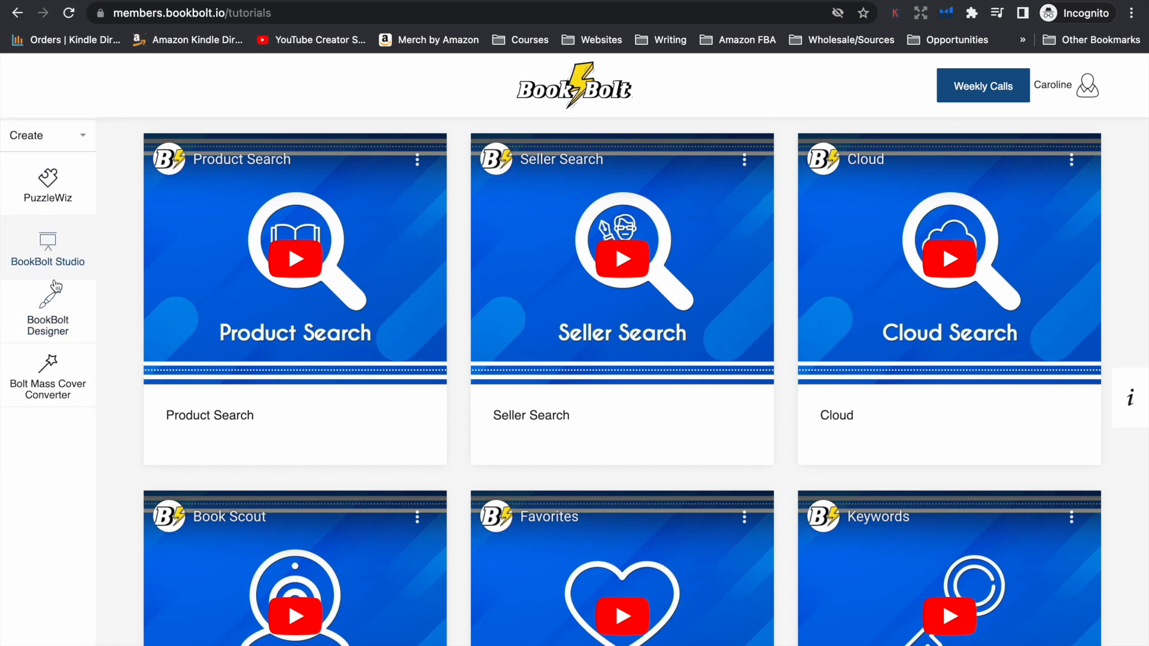
pyautogui.click(53, 254)
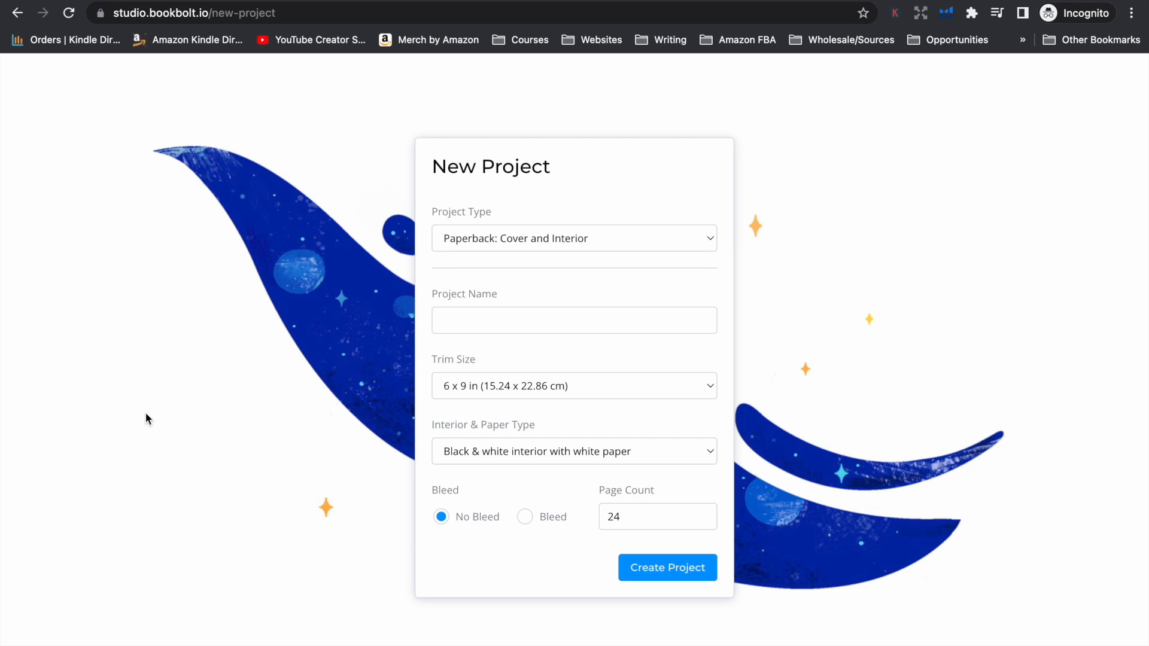
# Set the new project's type to Paperback: Interior and name it "Christmas Activity Book"
pyautogui.click(522, 241)
pyautogui.click(526, 271)
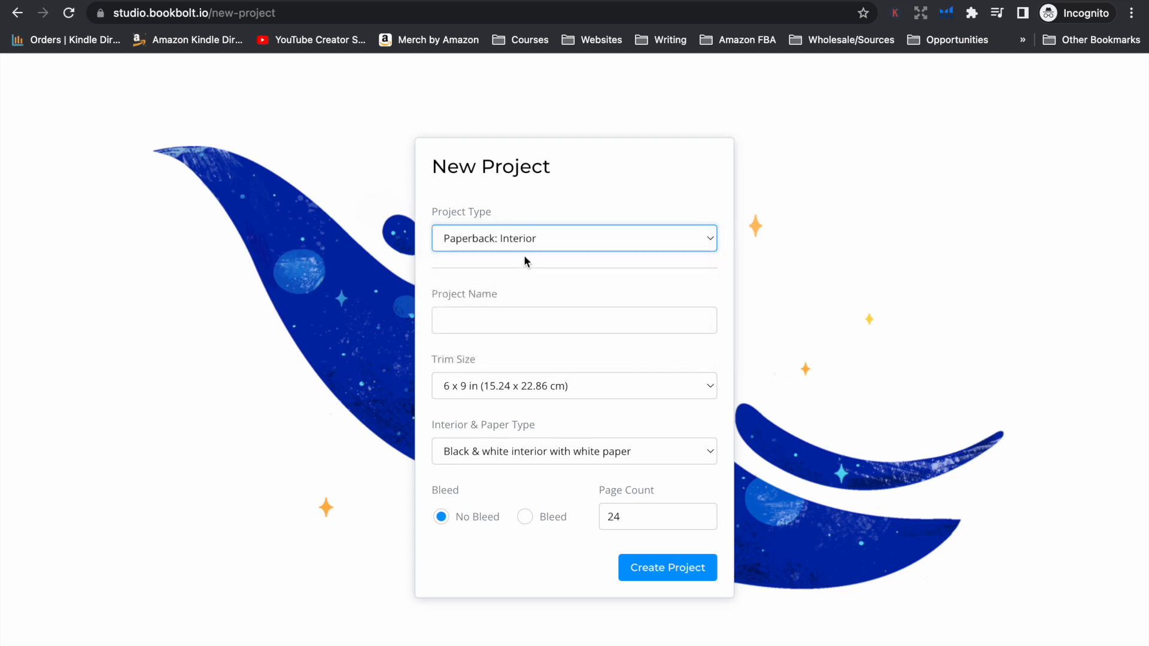
pyautogui.click(521, 238)
pyautogui.click(522, 236)
pyautogui.click(533, 319)
pyautogui.write('Christmas Activity Book')
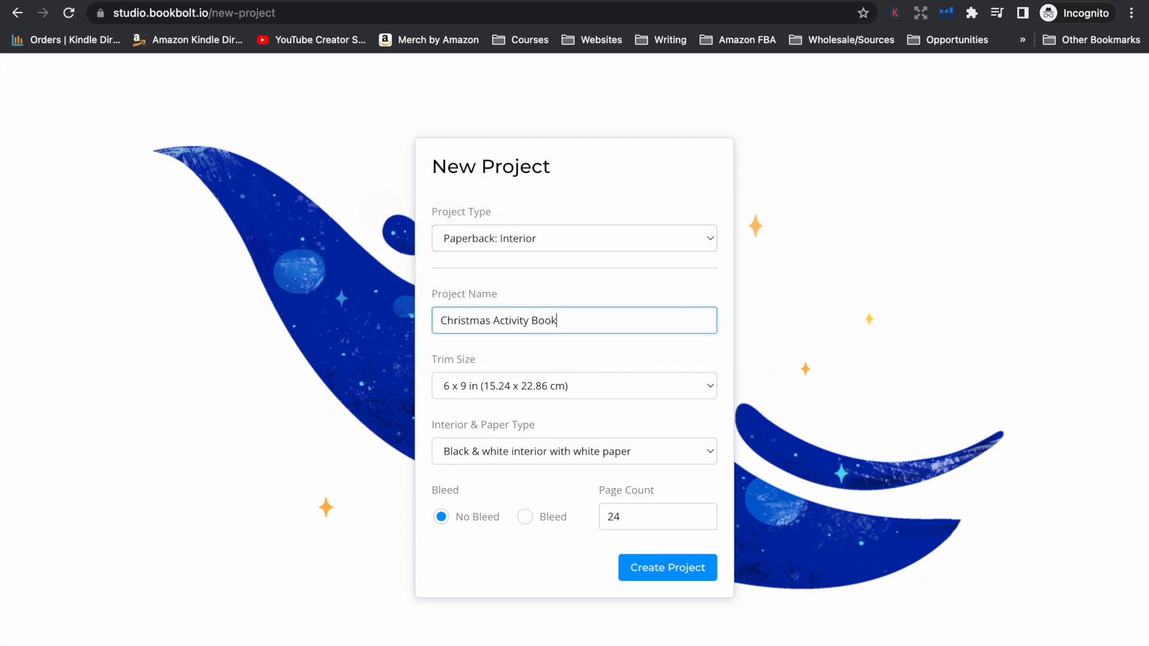
# Create the project with an 8.5 x 11 in trim size, black & white interior with white paper and 80 pages
pyautogui.click(529, 380)
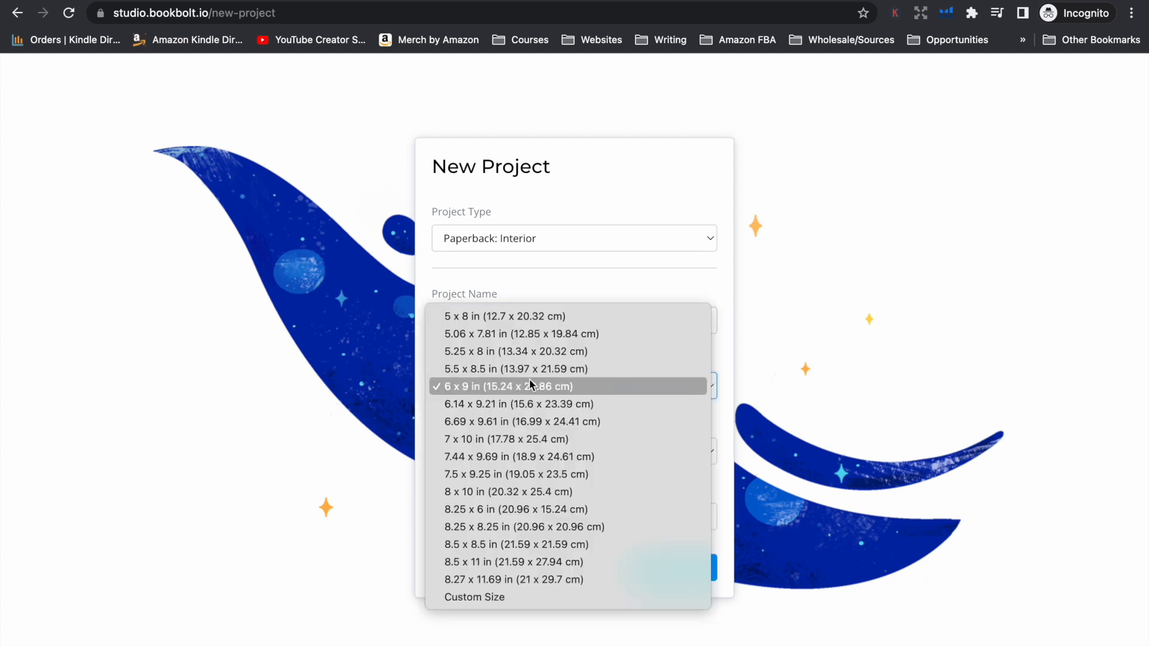
pyautogui.click(498, 562)
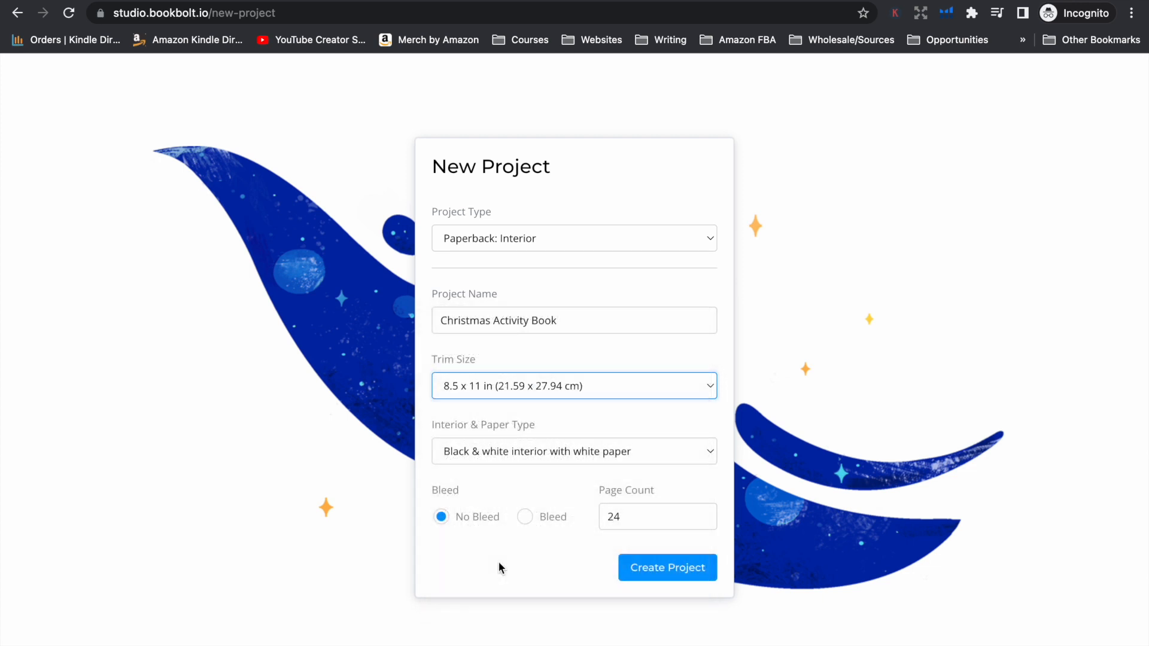
pyautogui.click(499, 458)
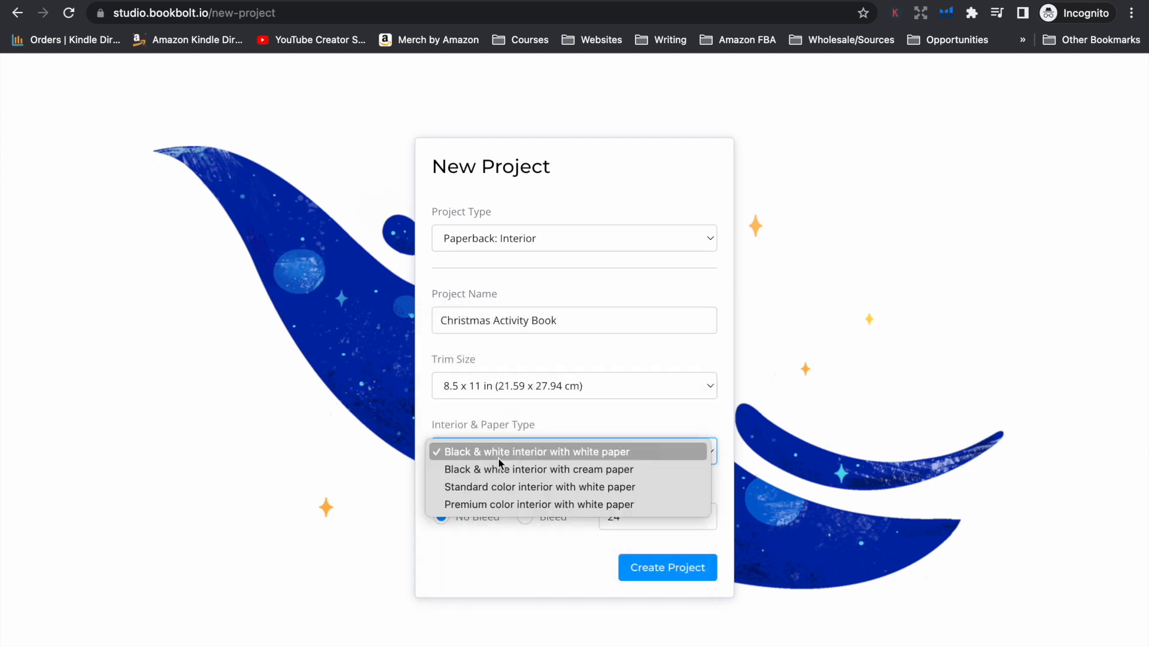
pyautogui.click(534, 427)
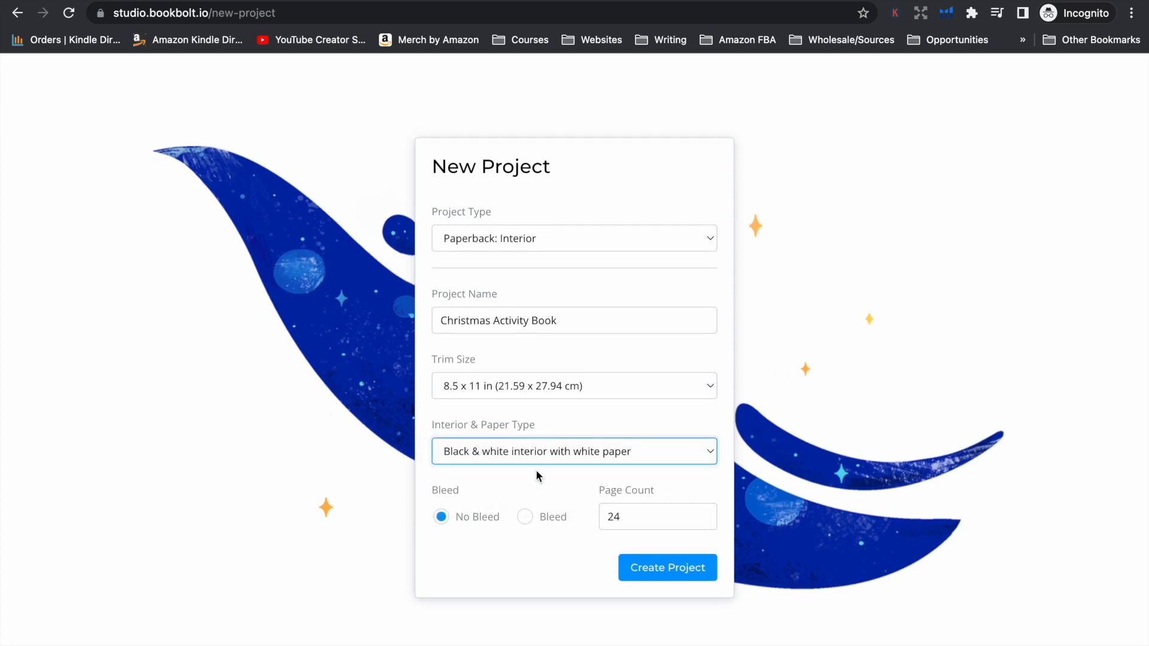
pyautogui.doubleClick(627, 515)
pyautogui.write('80')
pyautogui.click(643, 564)
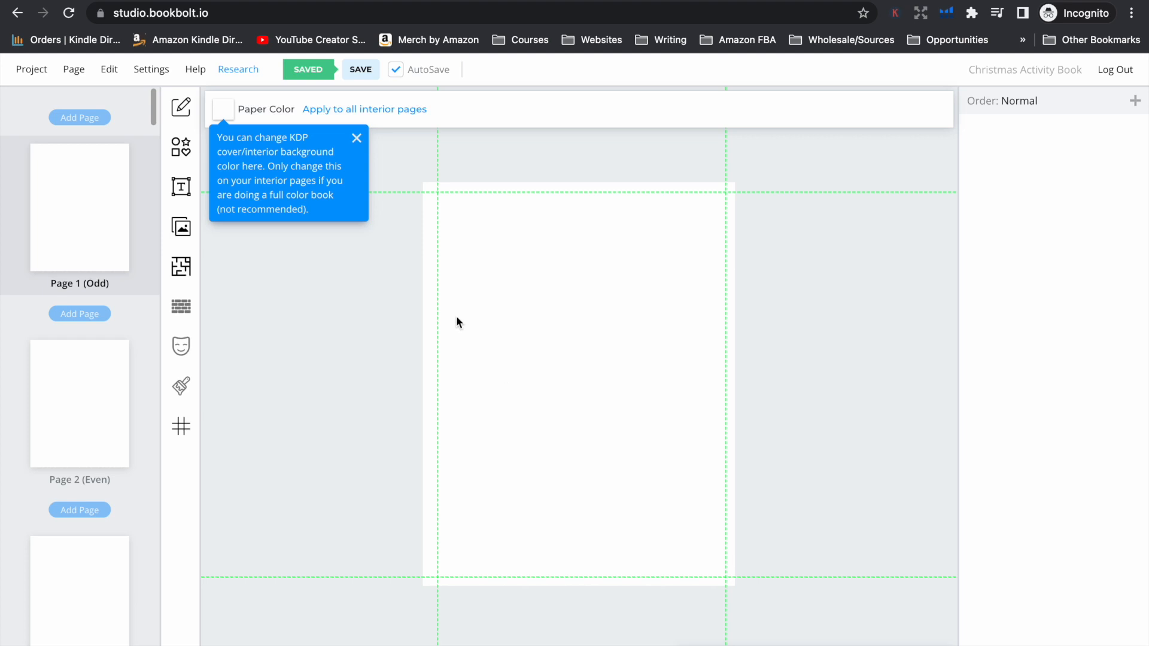
# Add a multiline text placeholder reading "Interior Cover Page" to page 1
pyautogui.scroll(-20, 49, 422)
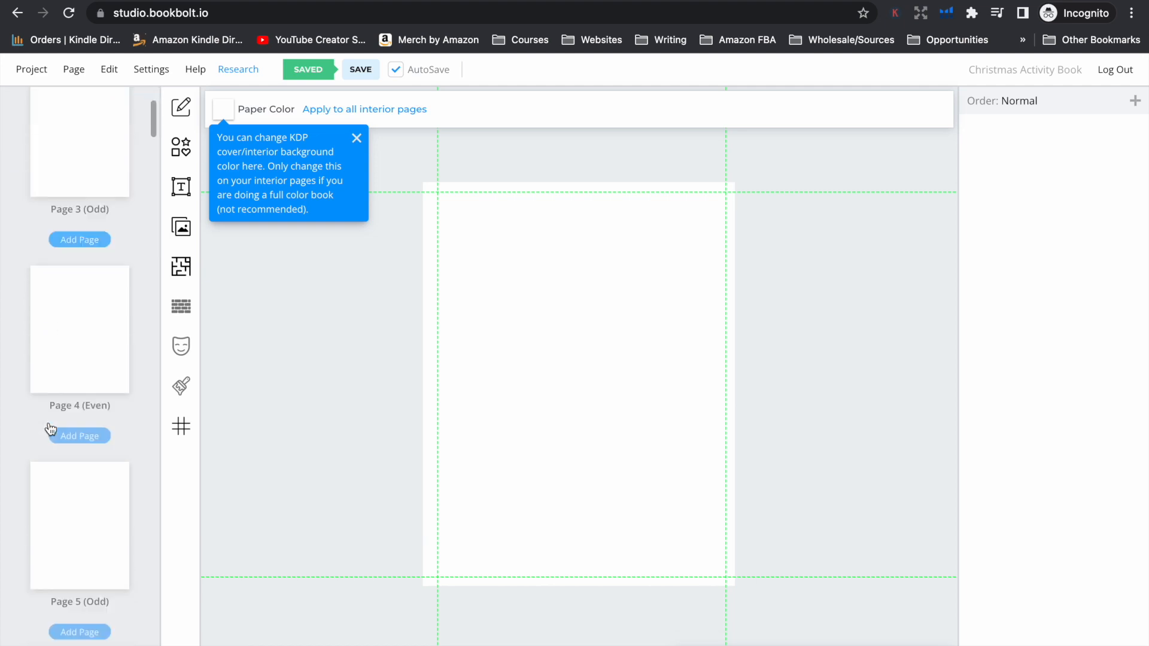
pyautogui.scroll(-2, 48, 422)
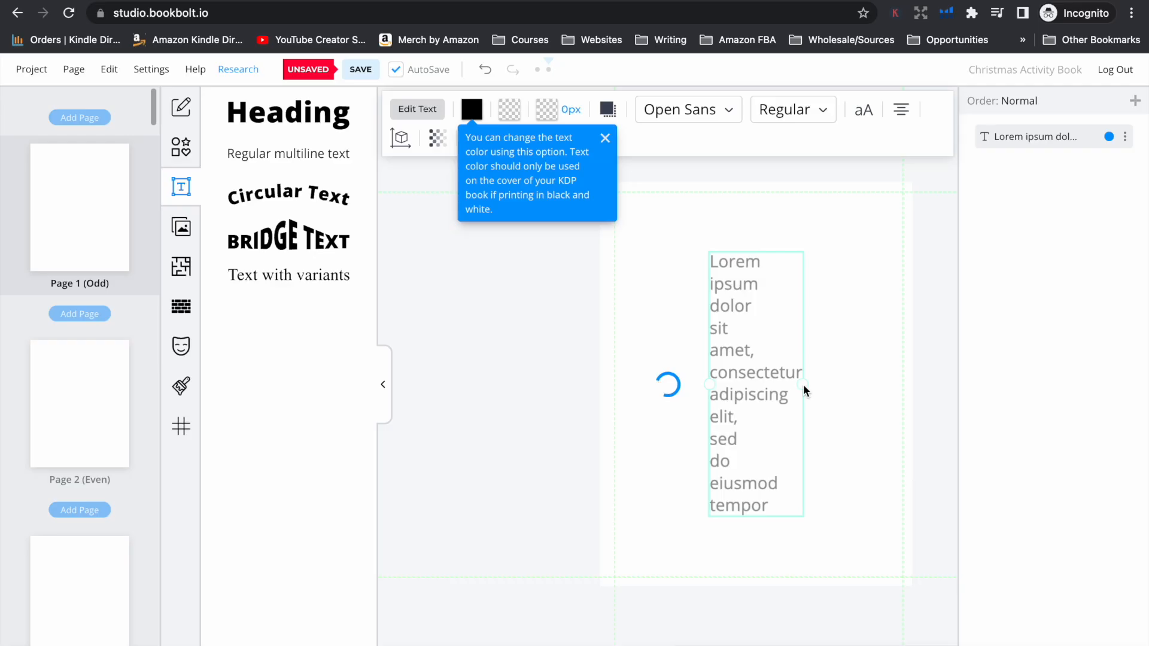
pyautogui.doubleClick(749, 360)
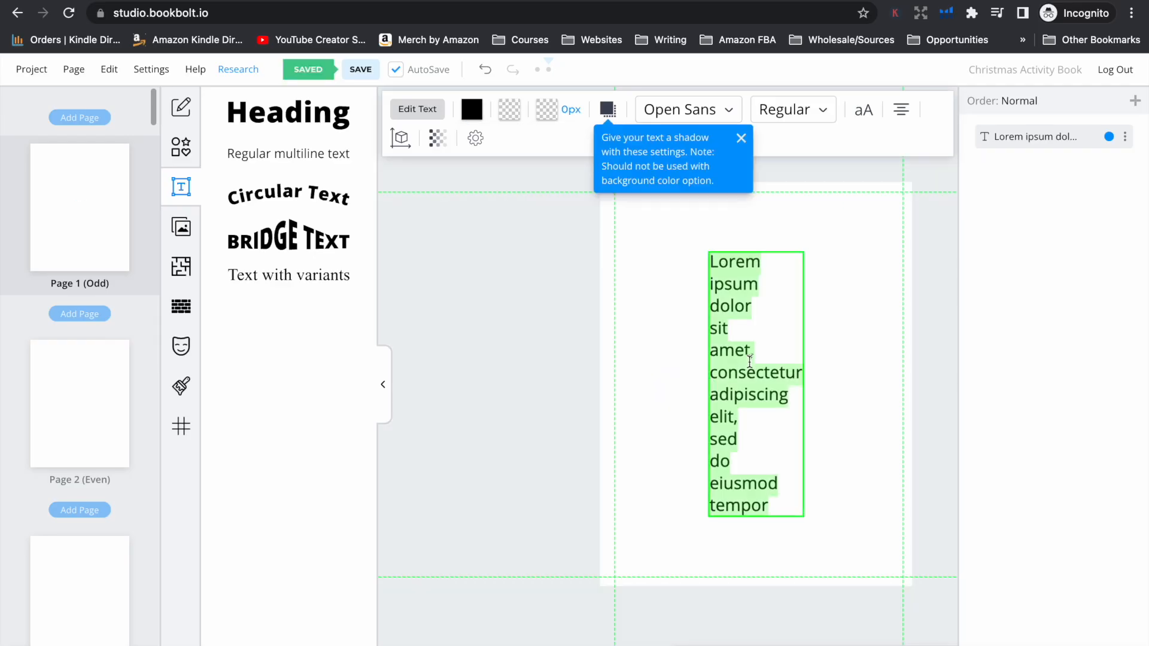
pyautogui.write('Interior Cover page')
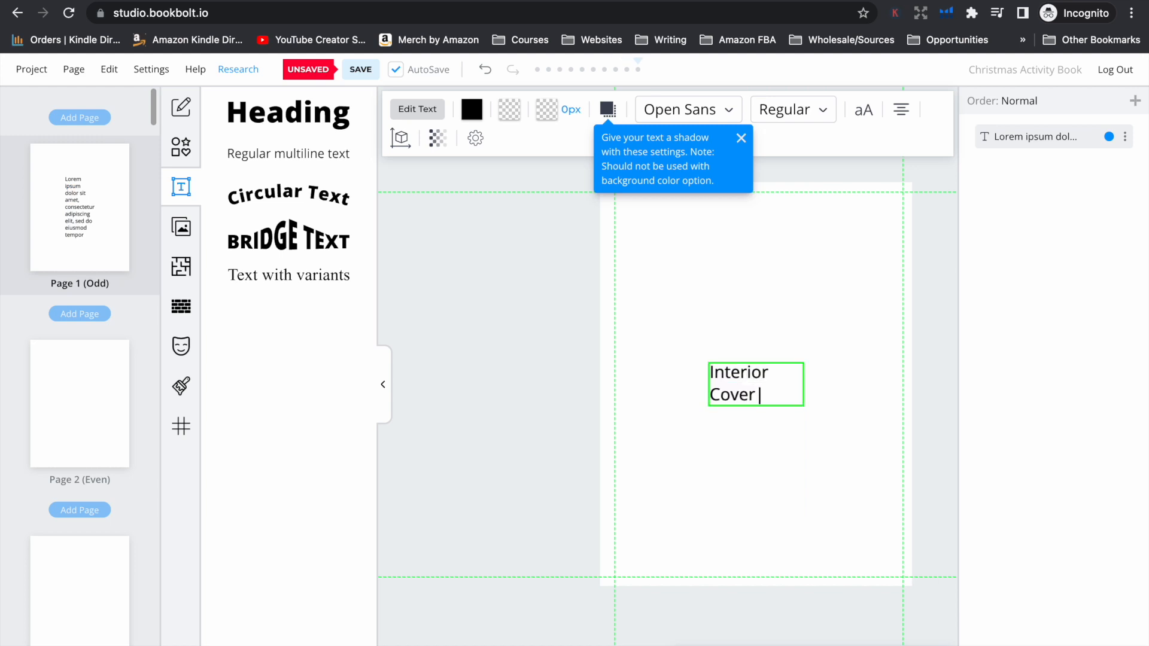
pyautogui.press('BackSpace')
pyautogui.press('BackSpace')
pyautogui.press('BackSpace')
pyautogui.press('BackSpace')
pyautogui.write('Page')
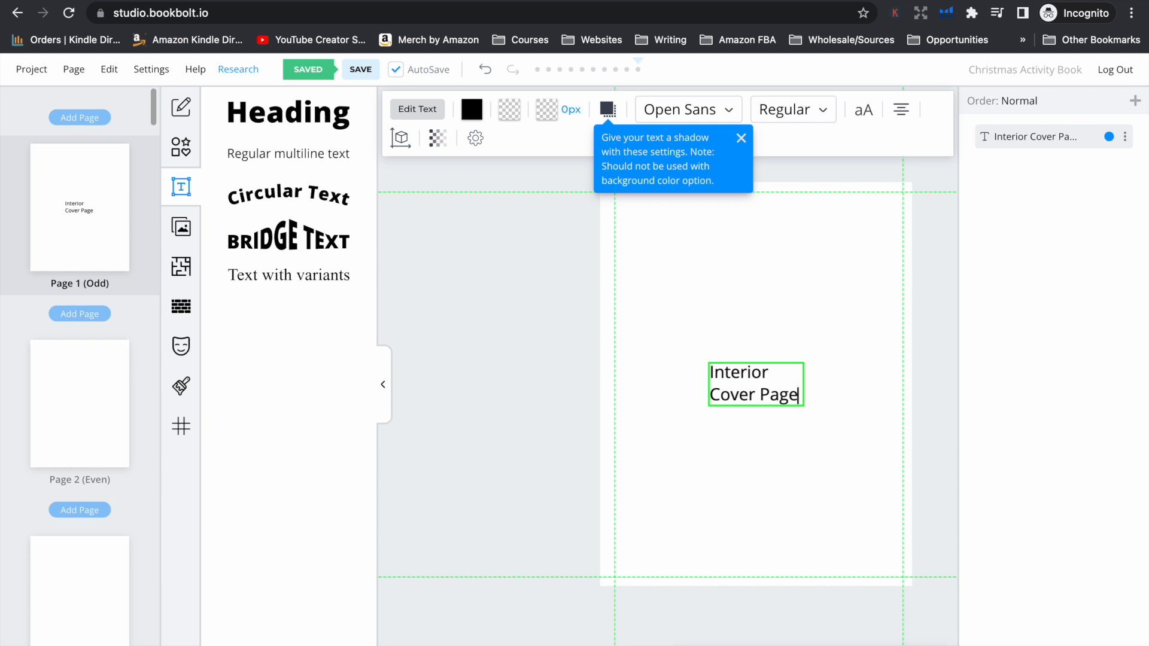
# Add a text placeholder reading "Blank Page" to page 2
pyautogui.click(62, 380)
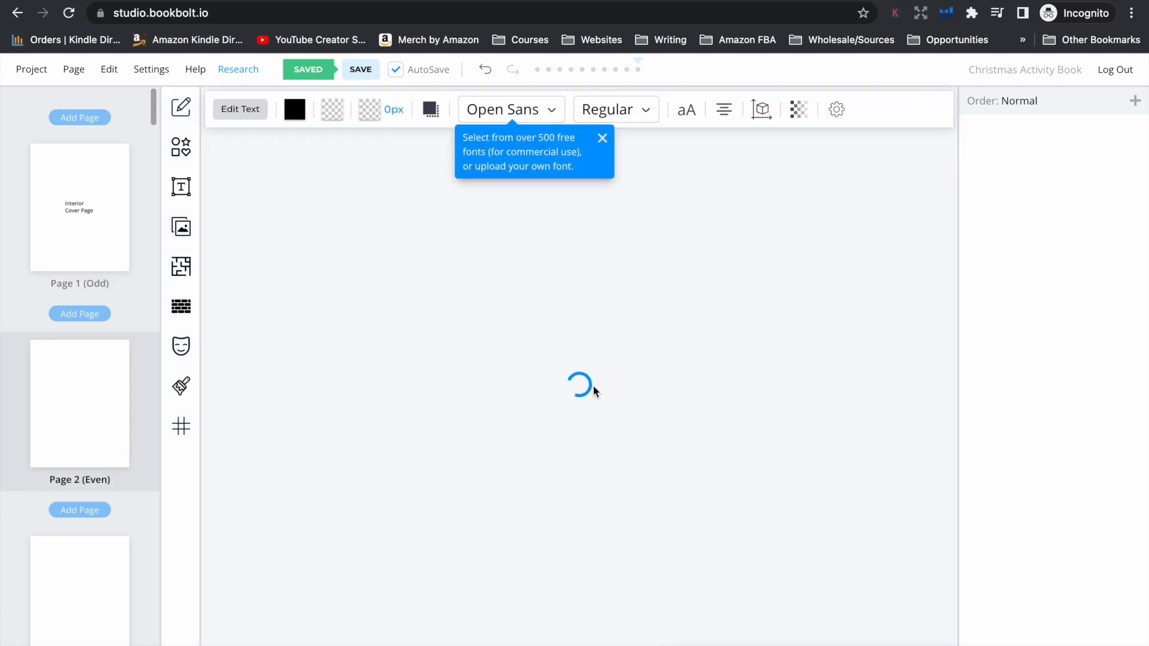
pyautogui.write('k')
pyautogui.write(' Page')
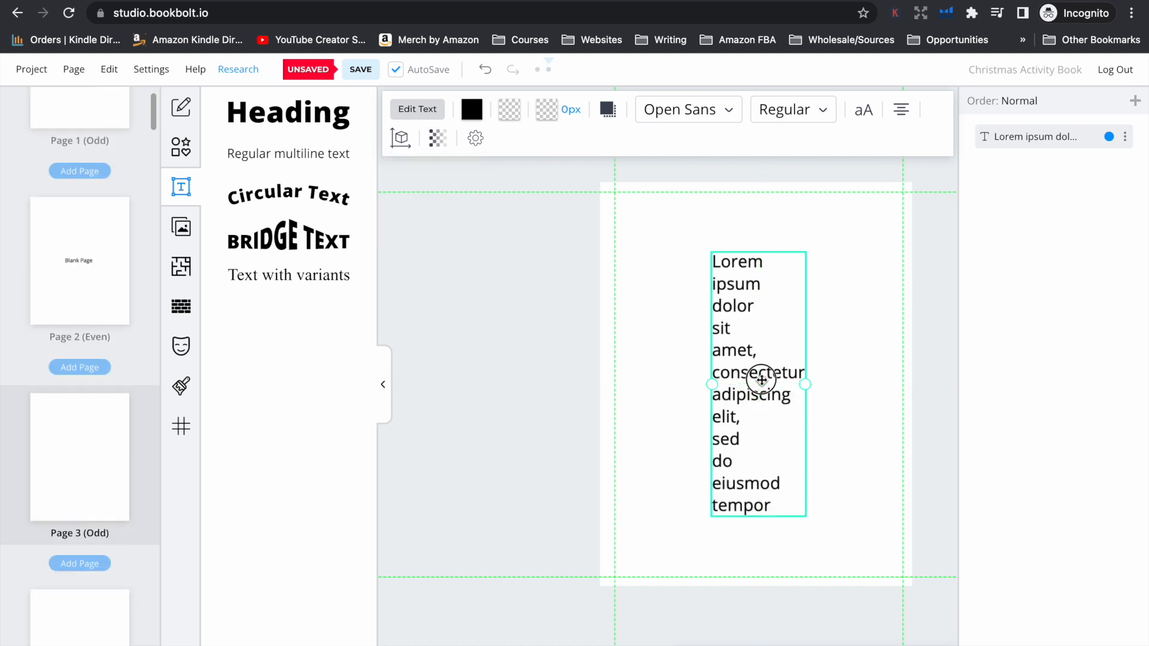
# Label page 3 with the placeholder text "Copyright Page/Social Media/Contact Page"
pyautogui.hotkey('ctrl', 'a')
pyautogui.write('Copyright Page/Social Media/Contact Page')
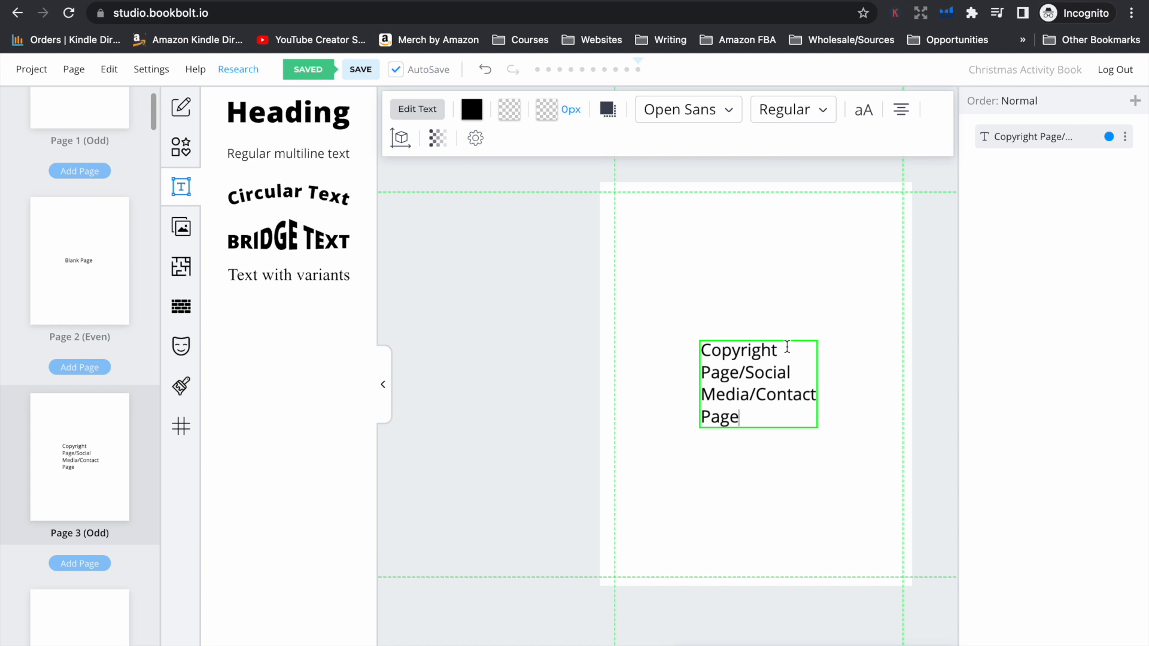
# Replace the sample text on page 4 with "Blank Page"
pyautogui.doubleClick(777, 336)
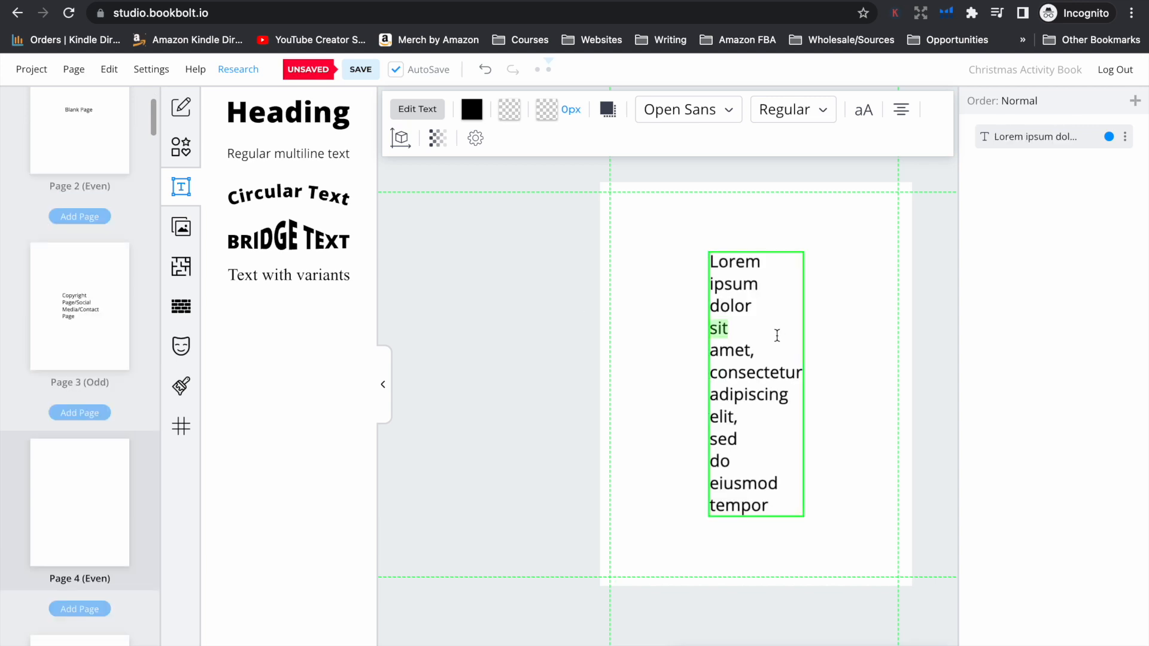
pyautogui.hotkey('ctrl', 'a')
pyautogui.write('Blank Page')
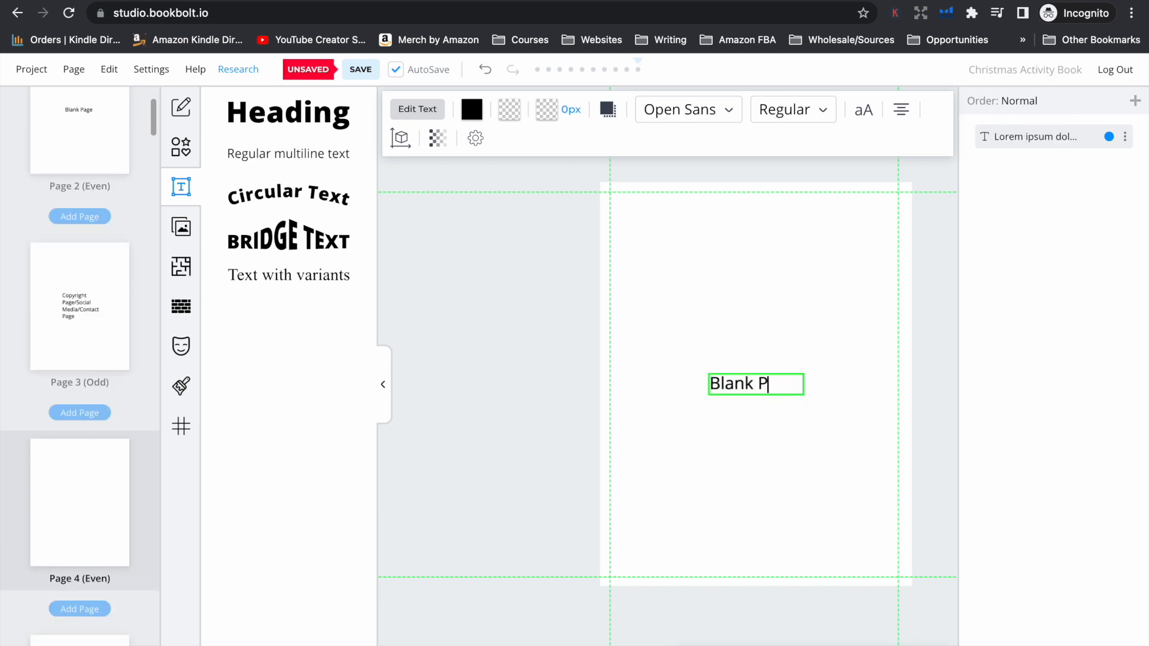
# Add multiline text placeholders reading "Coloring Page" on page 5 and "Maze" on page 6
pyautogui.scroll(-3, 100, 505)
pyautogui.click(100, 505)
pyautogui.click(708, 103)
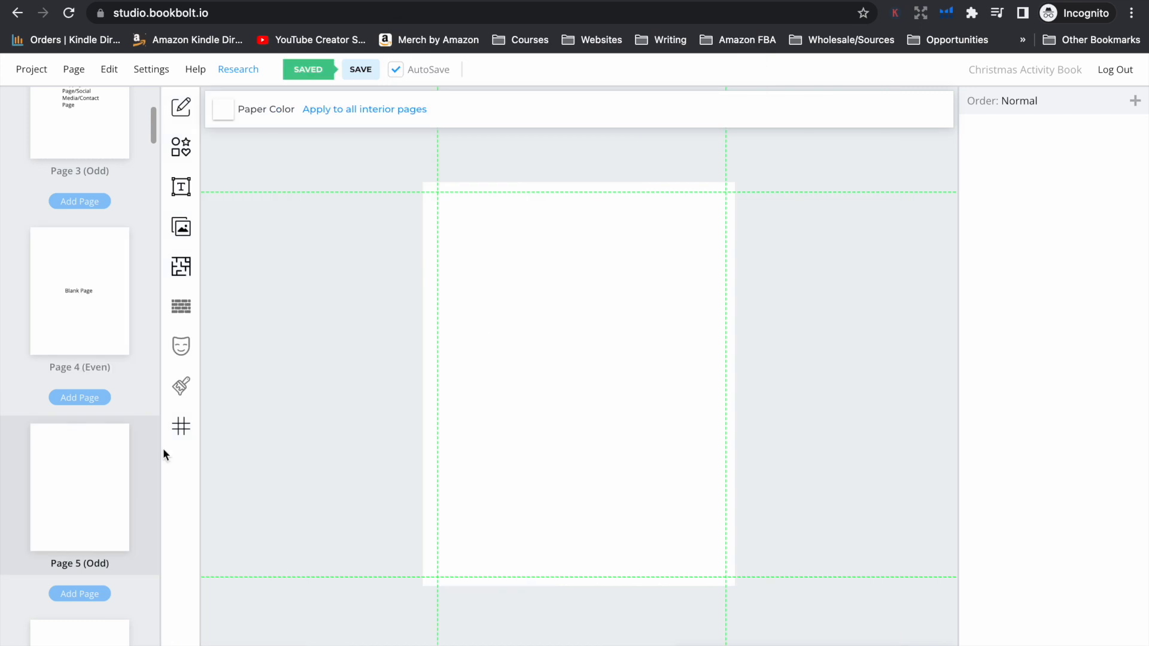
pyautogui.scroll(-3, 120, 463)
pyautogui.click(181, 186)
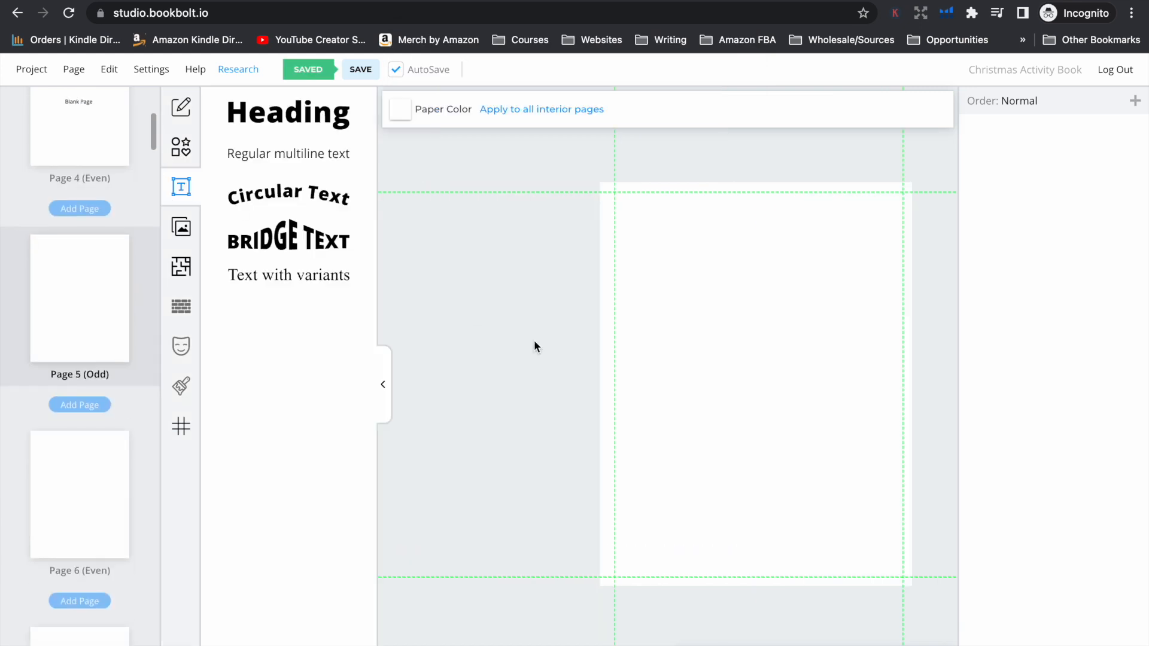
pyautogui.click(307, 153)
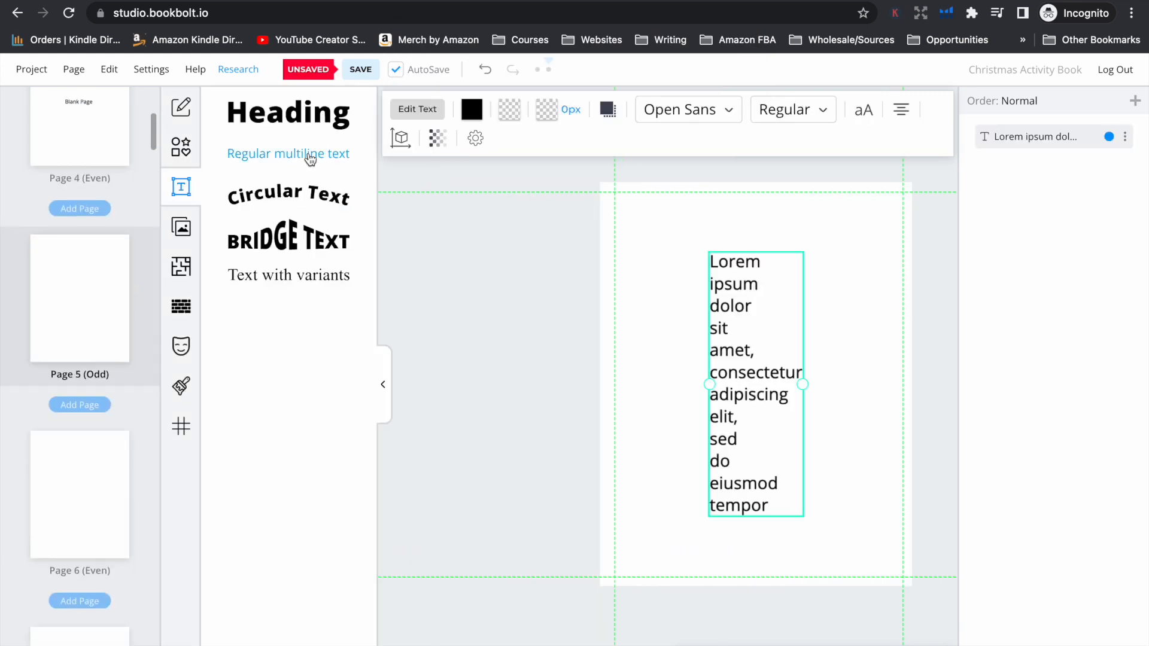
pyautogui.doubleClick(768, 376)
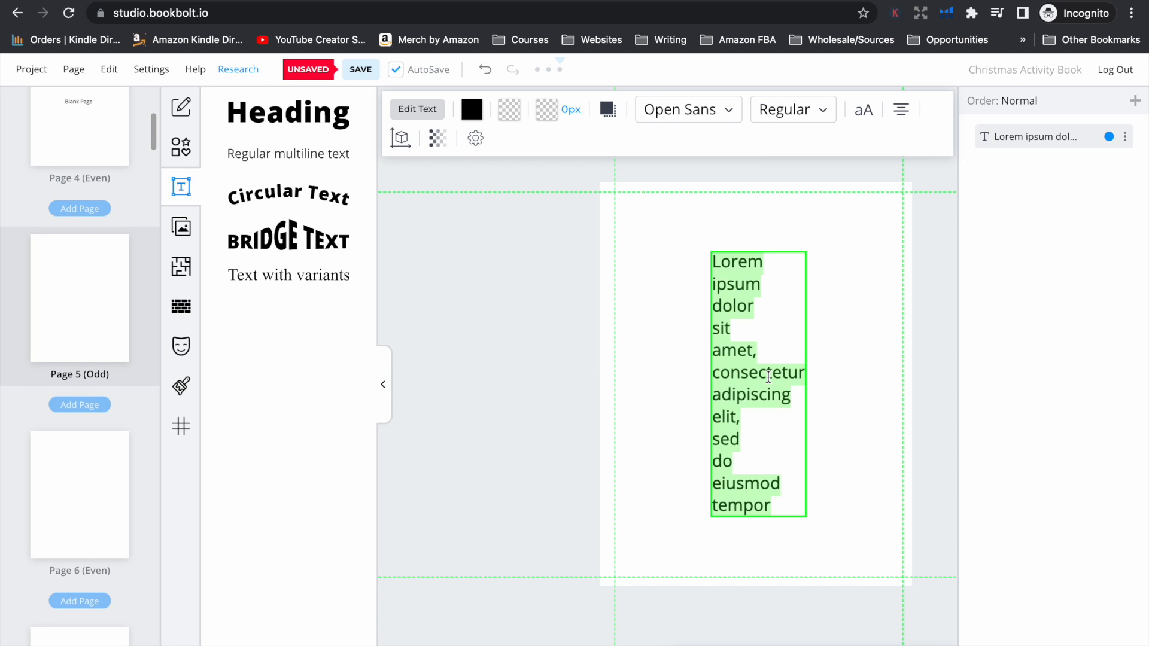
pyautogui.write('Coloring Page')
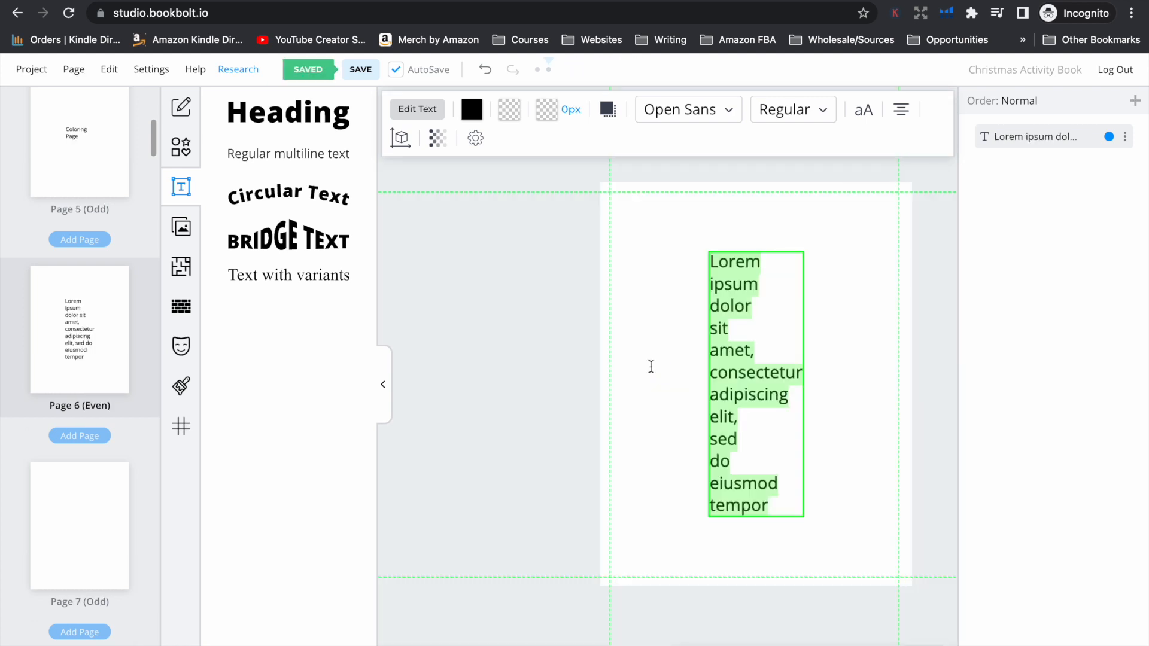
pyautogui.write('Maze')
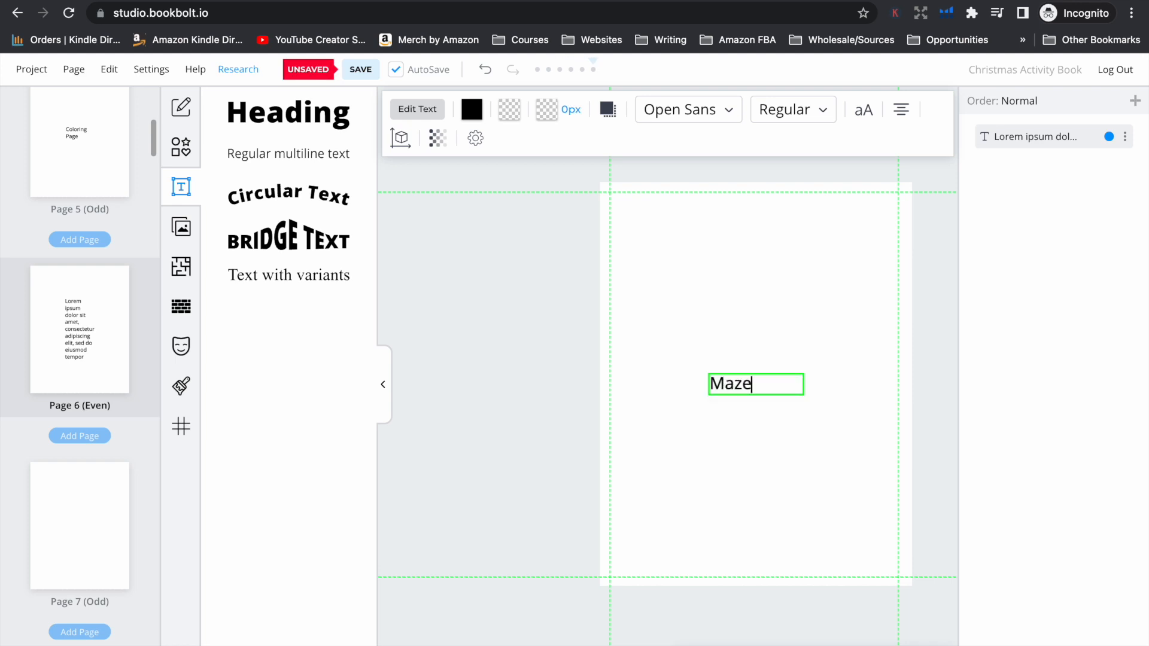
# Label page 7 with the placeholder text "Dot To Dot"
pyautogui.click(80, 525)
pyautogui.write('Dot To Dot')
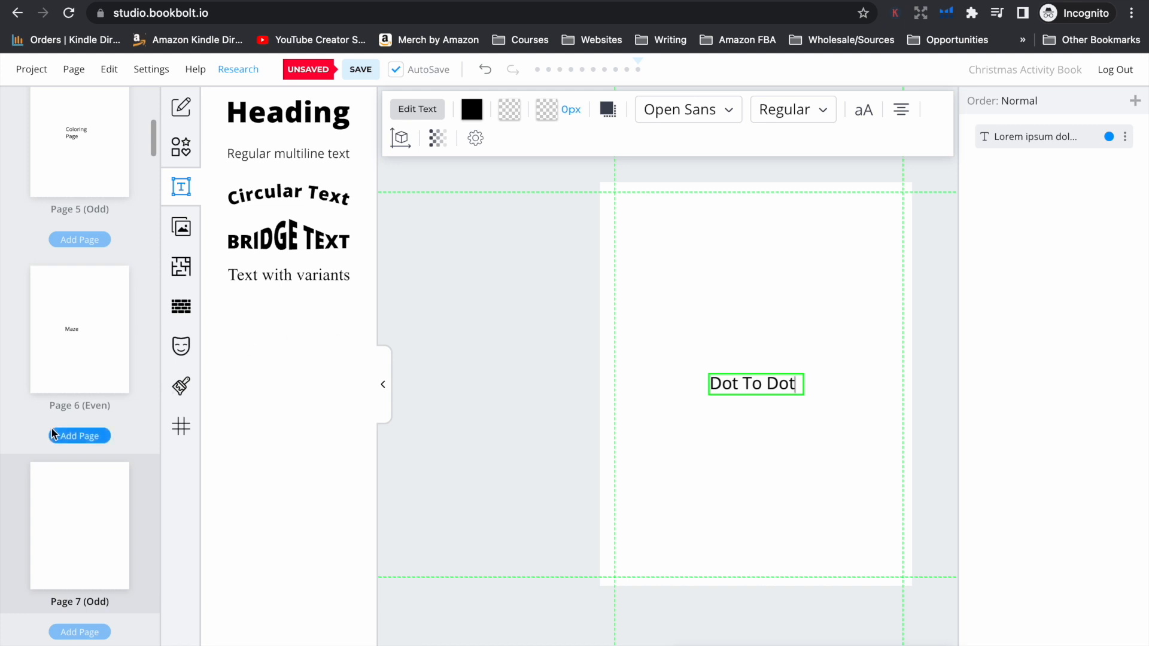
pyautogui.scroll(-3, 52, 432)
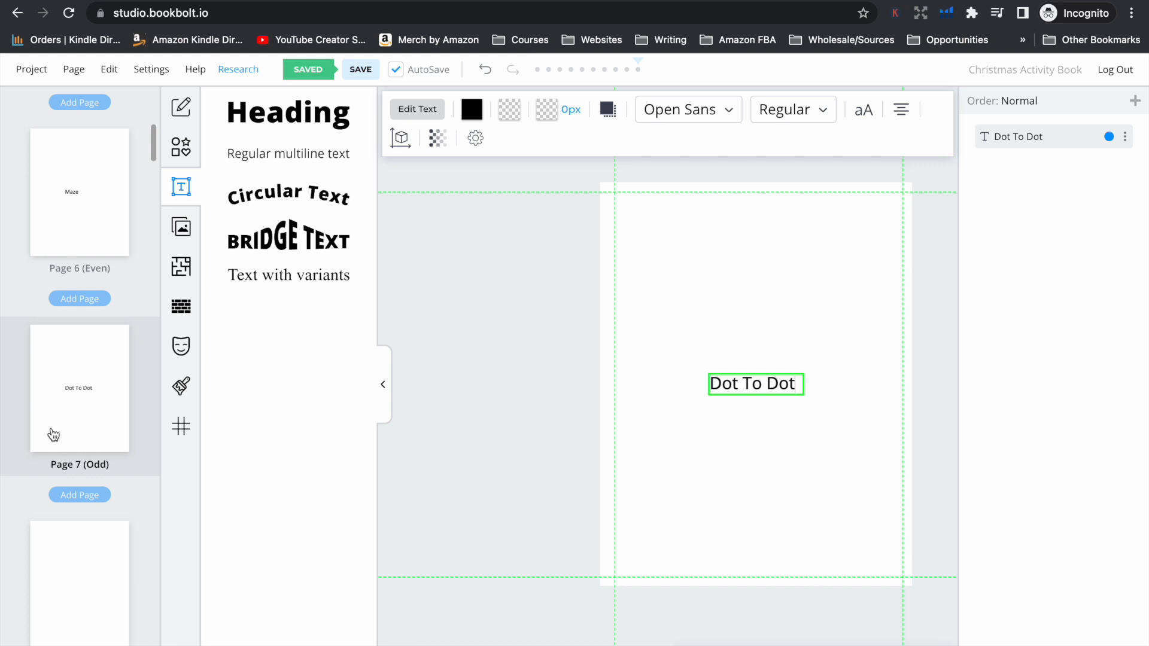
pyautogui.scroll(-3, 53, 435)
pyautogui.click(52, 432)
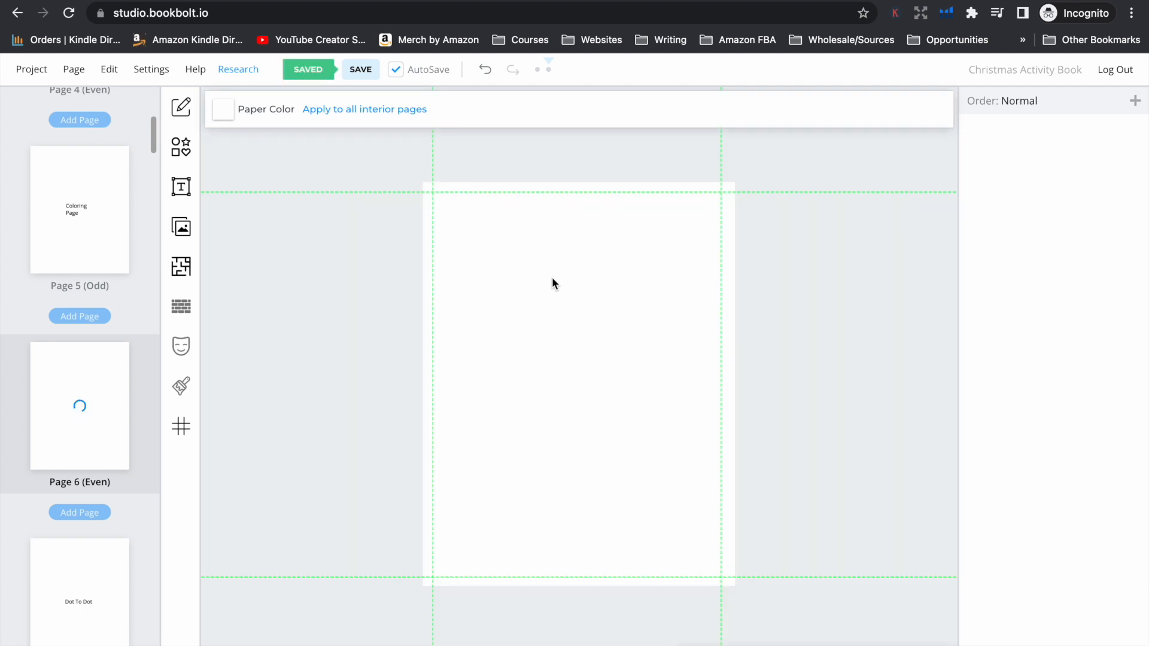
# Choose the Circular Maze template from the interior templates library and assign it to page 6
pyautogui.click(182, 270)
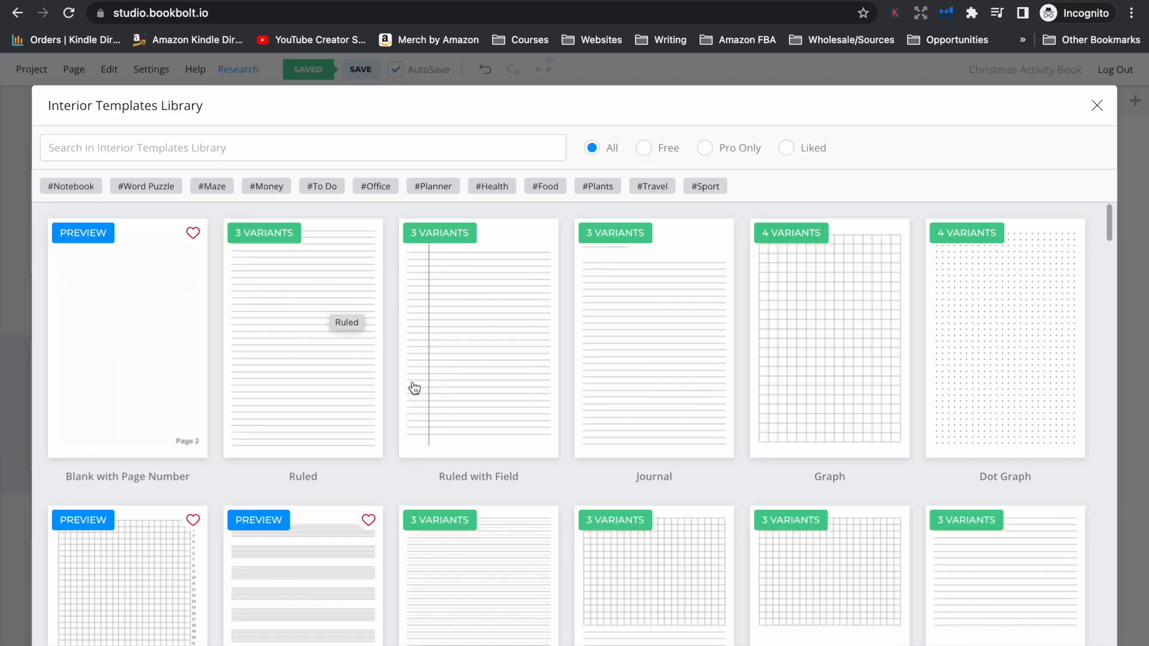
pyautogui.scroll(-4, 414, 380)
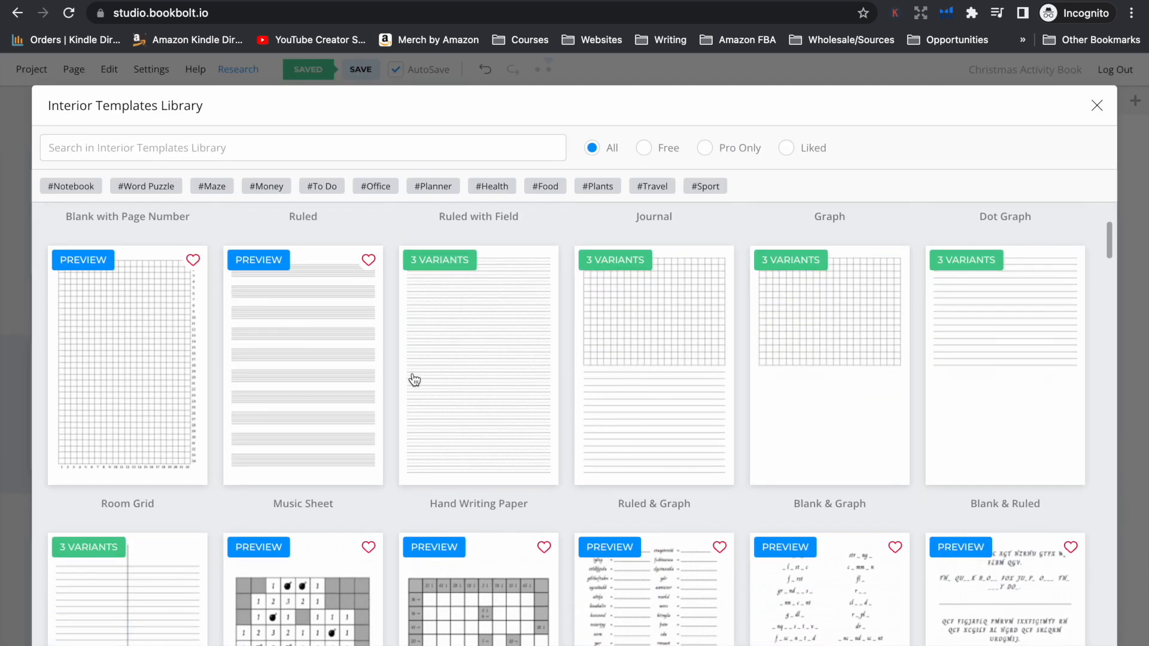
pyautogui.scroll(-4, 414, 380)
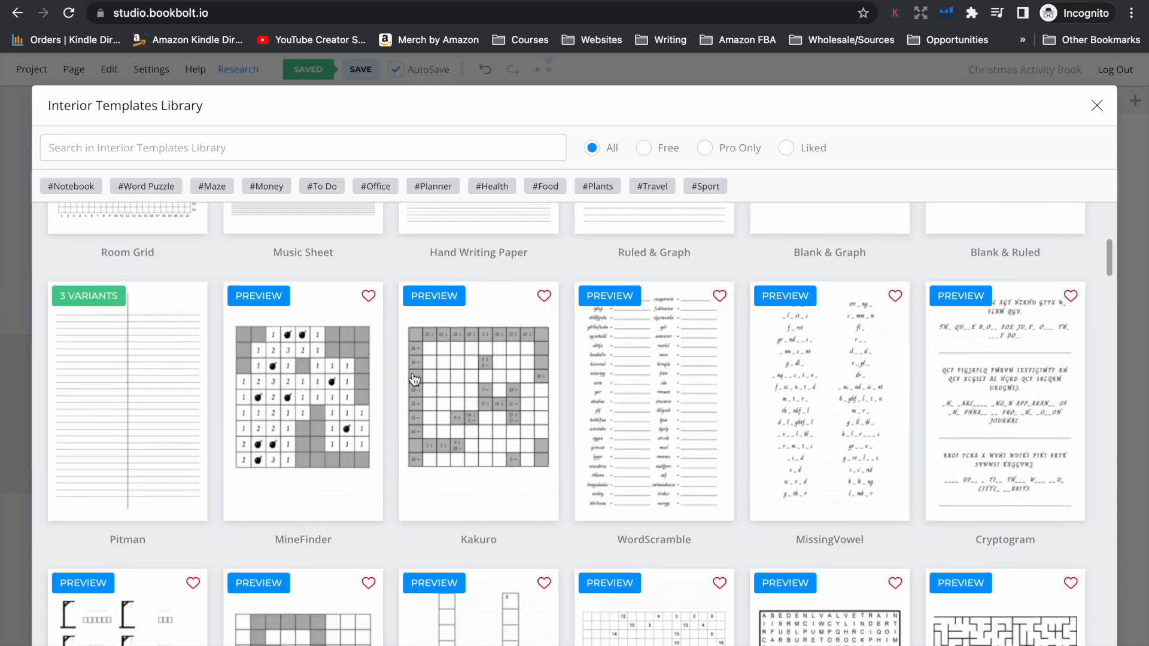
pyautogui.scroll(-2, 414, 380)
pyautogui.scroll(-4, 414, 380)
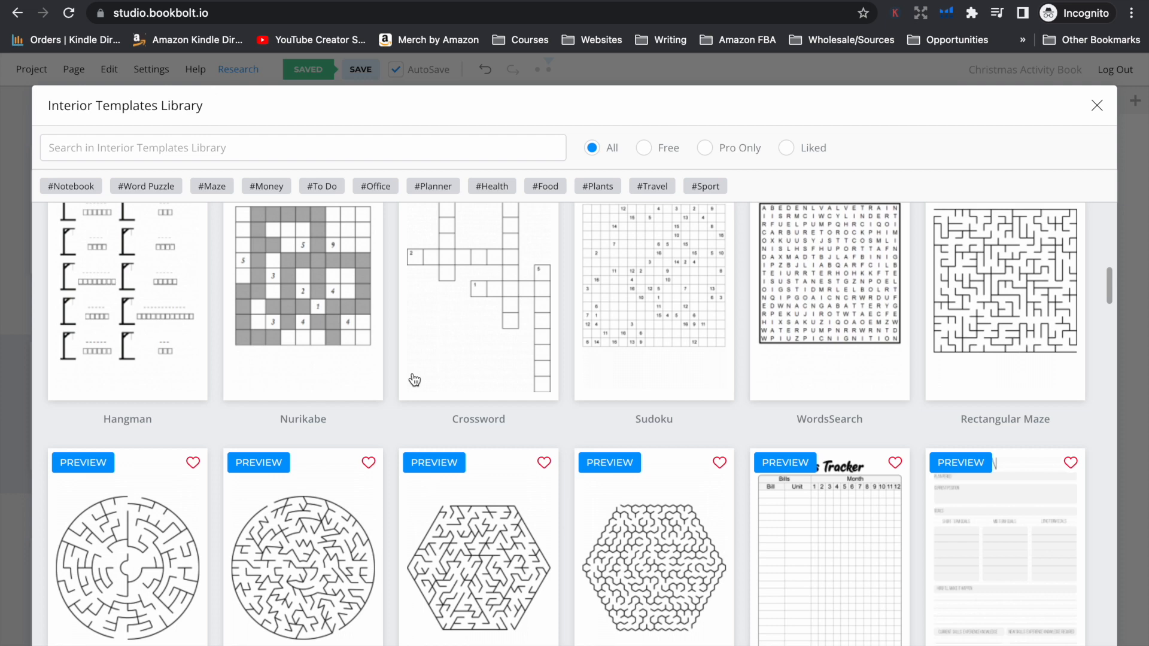
pyautogui.scroll(-3, 414, 380)
pyautogui.scroll(2, 413, 379)
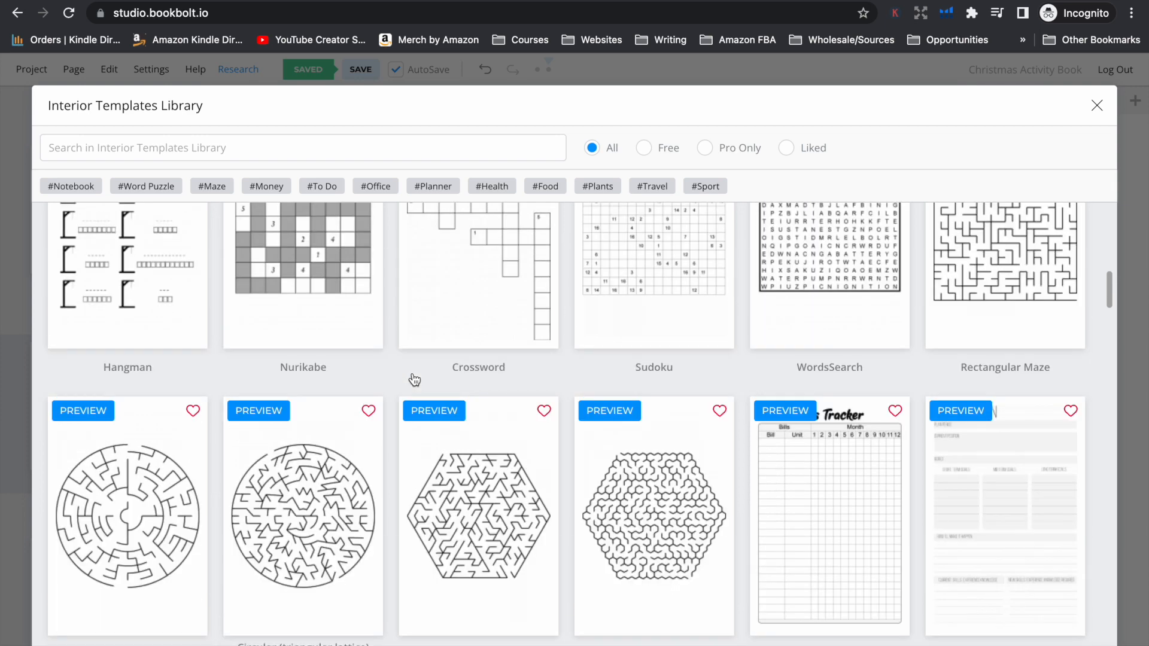
pyautogui.click(132, 508)
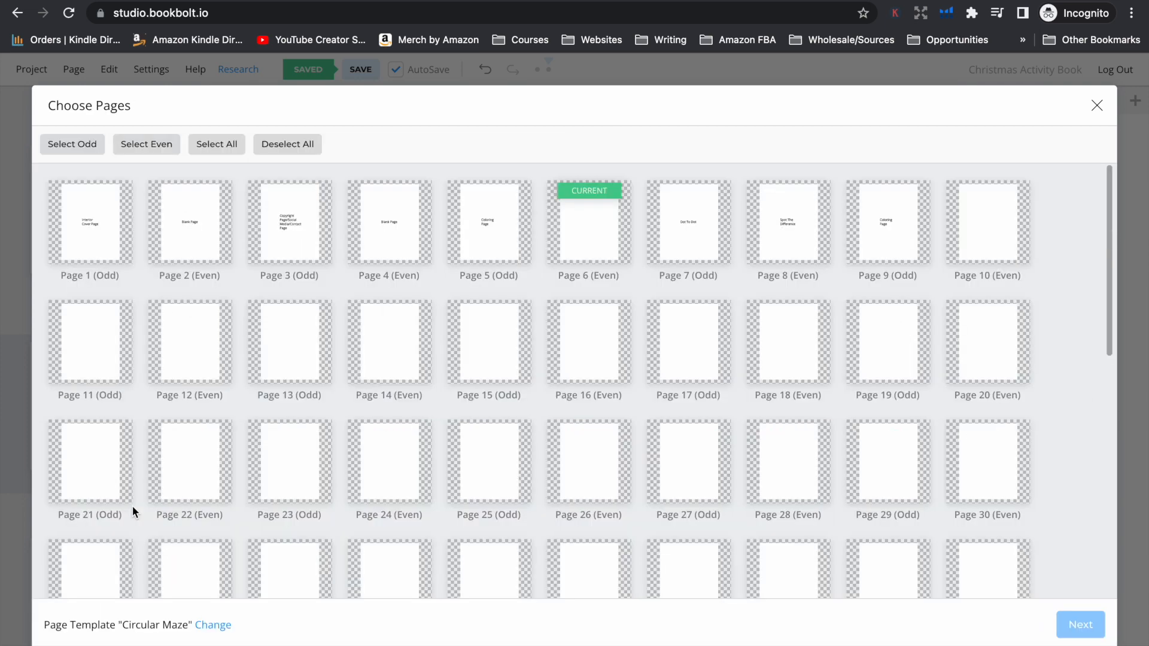
pyautogui.click(604, 230)
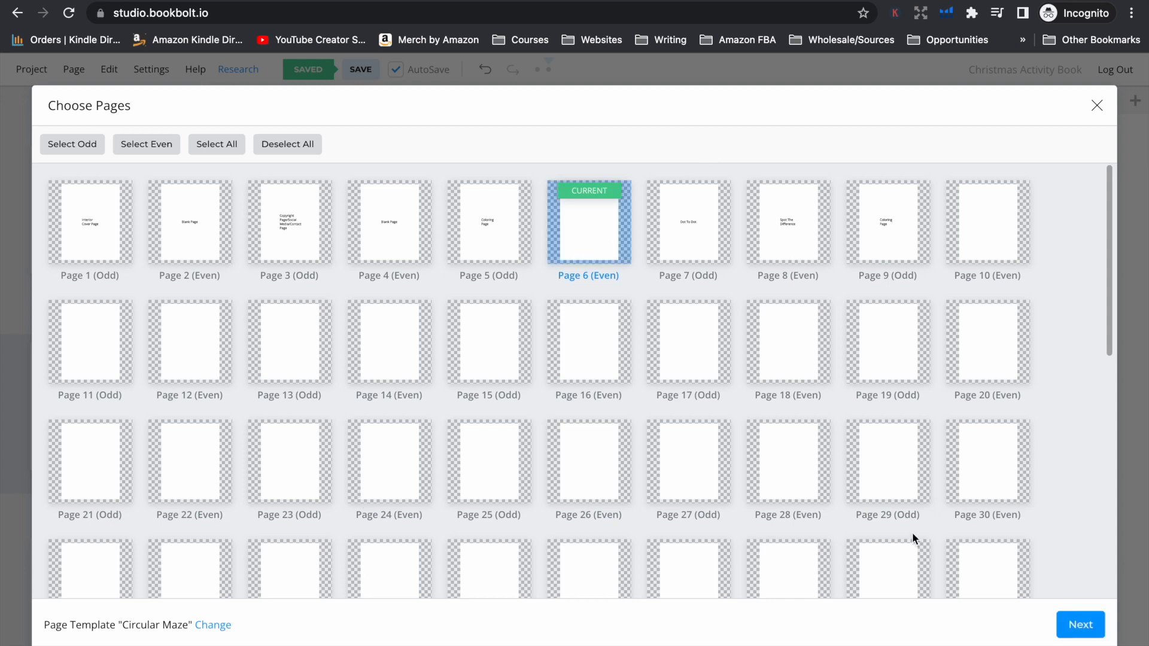
pyautogui.click(1081, 624)
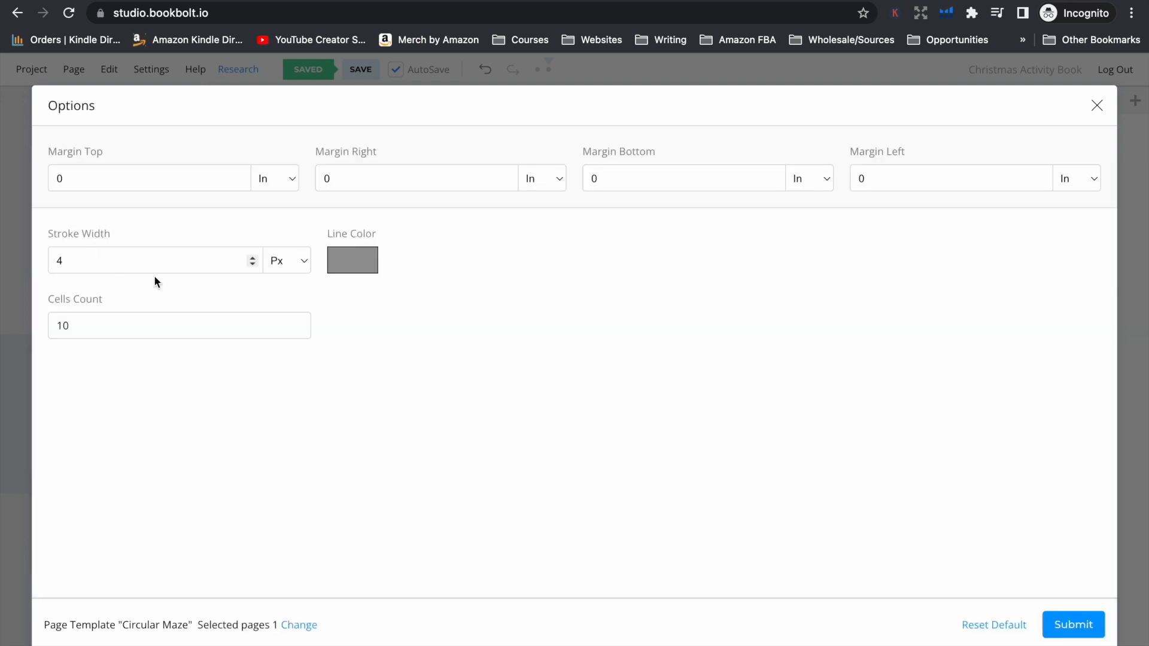
# Set the maze's stroke width to 10 px and line color to black (000000), and generate it
pyautogui.click(260, 256)
pyautogui.press('BackSpace')
pyautogui.write('10')
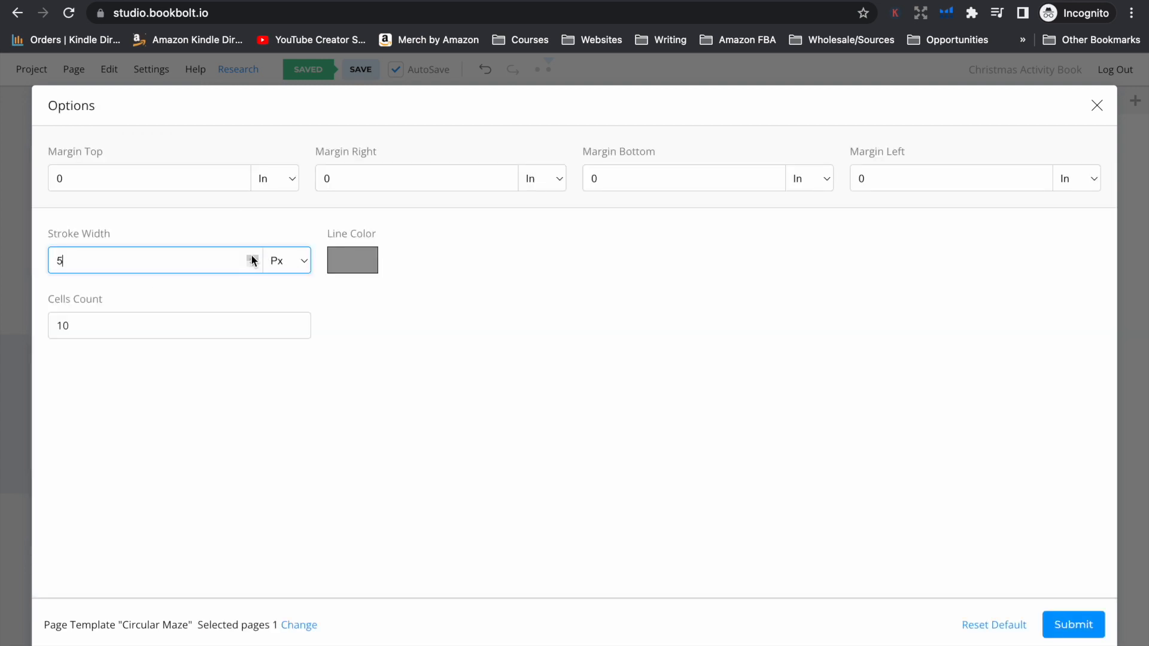
pyautogui.click(357, 271)
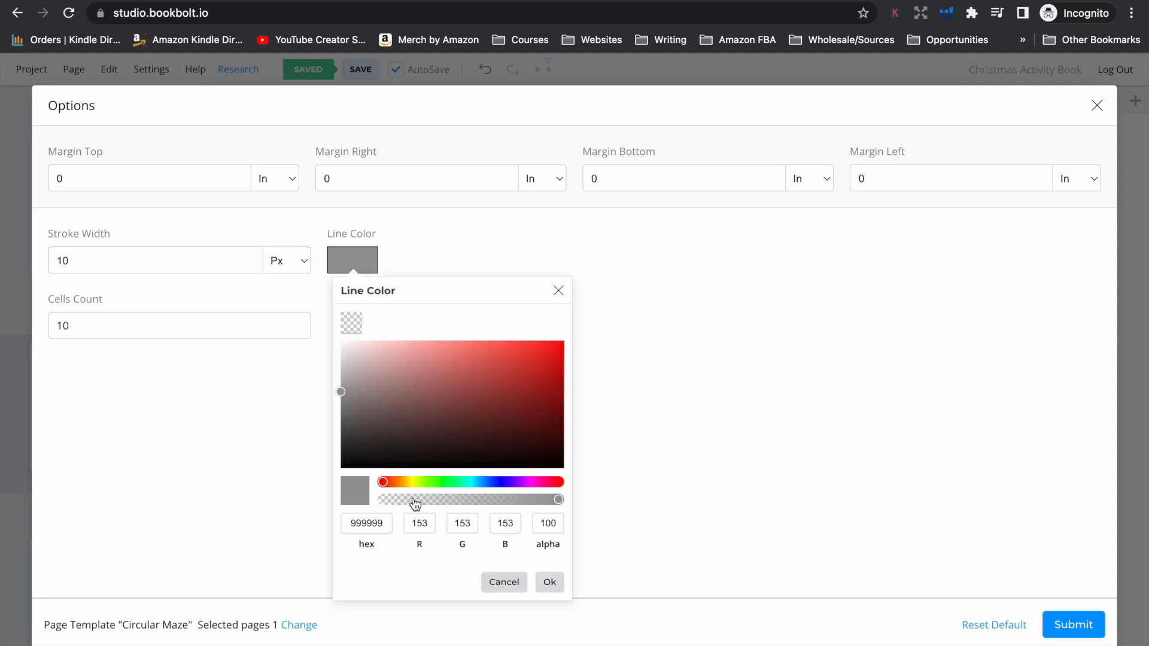
pyautogui.moveTo(338, 392); pyautogui.dragTo(338, 488)
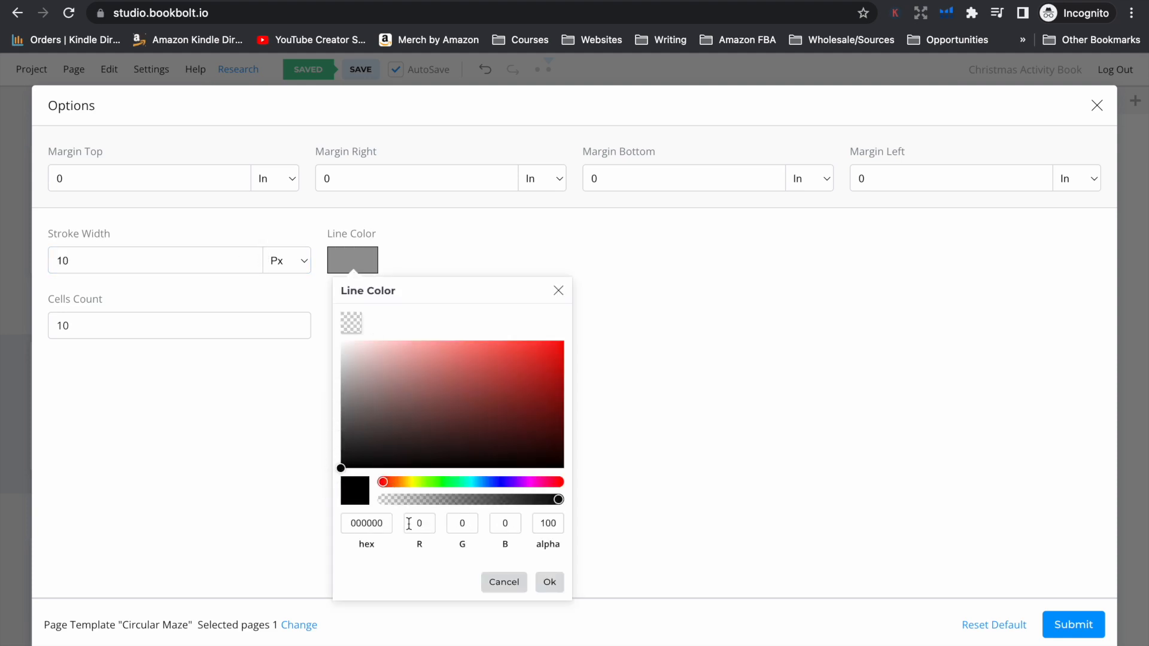
pyautogui.click(546, 580)
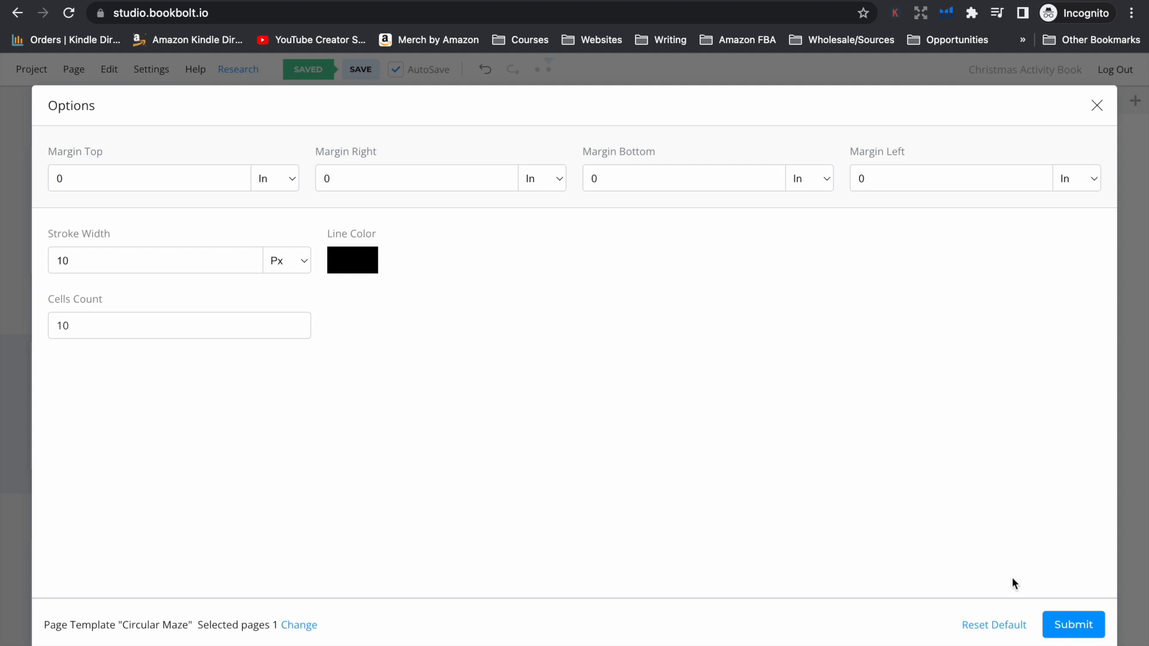
pyautogui.click(1074, 625)
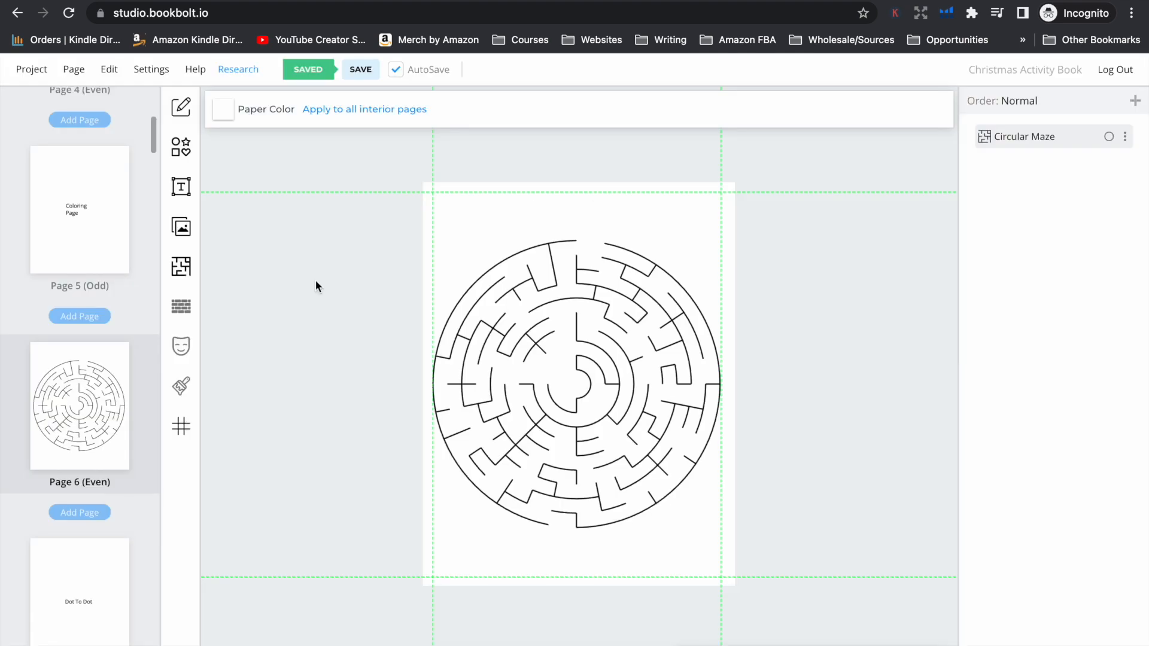
pyautogui.click(196, 276)
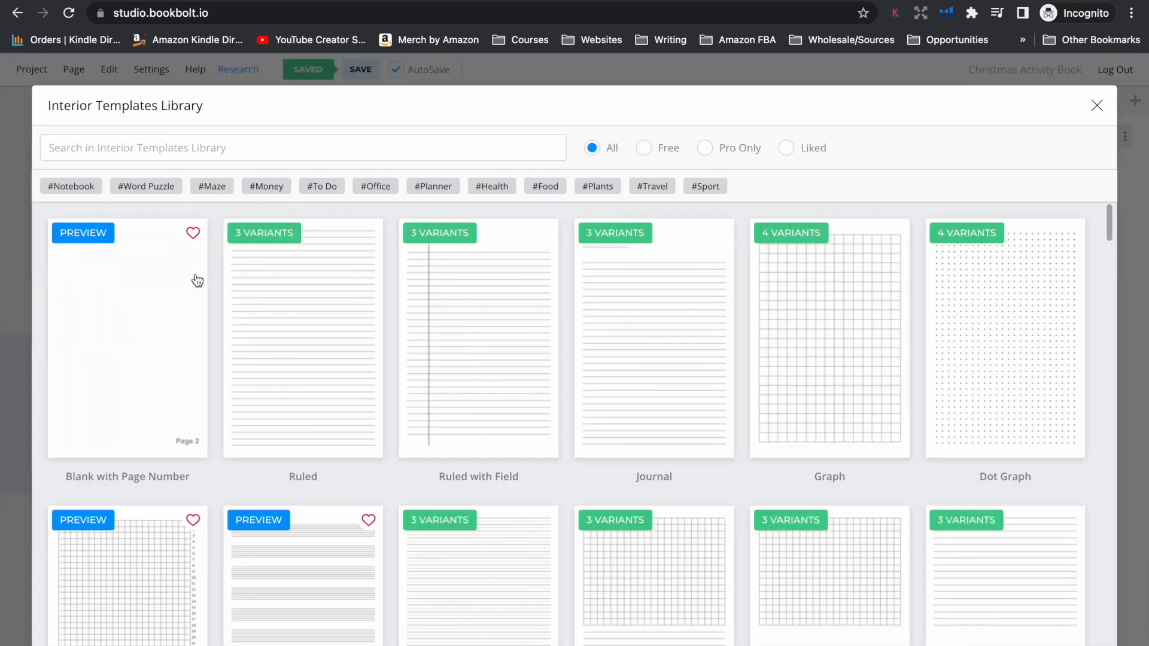
pyautogui.scroll(-20, 494, 489)
pyautogui.scroll(-1, 494, 489)
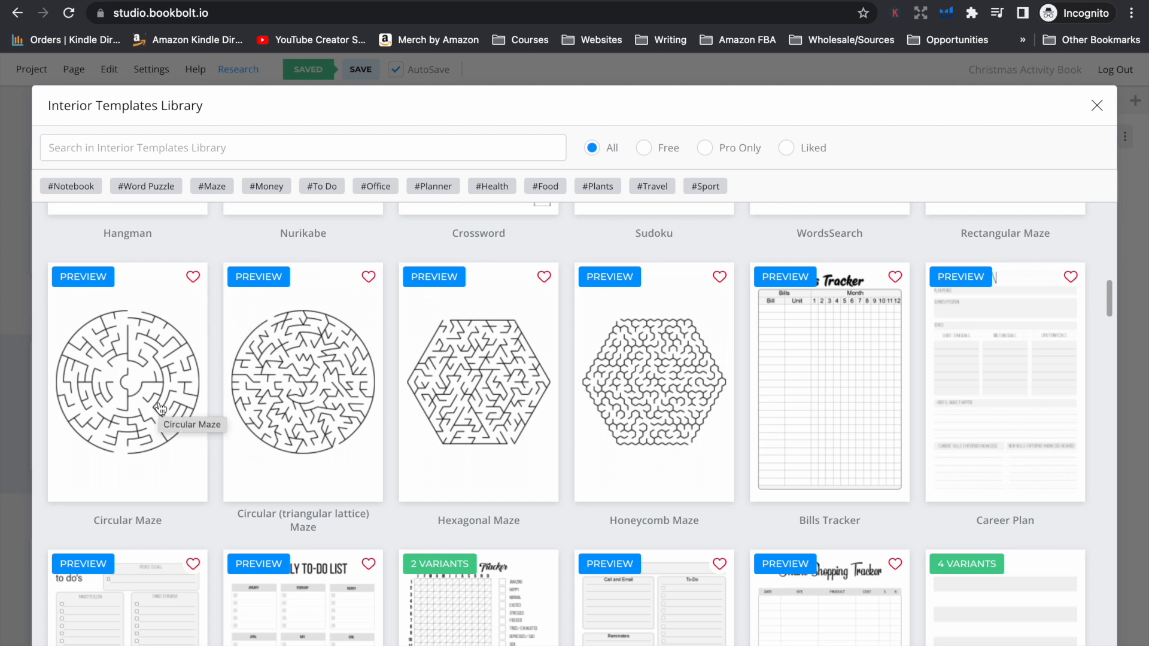
pyautogui.click(119, 379)
pyautogui.click(495, 347)
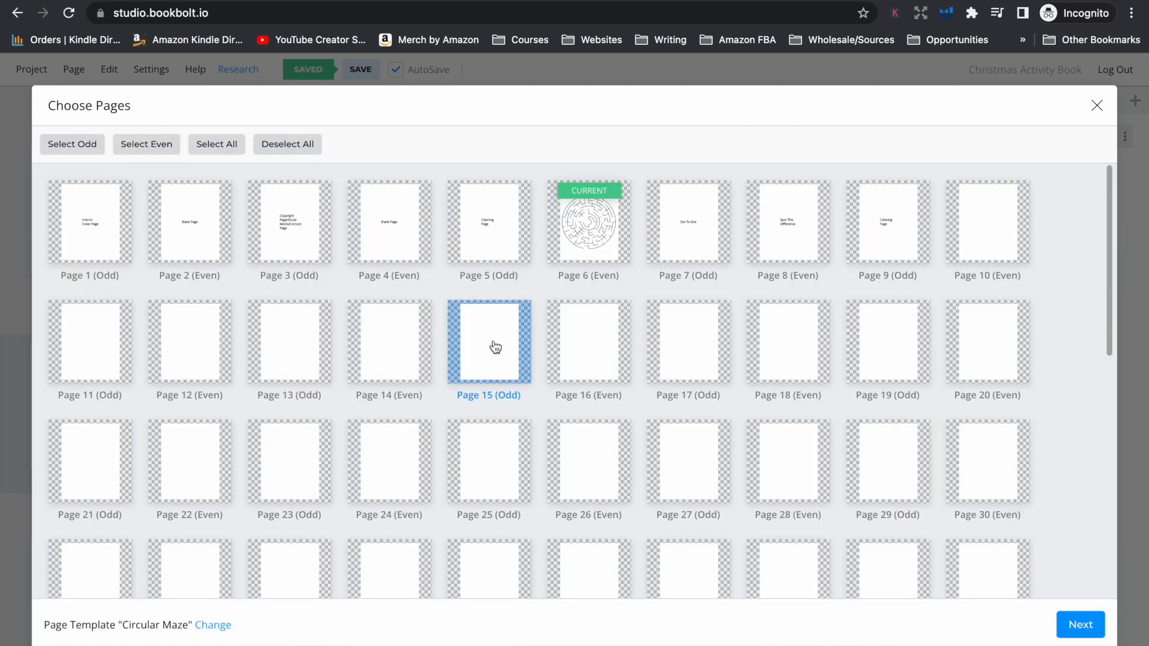
pyautogui.click(680, 363)
pyautogui.click(684, 557)
pyautogui.click(866, 481)
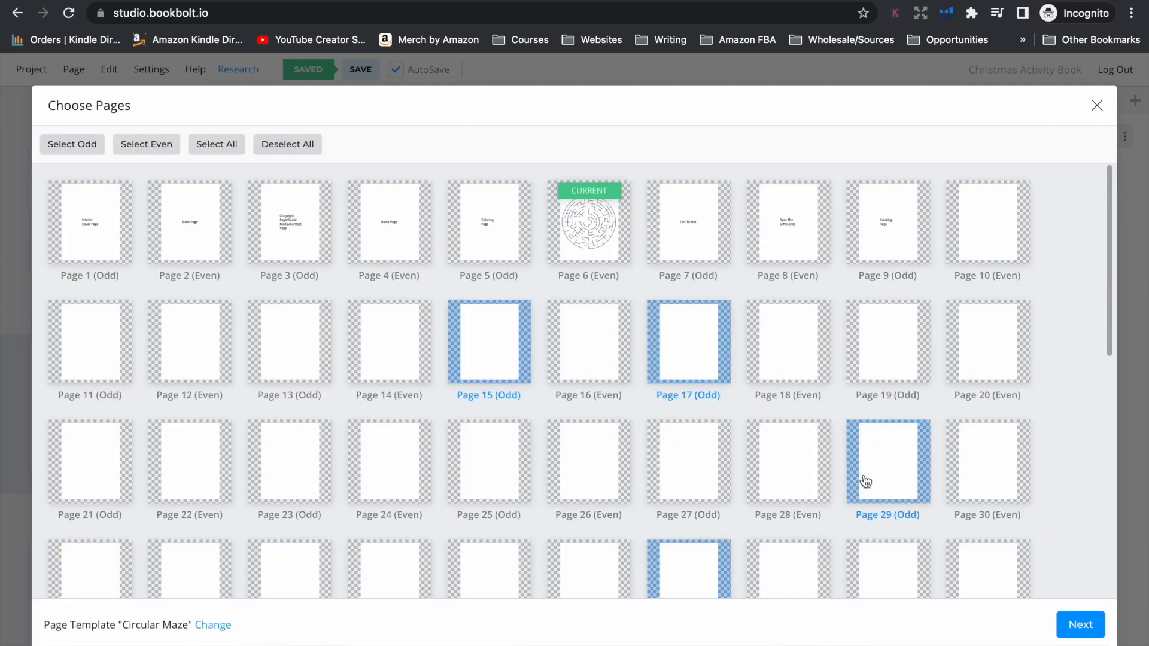
pyautogui.click(1099, 105)
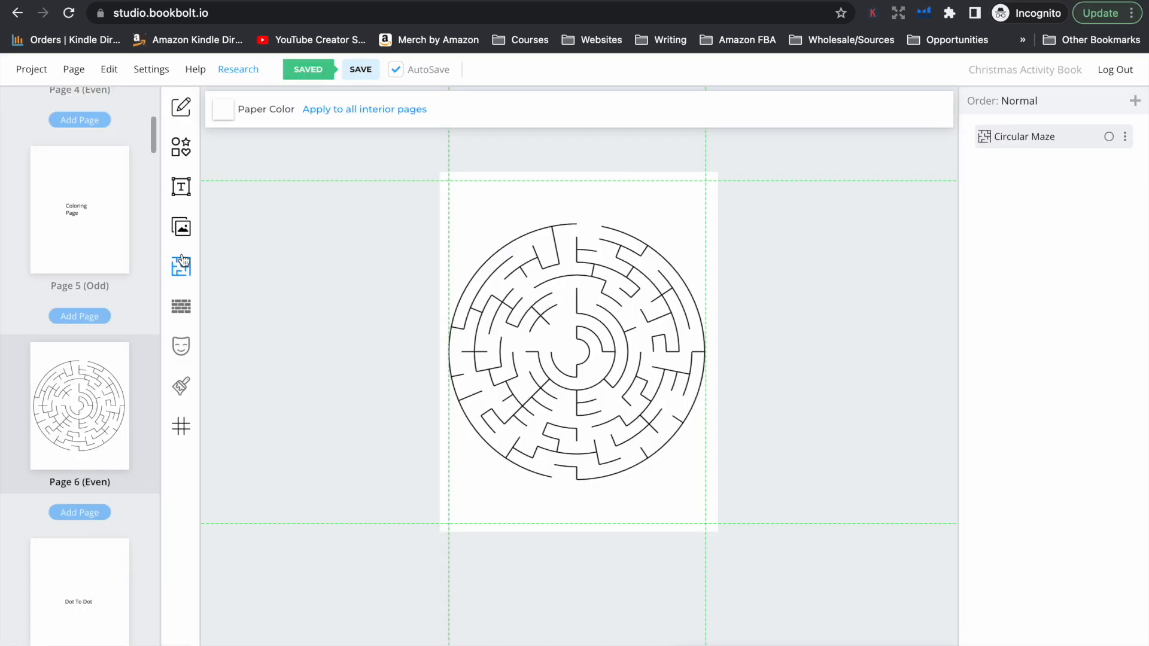
# Insert the uploaded Santa image on page 6, shrink it and place it above the maze's top entrance
pyautogui.click(181, 227)
pyautogui.click(214, 258)
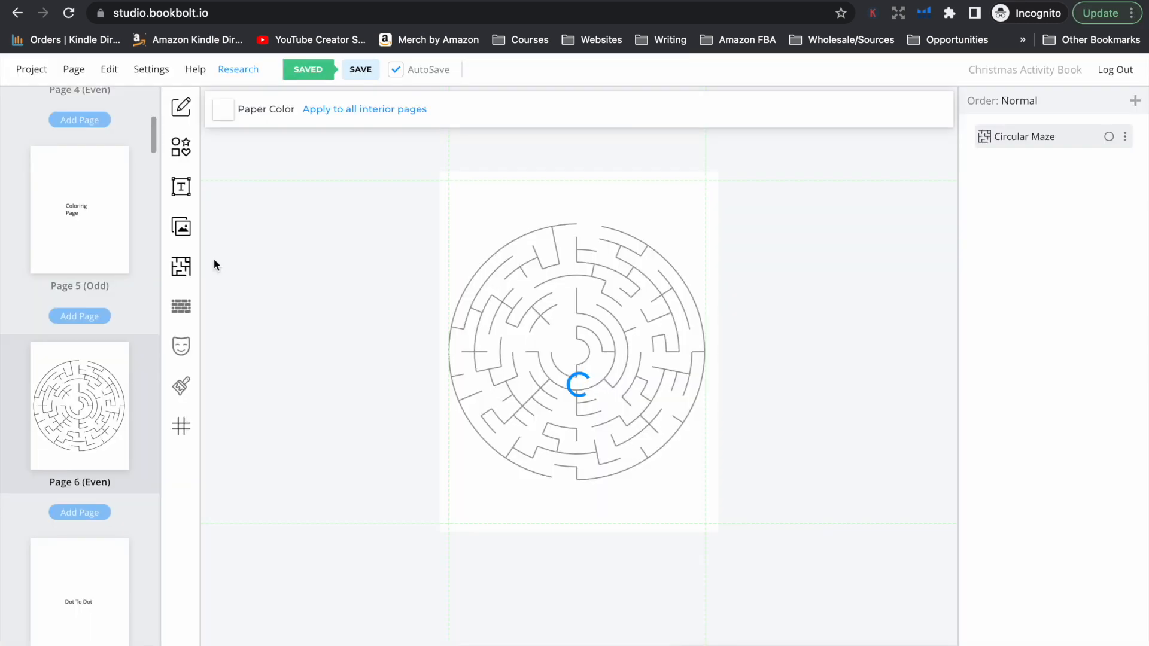
pyautogui.moveTo(536, 315); pyautogui.dragTo(559, 188)
pyautogui.moveTo(472, 113); pyautogui.dragTo(616, 205)
pyautogui.moveTo(607, 148); pyautogui.dragTo(619, 148)
pyautogui.moveTo(617, 210); pyautogui.dragTo(616, 213)
pyautogui.click(691, 236)
pyautogui.click(602, 204)
pyautogui.click(758, 236)
pyautogui.click(599, 202)
pyautogui.click(636, 238)
pyautogui.click(625, 219)
# Insert the uploaded presents image, scale it down and place it below the maze's bottom exit
pyautogui.click(185, 228)
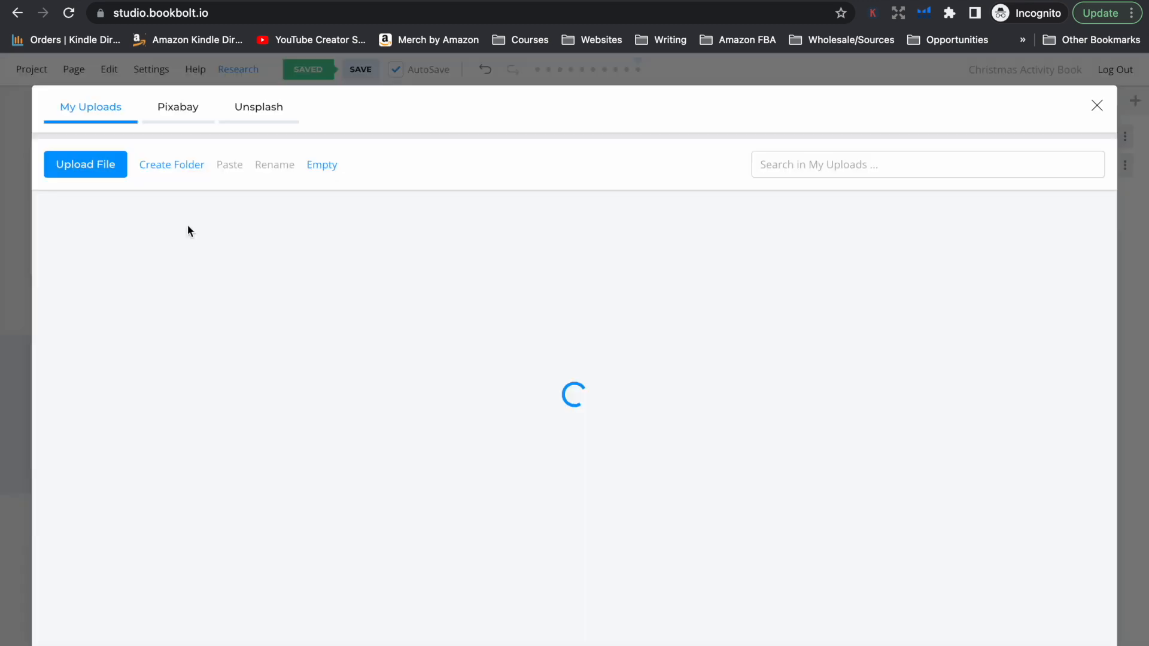
pyautogui.click(227, 263)
pyautogui.moveTo(705, 439); pyautogui.dragTo(543, 328)
pyautogui.moveTo(506, 300); pyautogui.dragTo(554, 489)
pyautogui.moveTo(499, 454); pyautogui.dragTo(521, 468)
pyautogui.moveTo(555, 495); pyautogui.dragTo(541, 494)
pyautogui.click(633, 496)
# Insert the uploaded "HO HO HO" image, shrink and tilt it, and place it in the page's lower-right corner
pyautogui.click(181, 228)
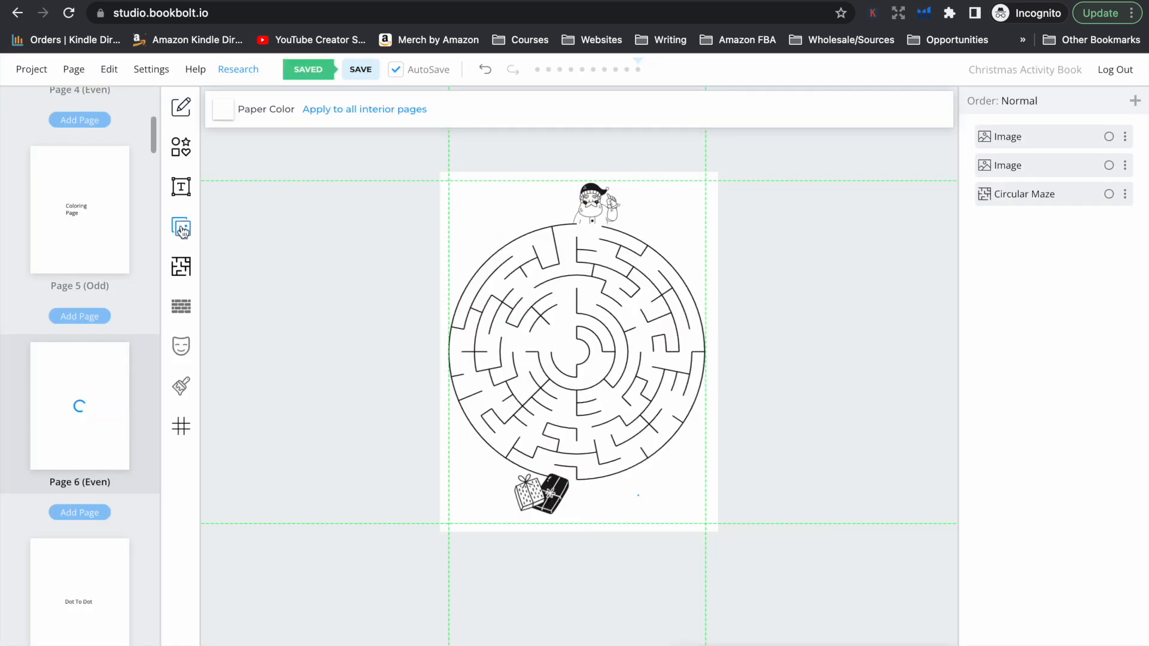
pyautogui.click(182, 228)
pyautogui.click(300, 263)
pyautogui.moveTo(451, 182); pyautogui.dragTo(613, 399)
pyautogui.moveTo(661, 461); pyautogui.dragTo(674, 443)
pyautogui.moveTo(719, 381); pyautogui.dragTo(692, 417)
pyautogui.moveTo(659, 464); pyautogui.dragTo(683, 459)
pyautogui.moveTo(683, 381); pyautogui.dragTo(703, 383)
pyautogui.moveTo(685, 454); pyautogui.dragTo(672, 463)
pyautogui.click(693, 356)
# Add multiline text reading "Help Santa Find The Presents!" in the upper-left corner of the maze page
pyautogui.click(180, 186)
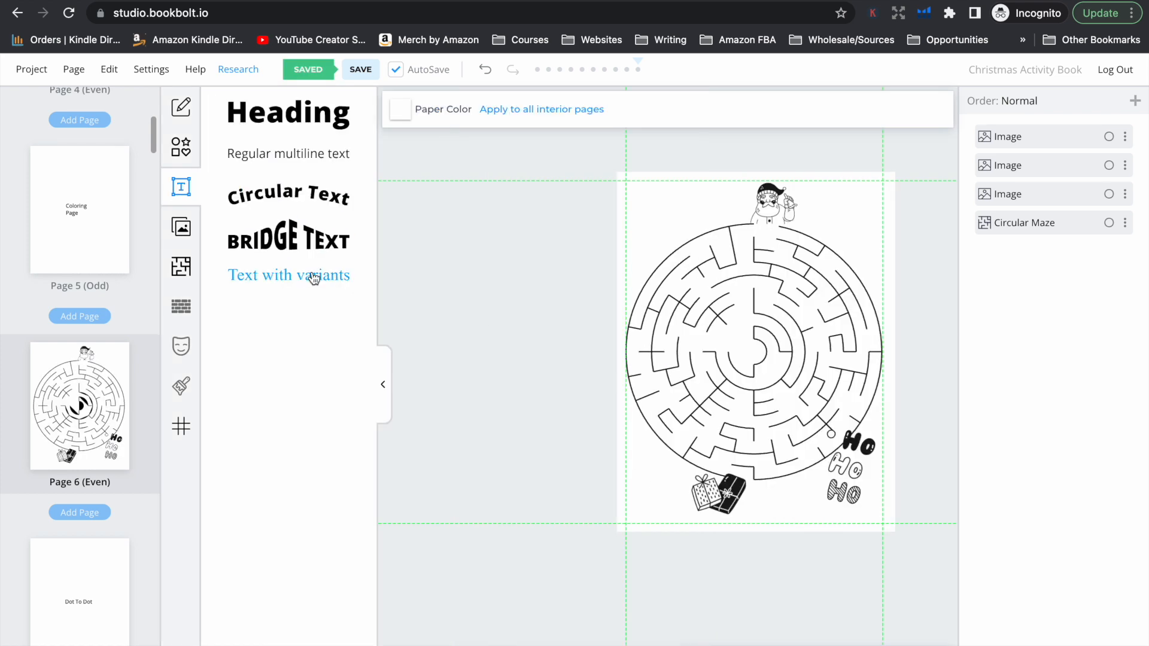
pyautogui.click(288, 154)
pyautogui.press('super+a')
pyautogui.write('Help Santa Find The Presents!')
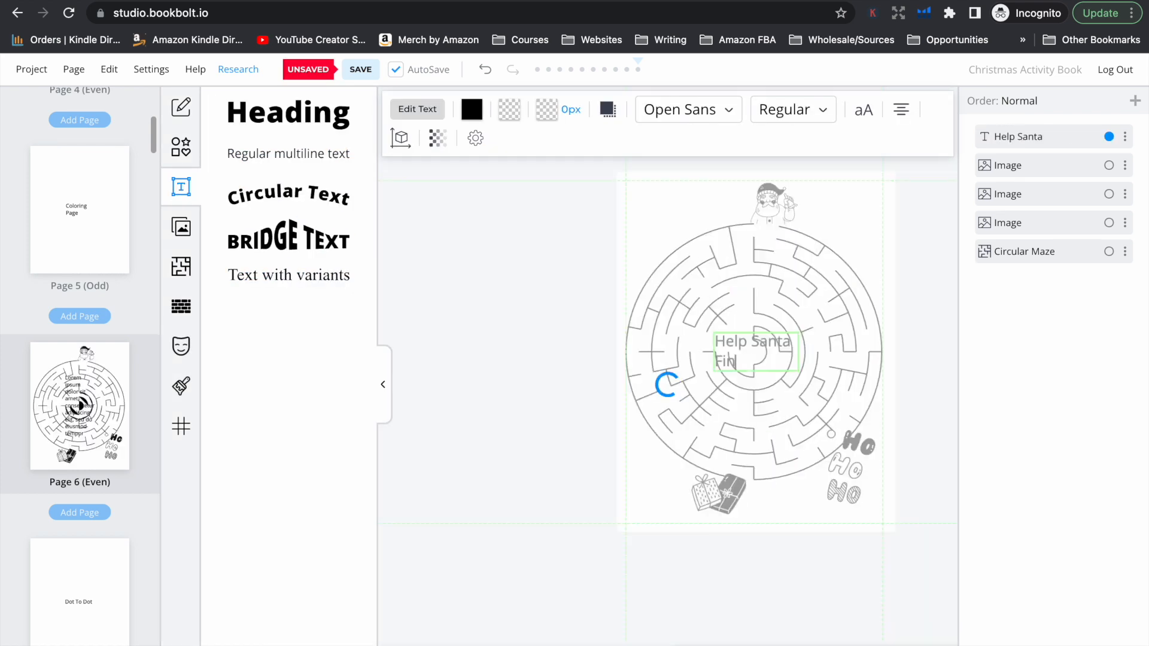
pyautogui.moveTo(801, 381); pyautogui.dragTo(654, 213)
# Change the maze title's font to Barriecito
pyautogui.click(726, 109)
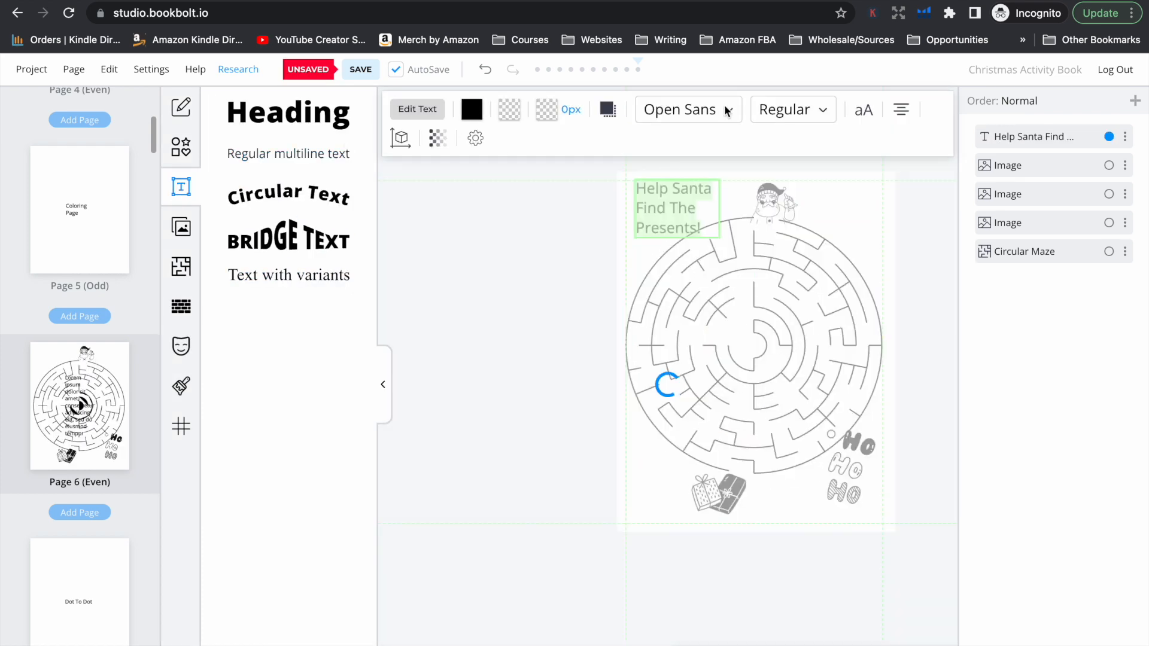
pyautogui.scroll(-5, 742, 345)
pyautogui.scroll(-10, 742, 345)
pyautogui.click(742, 346)
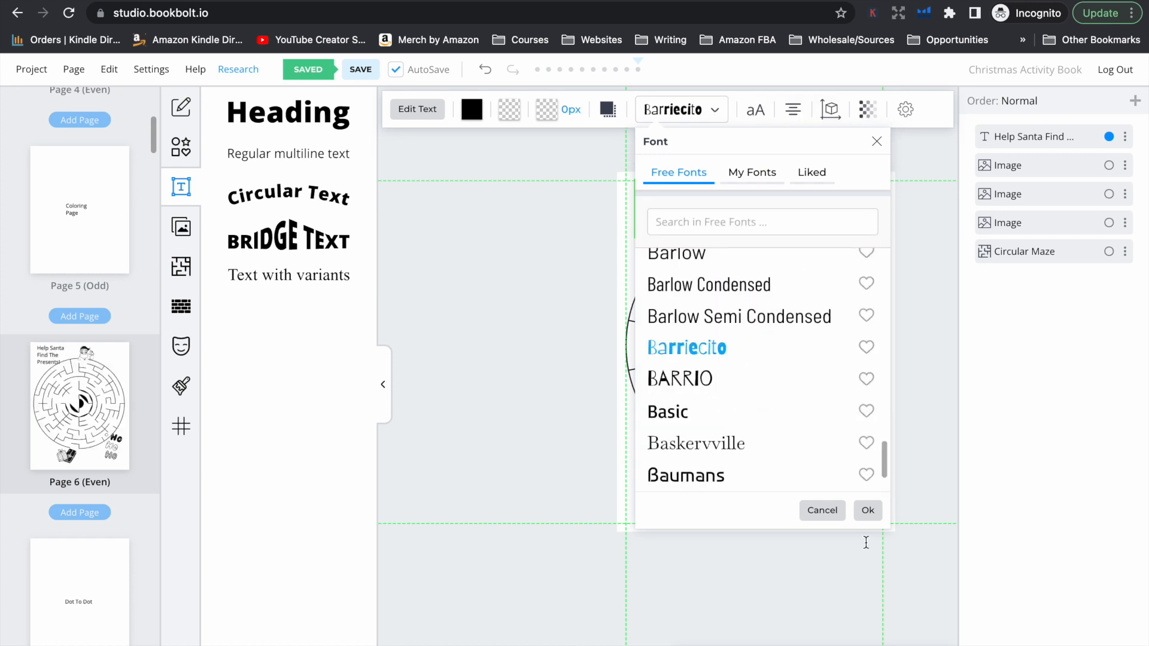
pyautogui.click(868, 510)
# Widen the title's text box so it wraps onto two lines, and fit it between the page margin and Santa
pyautogui.click(721, 207)
pyautogui.click(696, 215)
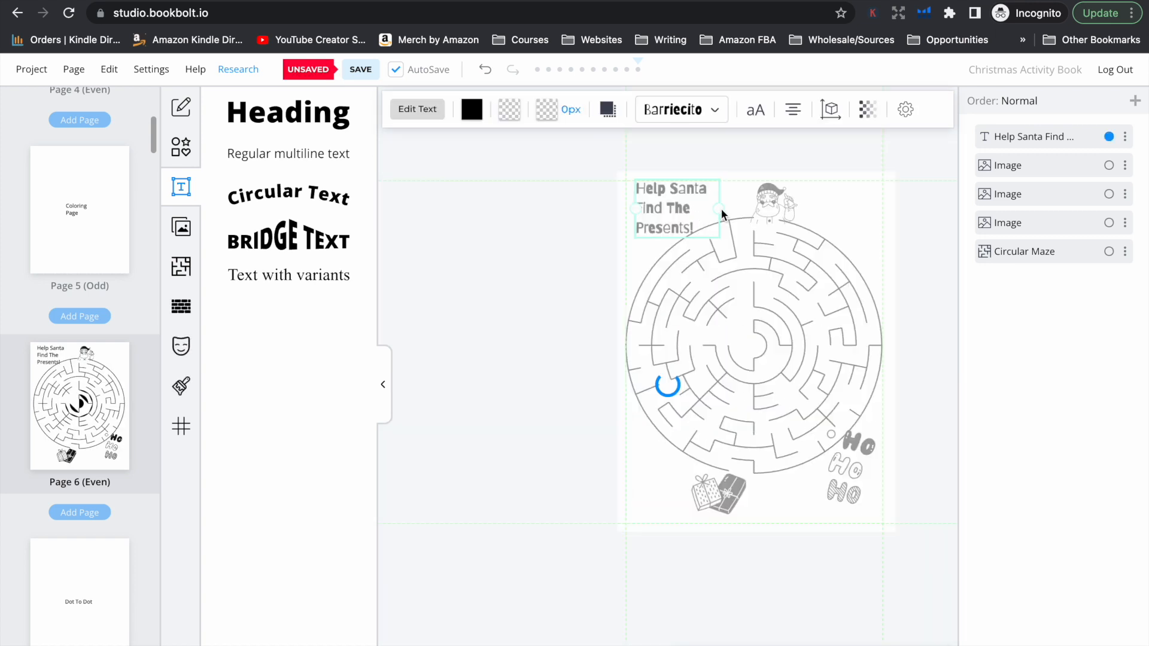
pyautogui.moveTo(721, 209); pyautogui.dragTo(757, 199)
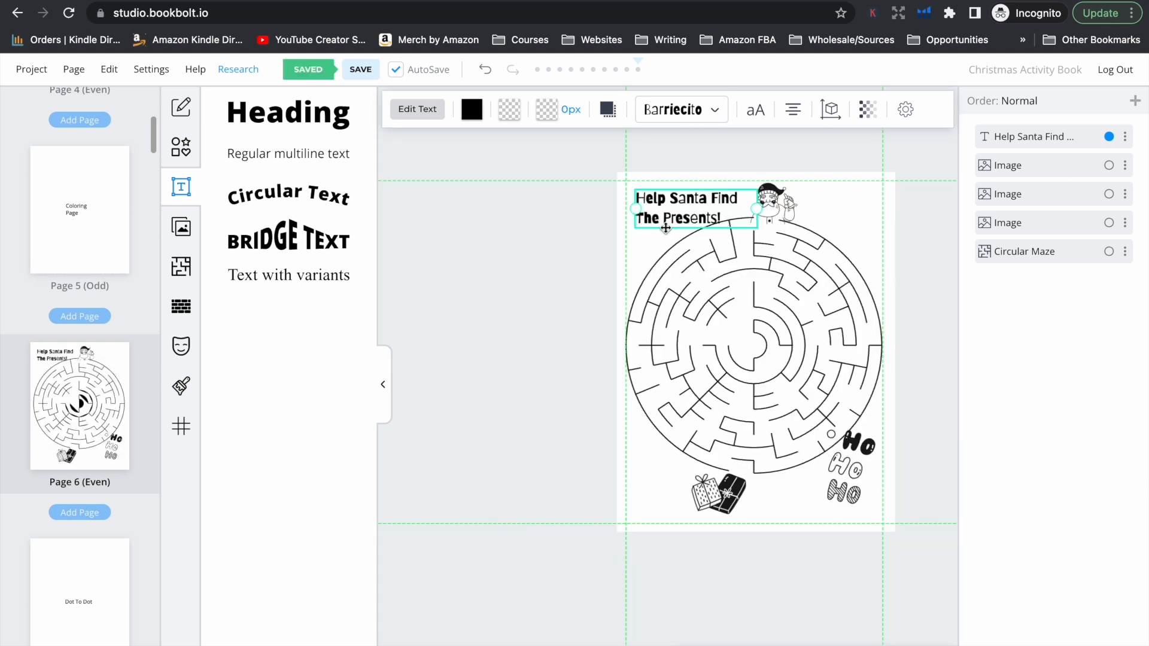
pyautogui.moveTo(666, 226); pyautogui.dragTo(667, 219)
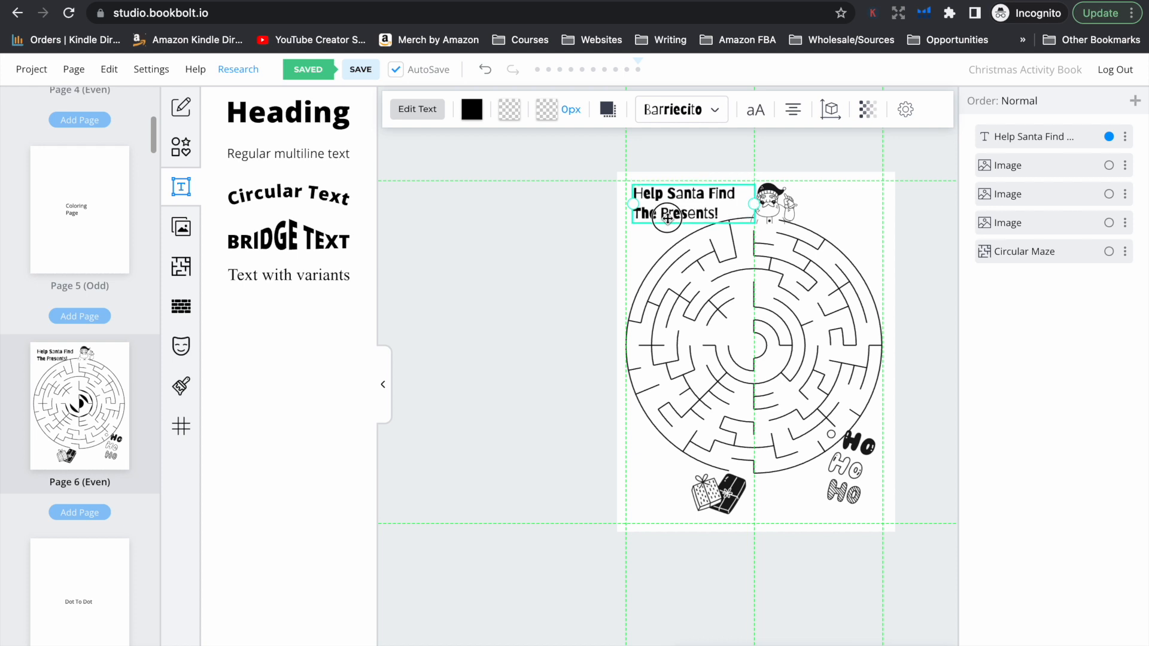
pyautogui.click(824, 205)
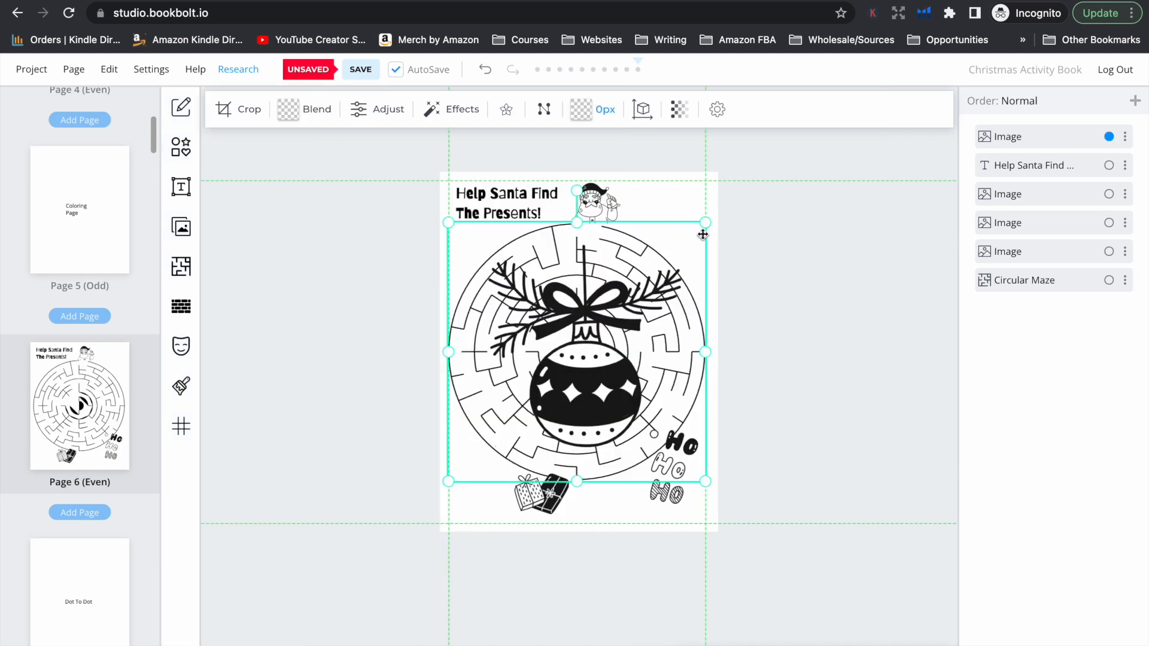
# Shrink the Christmas ornament image and place it in the page's upper-right corner beside Santa
pyautogui.moveTo(612, 341); pyautogui.dragTo(742, 243)
pyautogui.moveTo(834, 383); pyautogui.dragTo(685, 253)
pyautogui.moveTo(648, 242); pyautogui.dragTo(688, 246)
pyautogui.moveTo(724, 169); pyautogui.dragTo(721, 178)
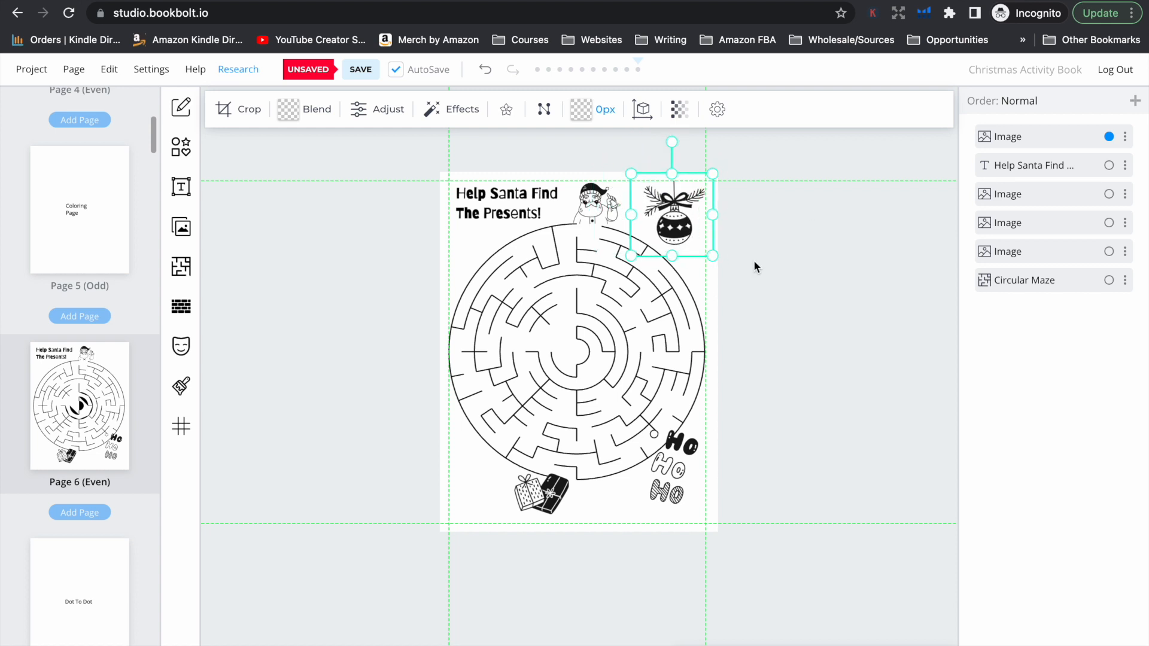
pyautogui.click(736, 268)
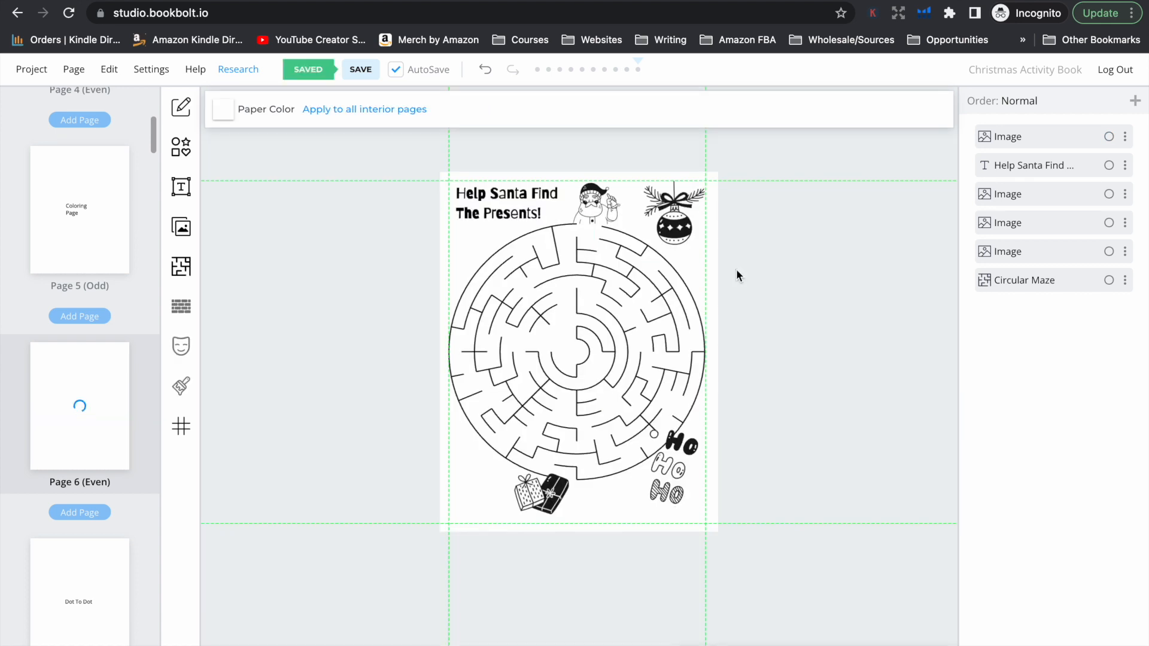
# Slightly enlarge the "Ho Ho Ho" image and the presents image below the maze
pyautogui.click(671, 450)
pyautogui.moveTo(627, 501); pyautogui.dragTo(616, 511)
pyautogui.click(720, 510)
pyautogui.click(666, 455)
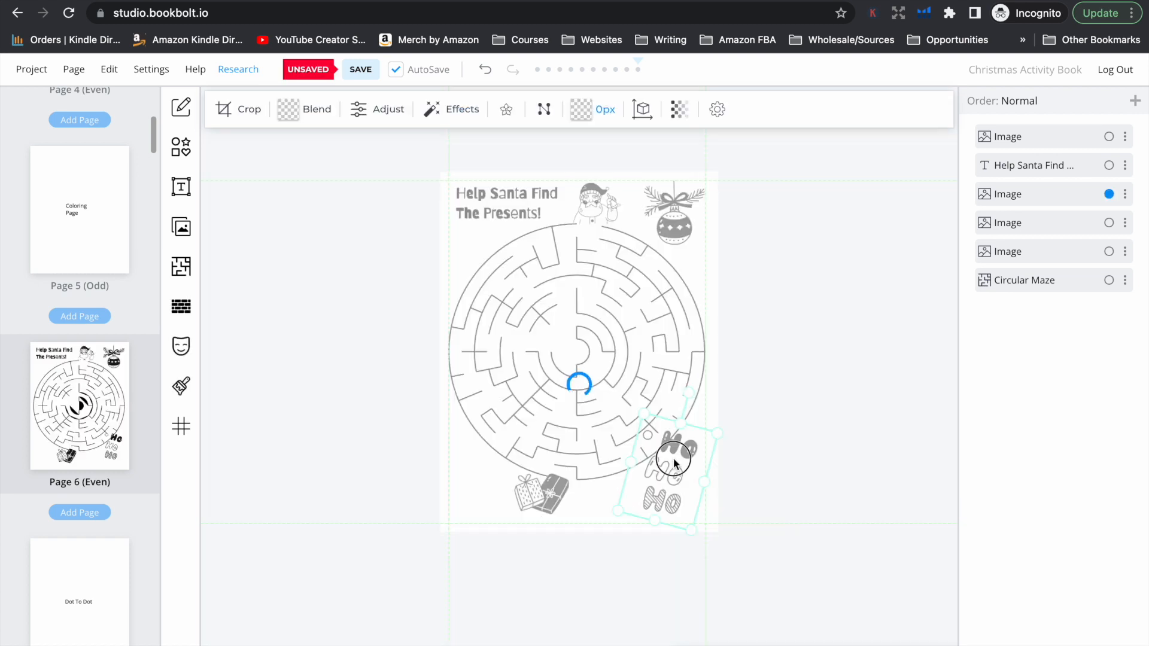
pyautogui.click(548, 497)
pyautogui.moveTo(505, 517); pyautogui.dragTo(486, 523)
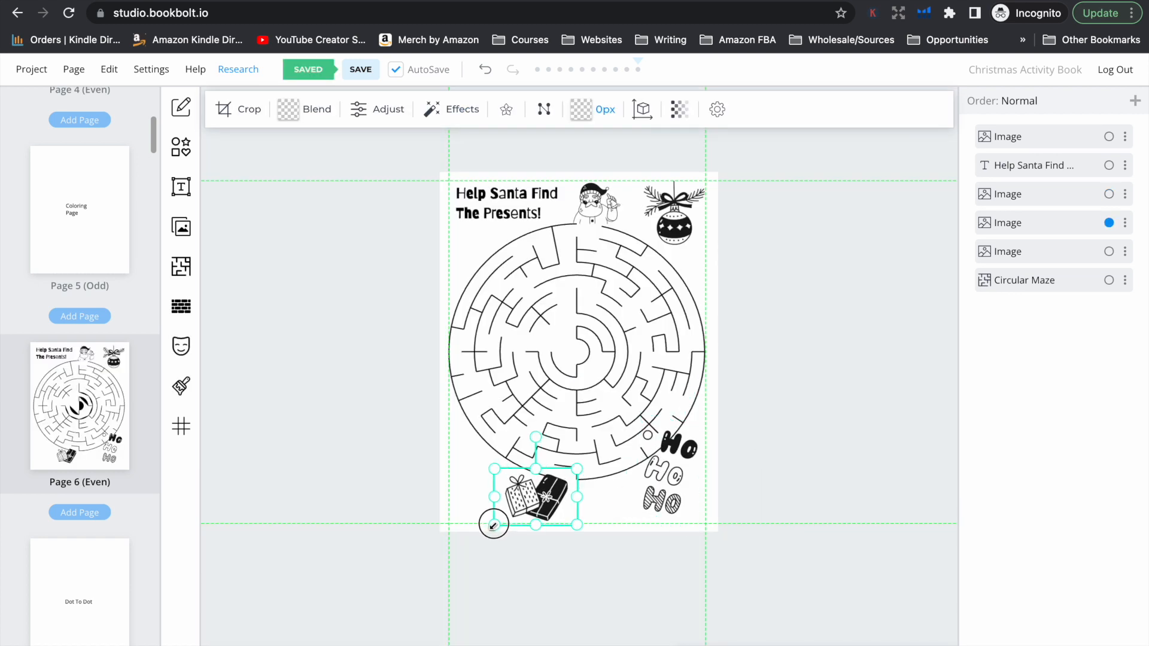
pyautogui.click(718, 500)
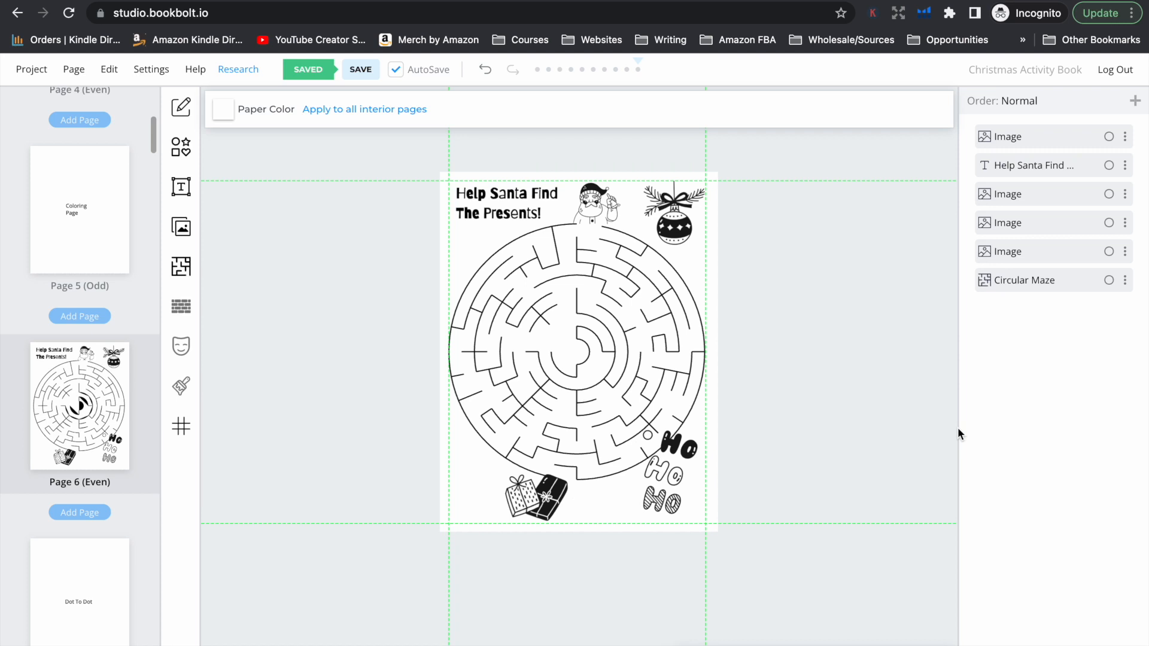
# Replace "Help Santa Find" in the maze title with "GET SANTA TO"
pyautogui.doubleClick(527, 196)
pyautogui.moveTo(566, 194); pyautogui.dragTo(458, 193)
pyautogui.write('GET')
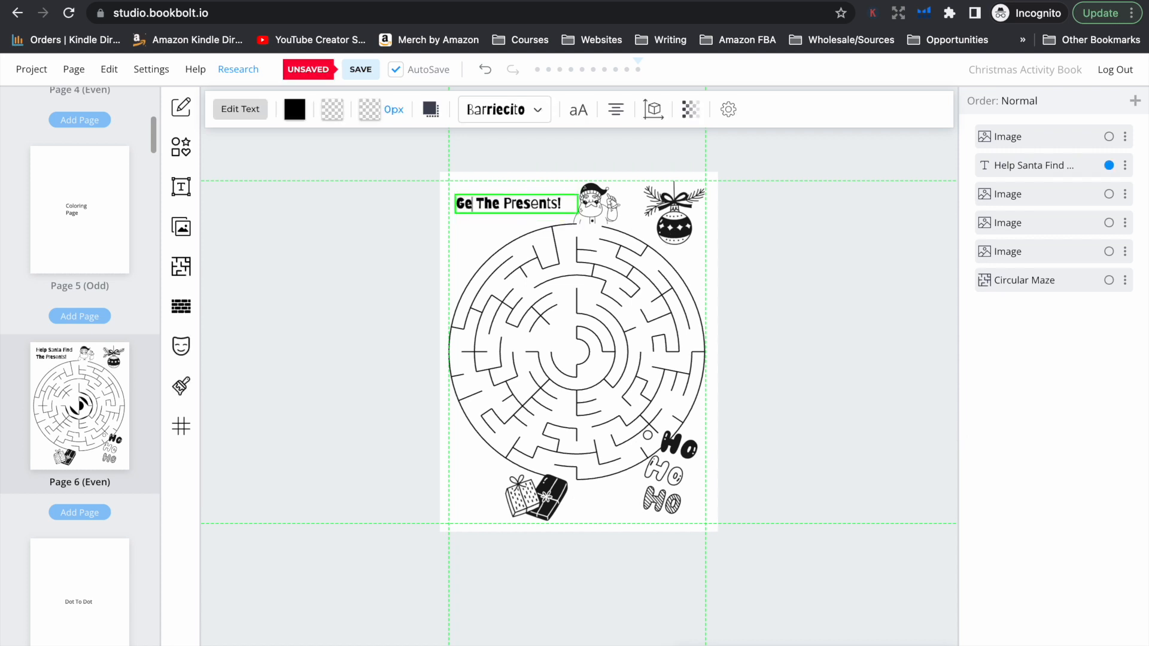
pyautogui.write(' SANTA')
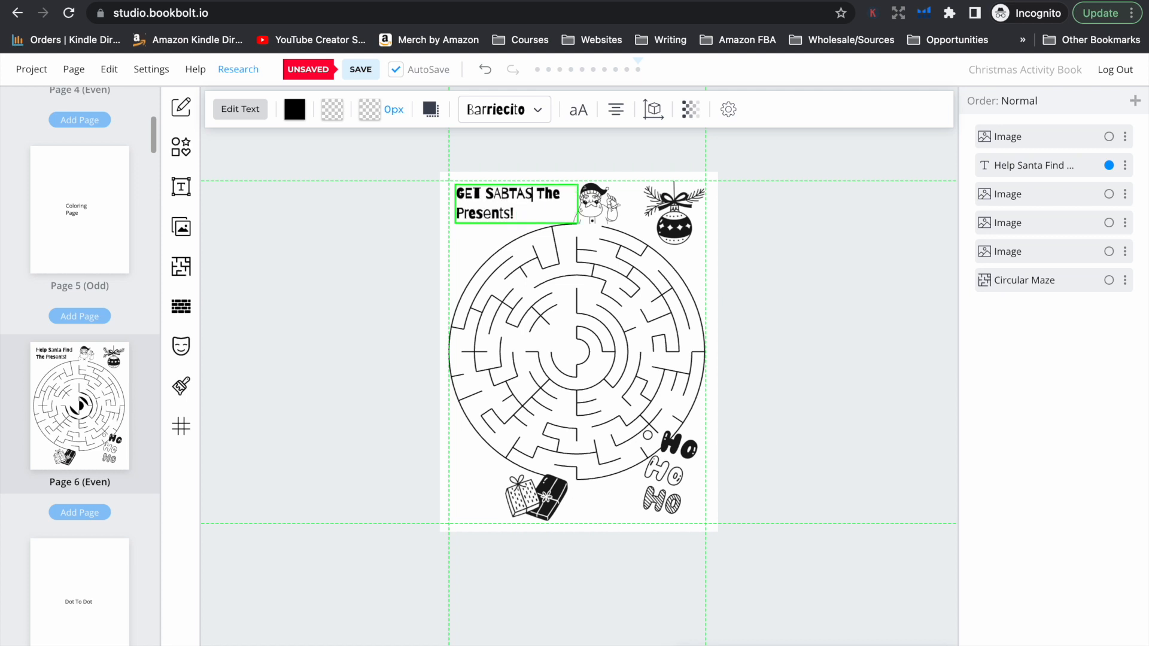
pyautogui.write(' TO')
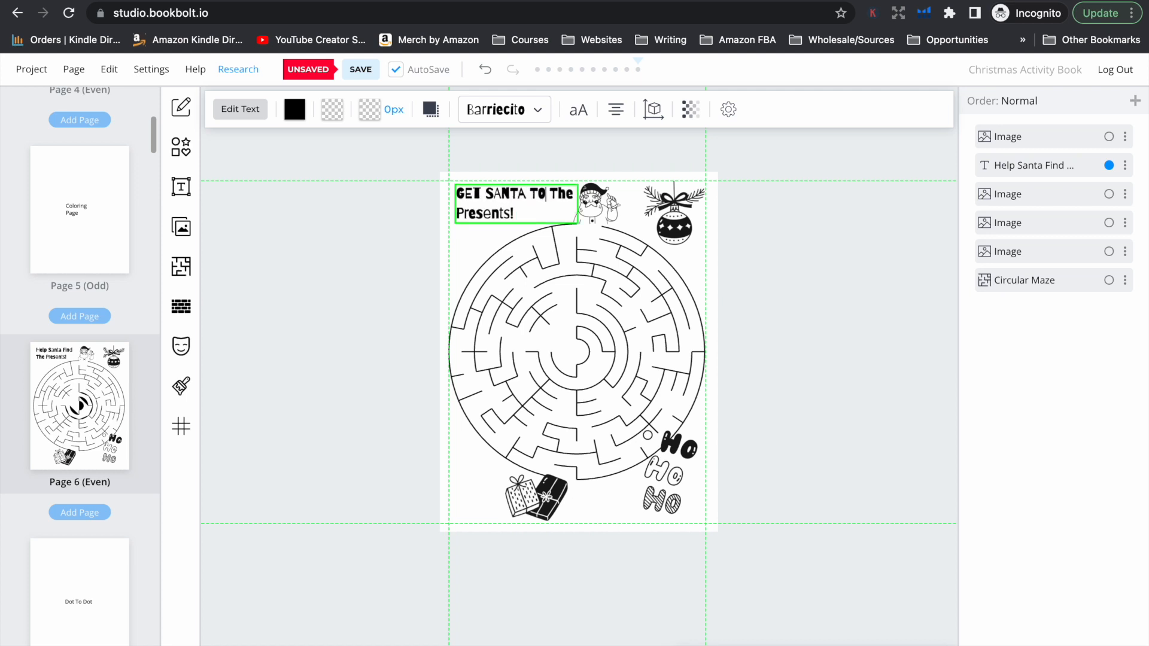
# Retype the rest of the maze title in capitals as "THE PRESENTS!"
pyautogui.press('Right')
pyautogui.press('Right')
pyautogui.press('Right')
pyautogui.press('Right')
pyautogui.press('BackSpace')
pyautogui.press('BackSpace')
pyautogui.write('HE')
pyautogui.press('Down')
pyautogui.press('BackSpace')
pyautogui.press('BackSpace')
pyautogui.press('BackSpace')
pyautogui.press('BackSpace')
pyautogui.press('BackSpace')
pyautogui.press('BackSpace')
pyautogui.press('BackSpace')
pyautogui.press('BackSpace')
pyautogui.write('RESENT')
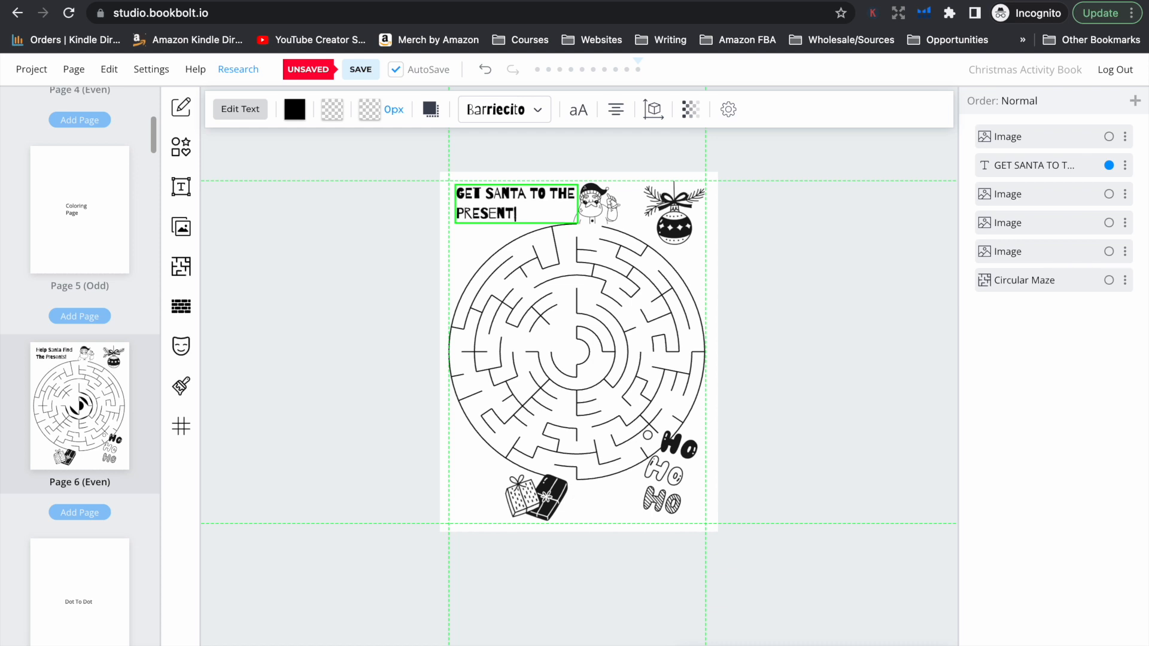
pyautogui.write('S!')
pyautogui.click(751, 249)
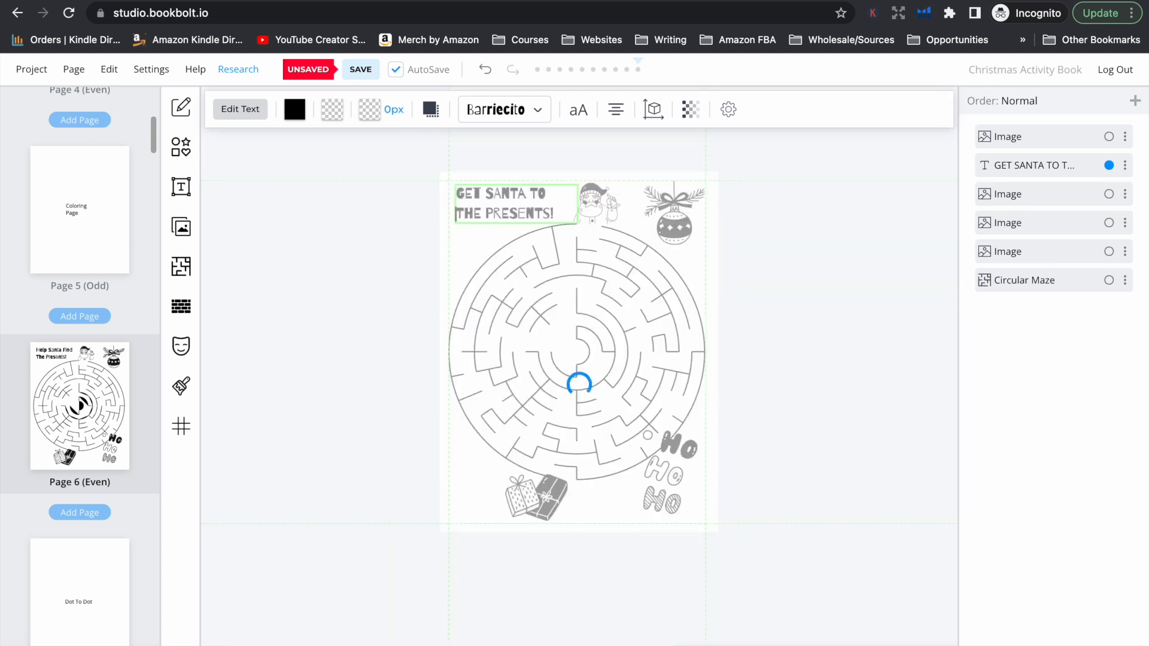
pyautogui.click(507, 200)
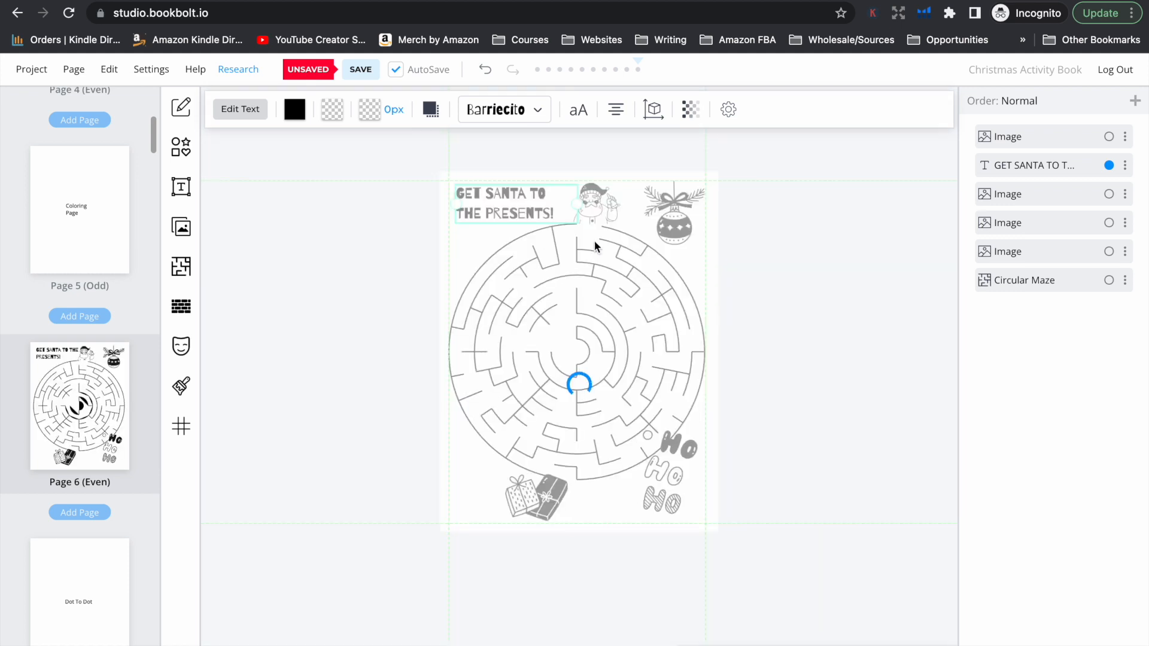
pyautogui.click(779, 302)
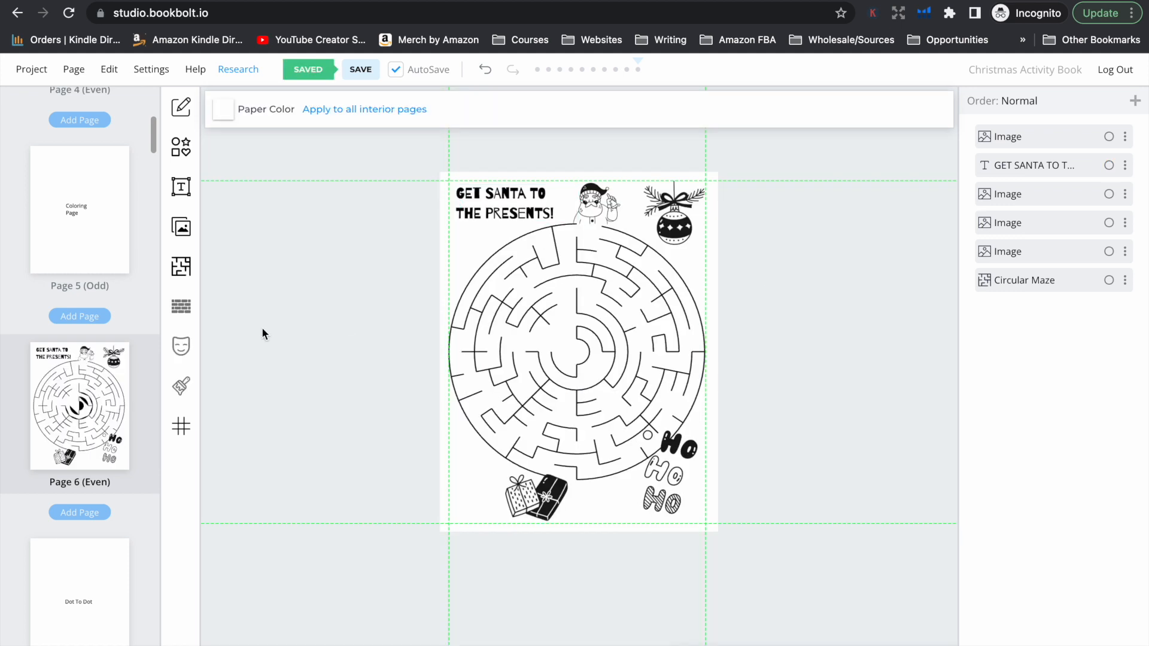
# Show the available text styles and open the coloring page on Page 5 (Odd)
pyautogui.click(181, 187)
pyautogui.scroll(5, 95, 241)
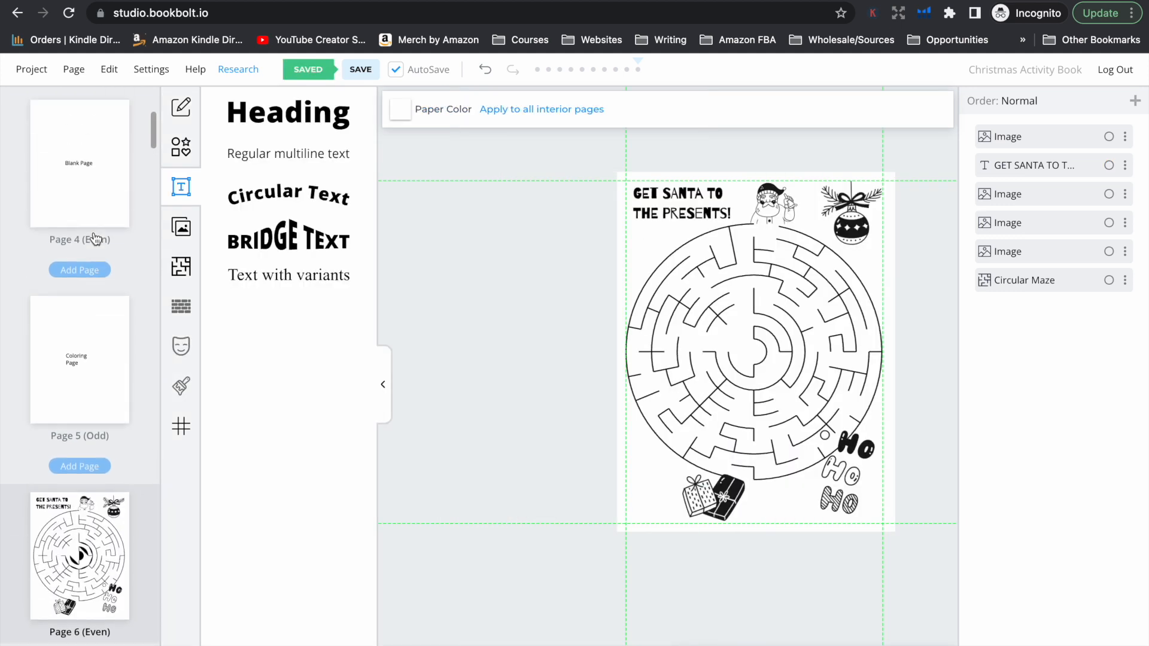
pyautogui.scroll(-3, 96, 240)
pyautogui.scroll(-1, 95, 240)
pyautogui.click(95, 239)
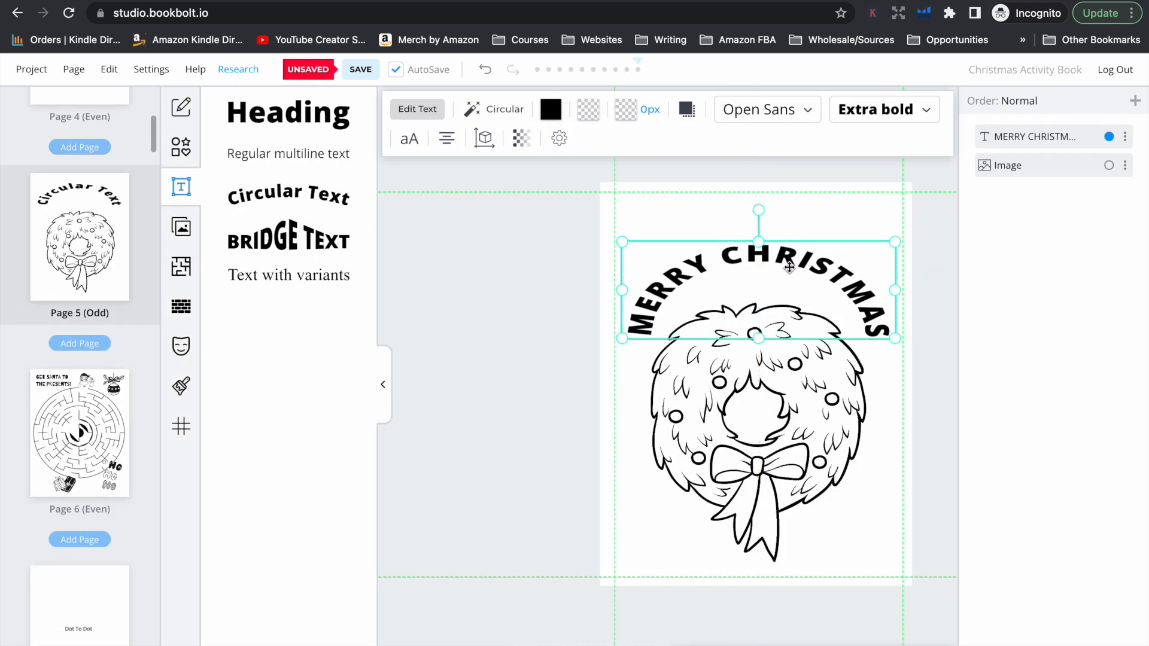
# Change the font of the curved "MERRY CHRISTMAS" text to Cherry Bomb
pyautogui.click(817, 114)
pyautogui.scroll(-4, 817, 356)
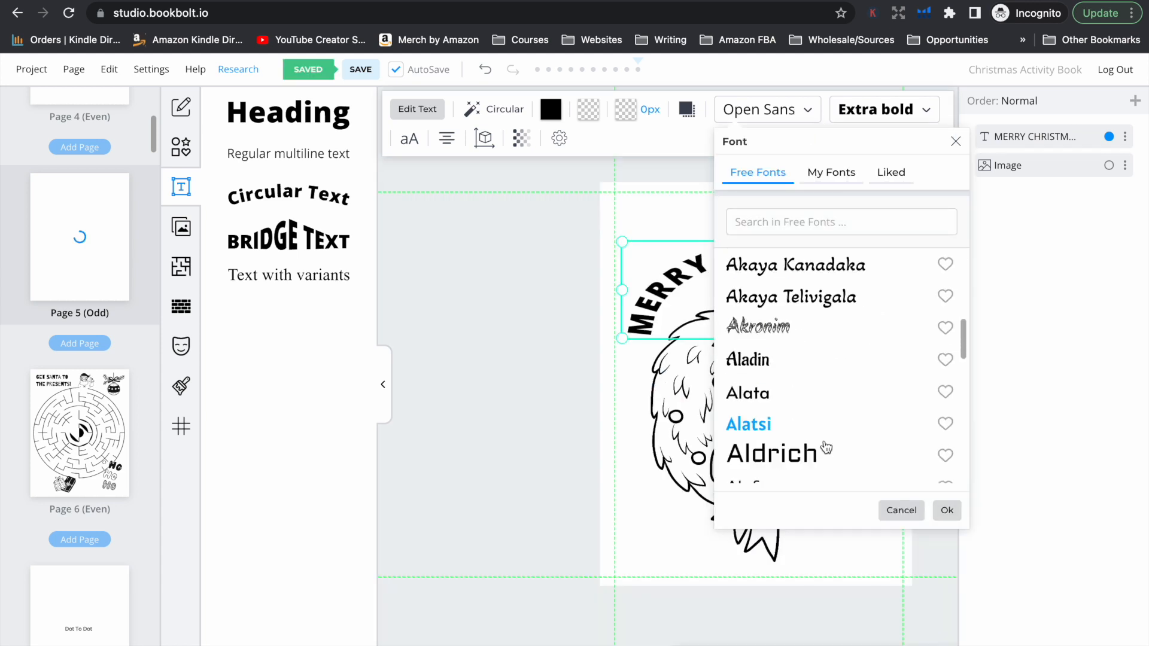
pyautogui.scroll(-15, 826, 446)
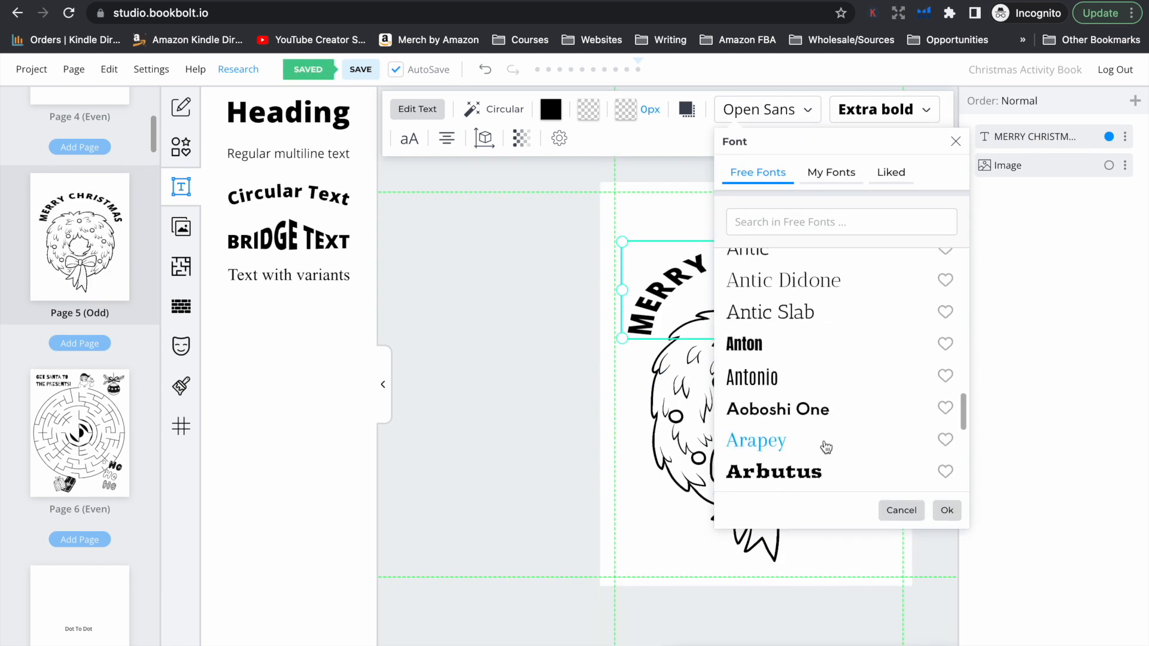
pyautogui.scroll(-15, 826, 448)
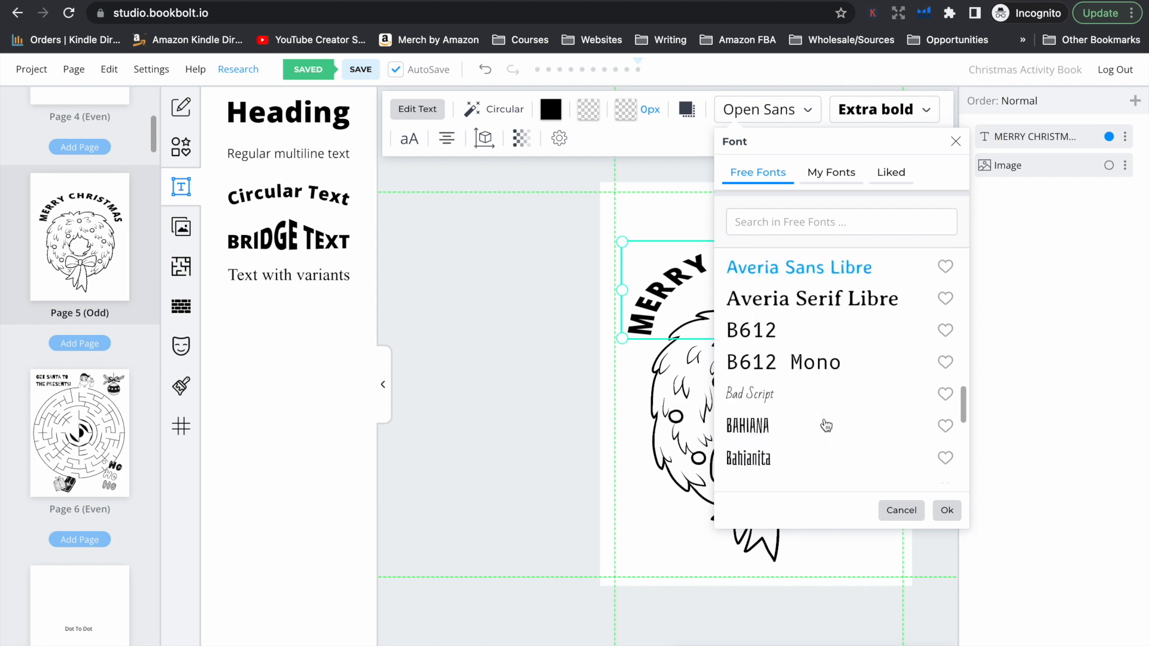
pyautogui.scroll(-10, 827, 415)
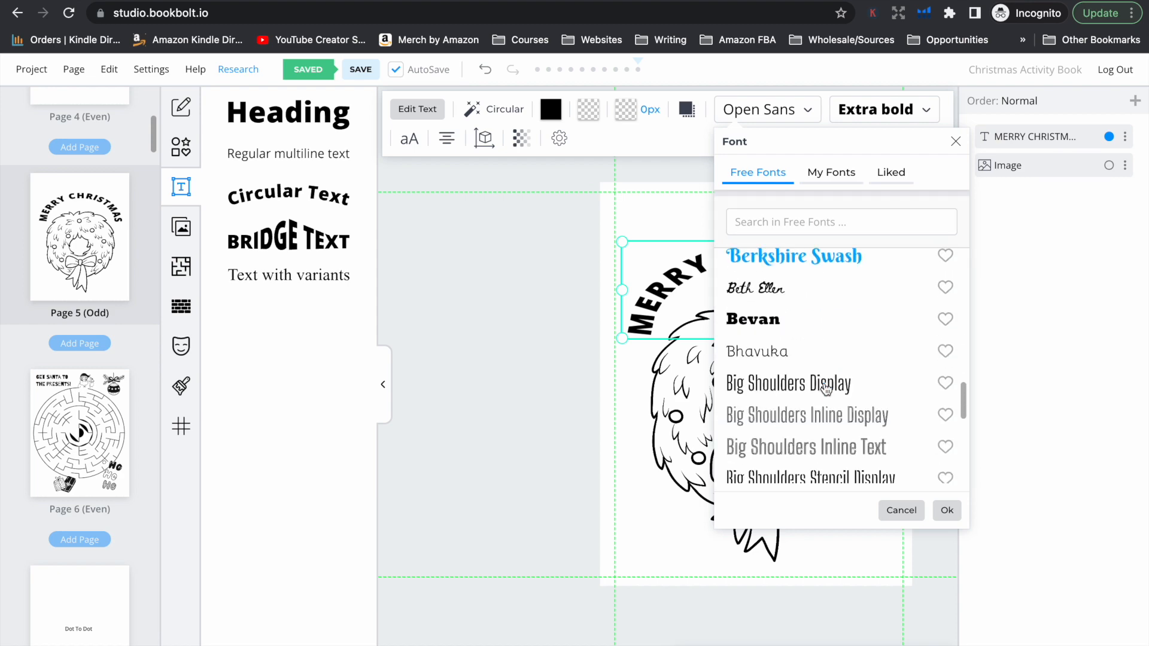
pyautogui.scroll(-15, 827, 385)
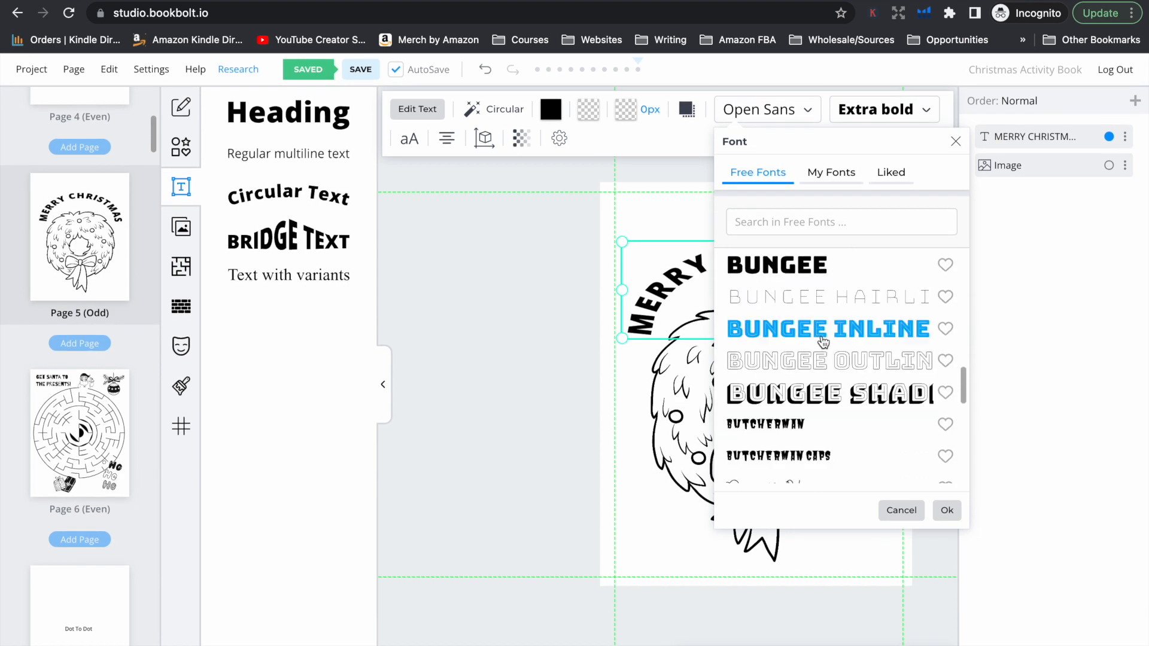
pyautogui.click(835, 426)
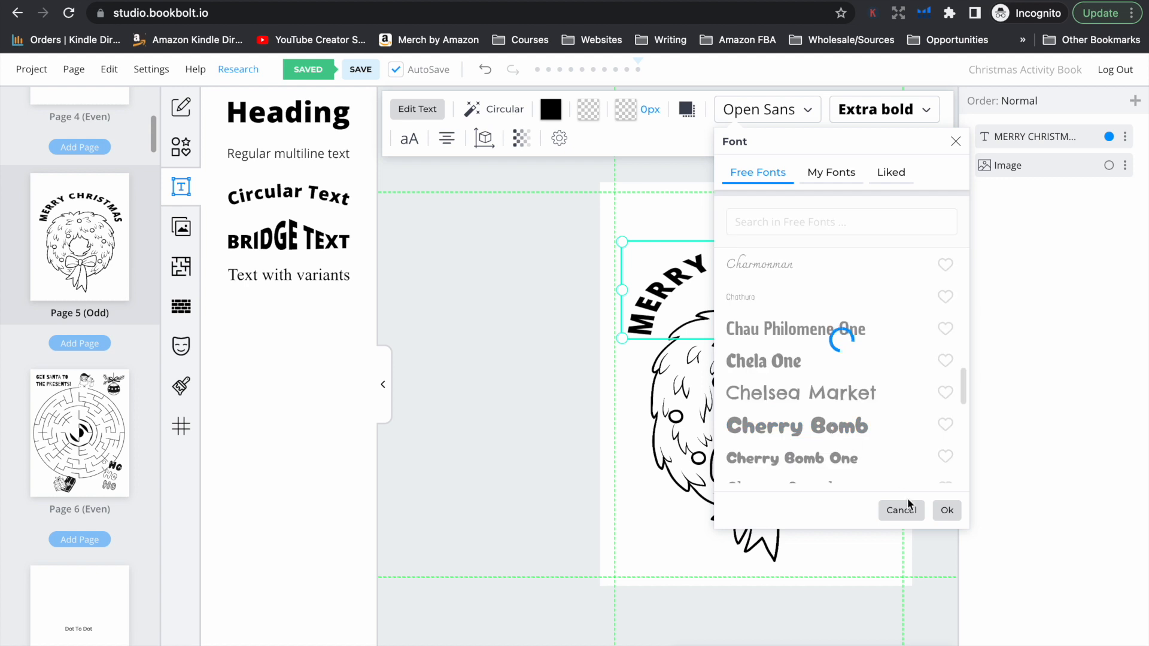
pyautogui.click(947, 510)
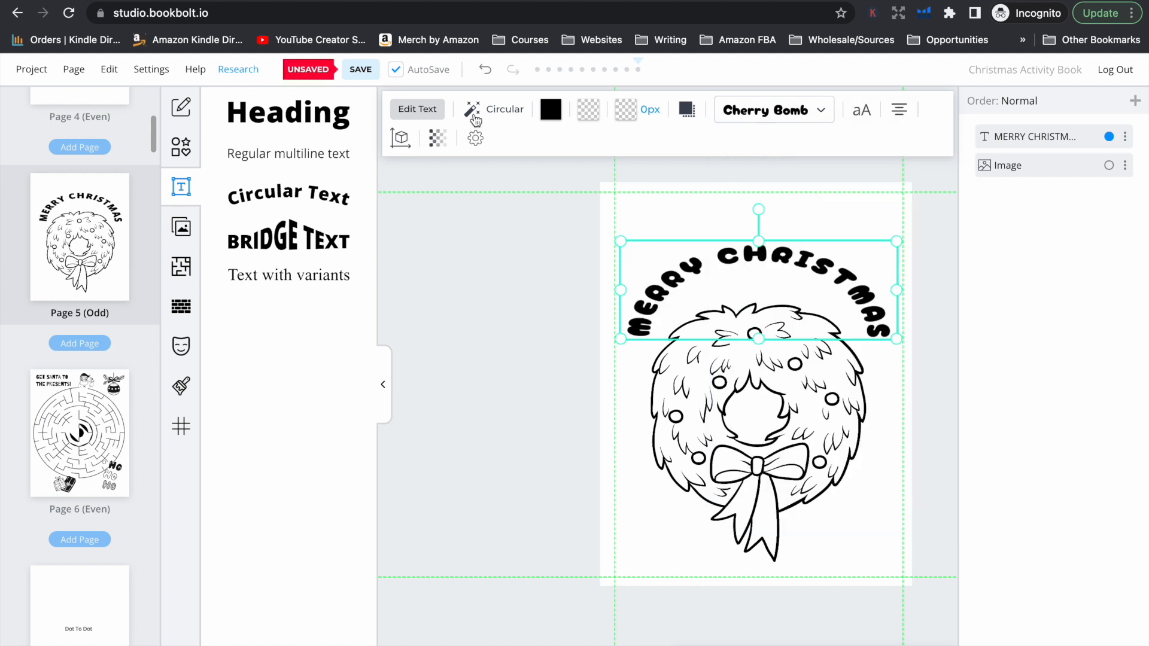
# Set the text's circular effect to radius 63, try the type and baseline options, and choose Outside with a Middle baseline
pyautogui.click(505, 110)
pyautogui.moveTo(569, 295); pyautogui.dragTo(556, 295)
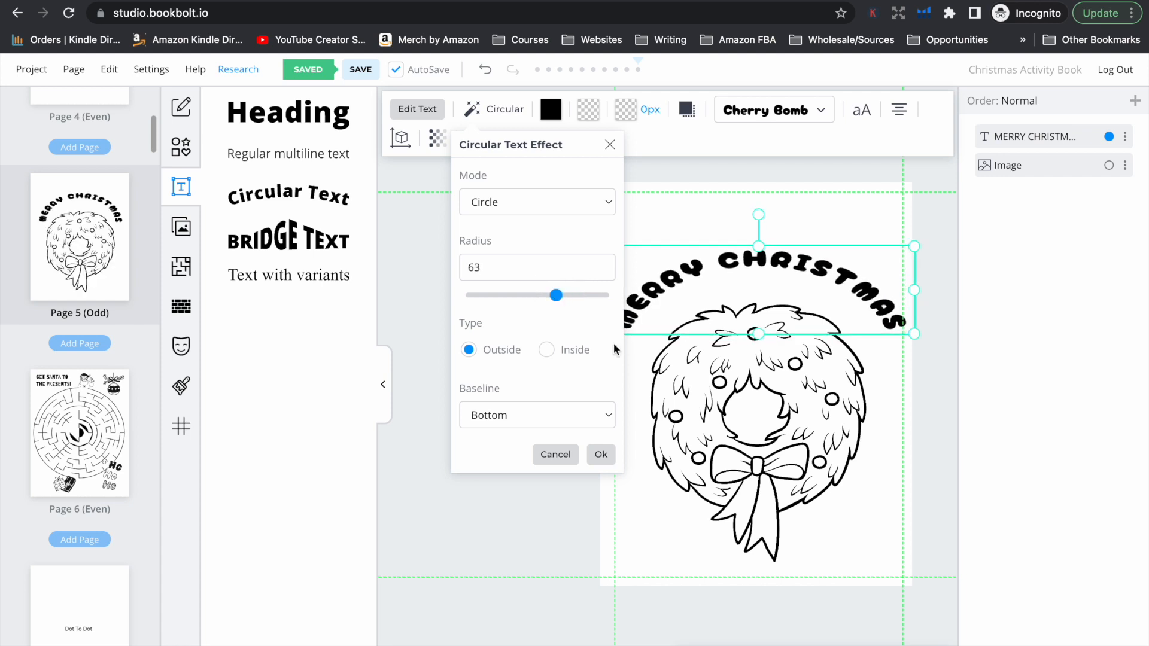
pyautogui.click(547, 351)
pyautogui.click(468, 350)
pyautogui.click(515, 415)
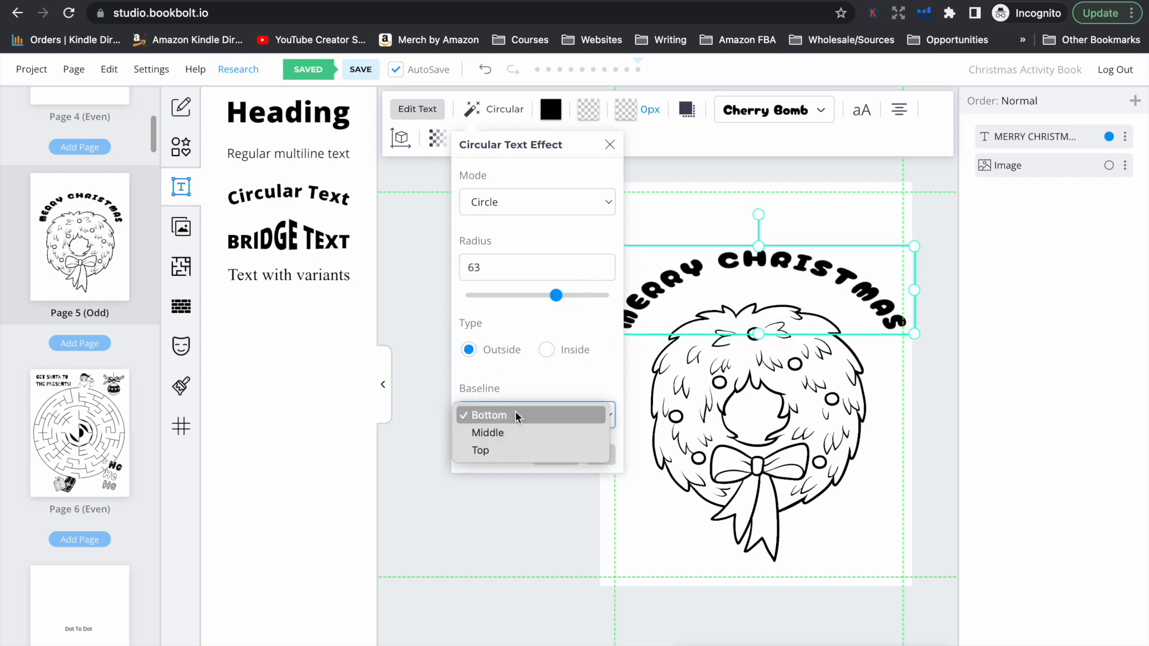
pyautogui.click(512, 432)
pyautogui.click(511, 423)
pyautogui.click(512, 434)
pyautogui.click(510, 414)
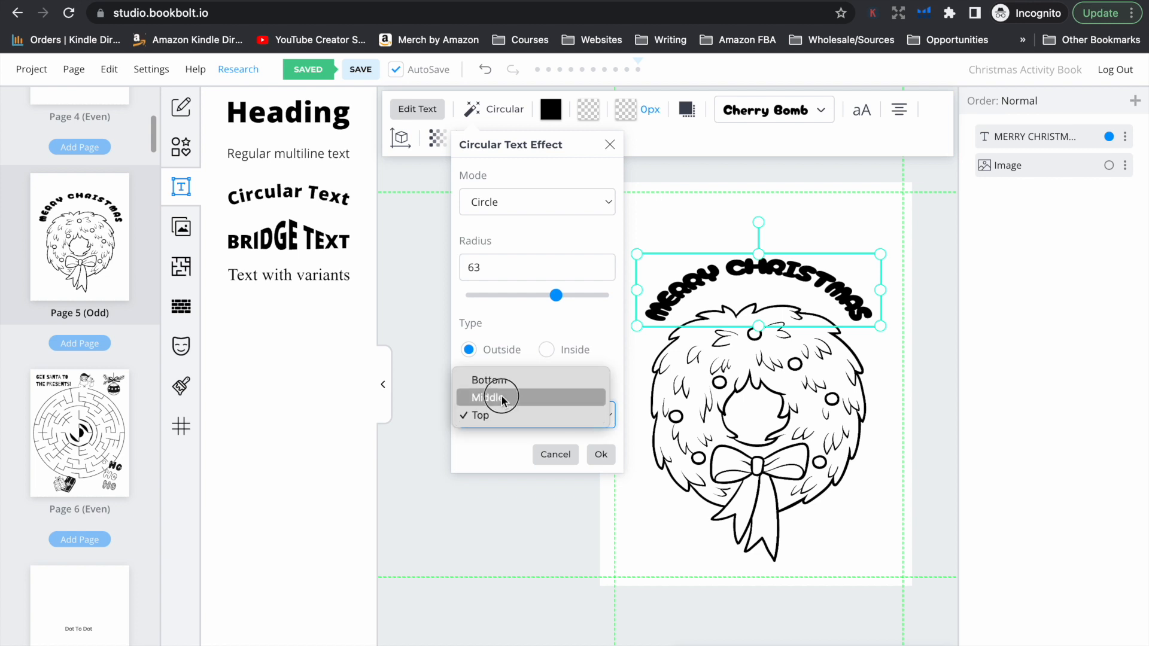
pyautogui.click(502, 398)
# Switch the circular text effect to Ellipse mode with radius X 65 and radius Y 72, and apply it
pyautogui.click(515, 201)
pyautogui.click(515, 219)
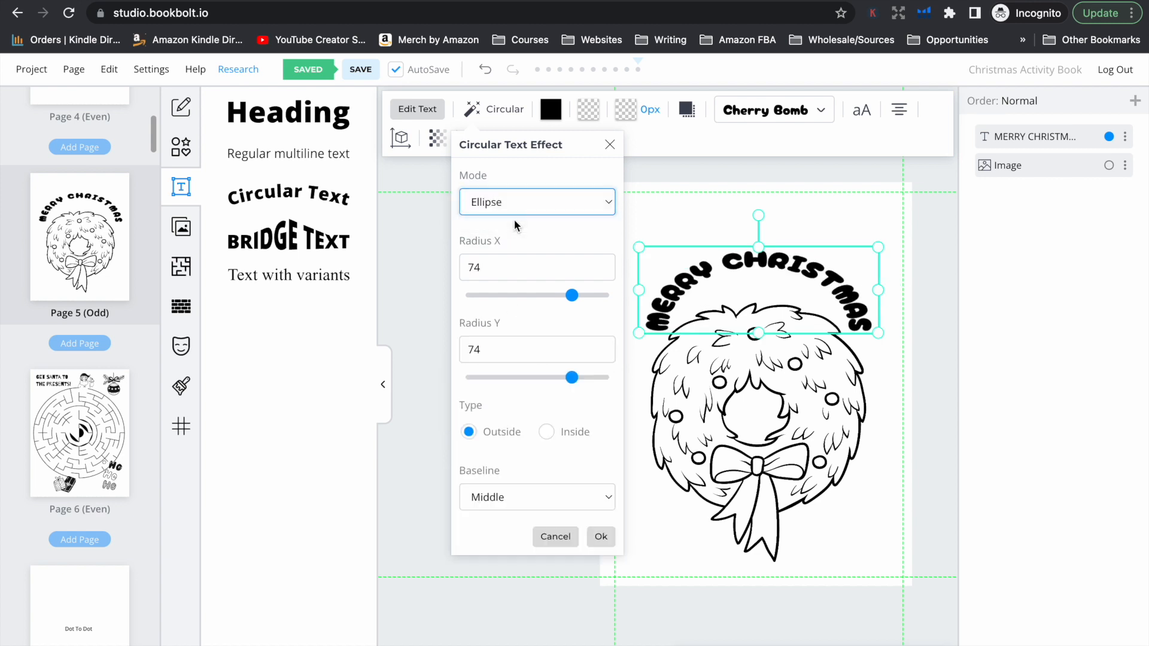
pyautogui.click(515, 198)
pyautogui.click(515, 202)
pyautogui.moveTo(572, 295); pyautogui.dragTo(558, 295)
pyautogui.moveTo(572, 377); pyautogui.dragTo(569, 376)
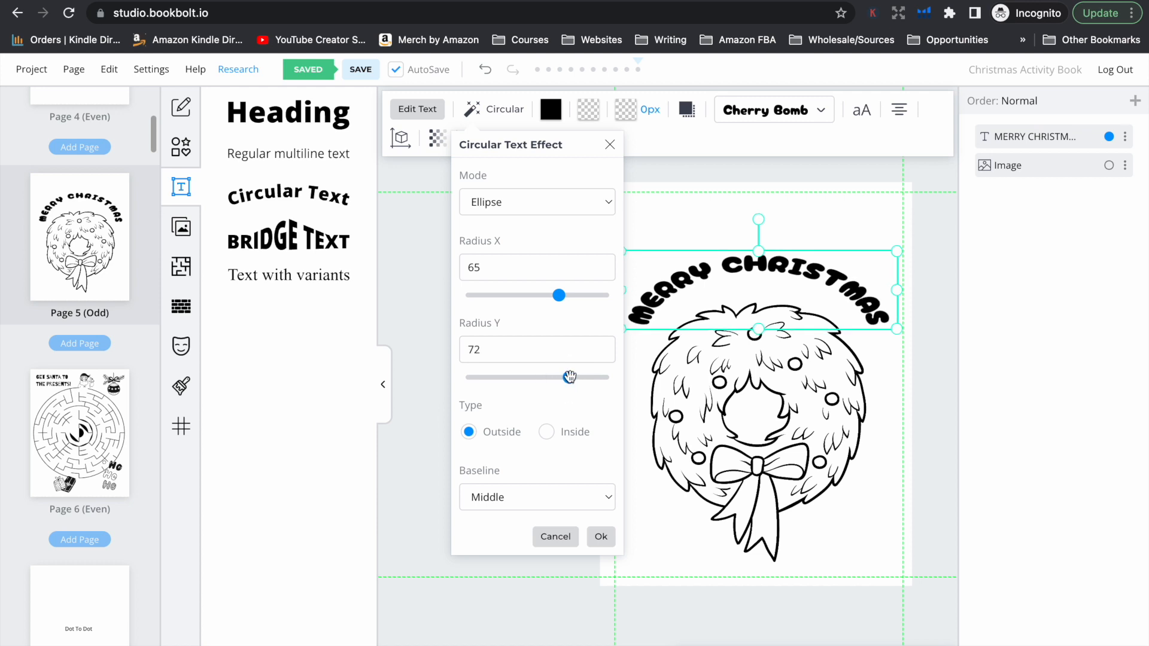
pyautogui.click(602, 537)
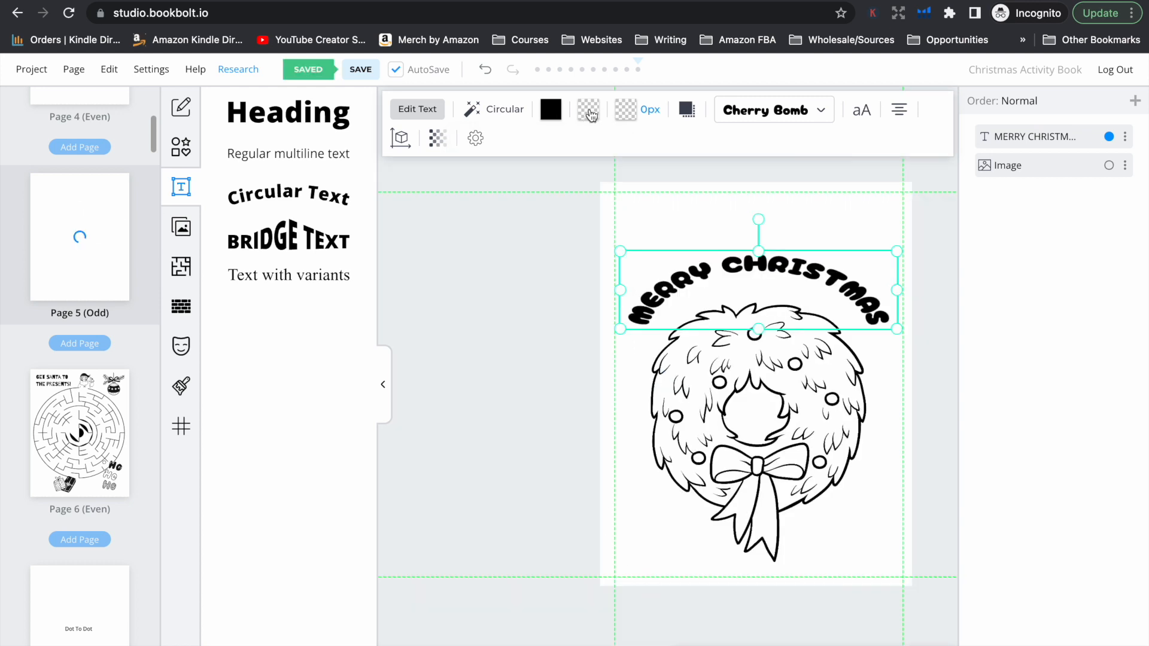
# Give the "MERRY CHRISTMAS" text a black 19 px stroke and a white fill
pyautogui.click(626, 111)
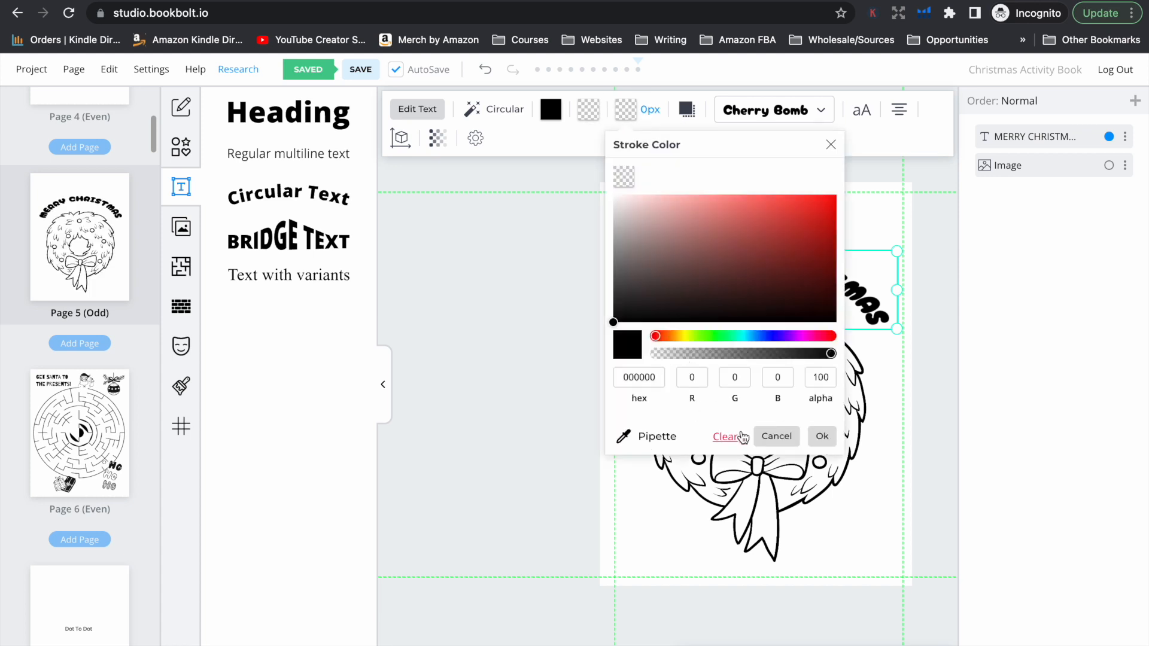
pyautogui.click(813, 440)
pyautogui.click(649, 111)
pyautogui.moveTo(640, 177); pyautogui.dragTo(653, 176)
pyautogui.click(882, 214)
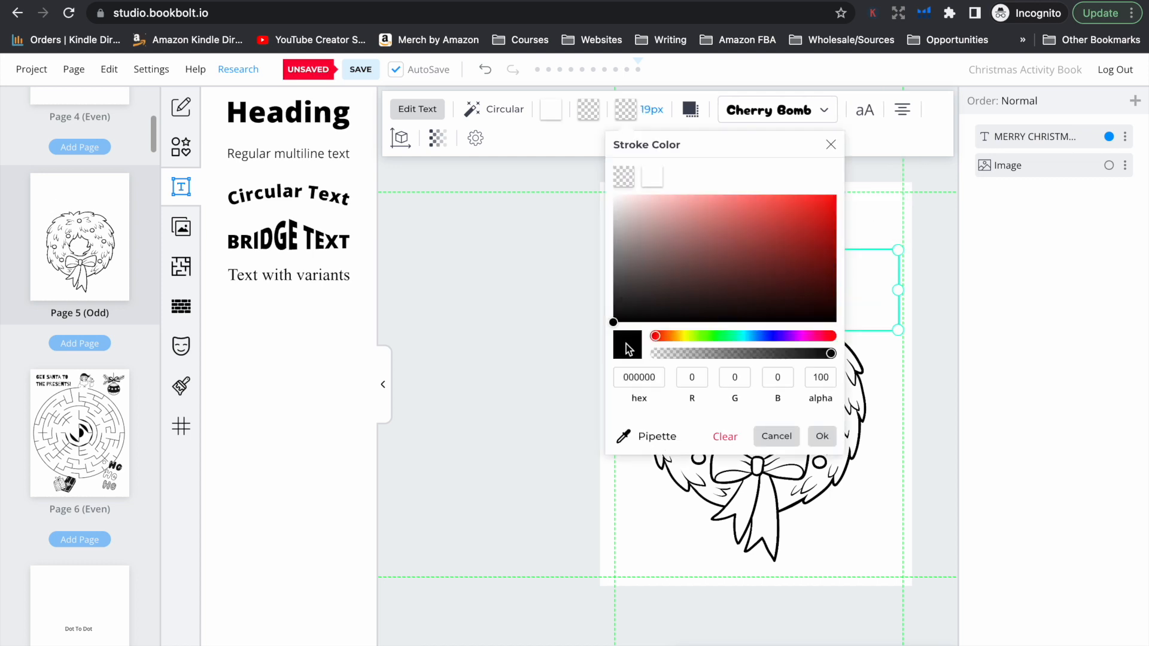
pyautogui.click(615, 318)
pyautogui.click(820, 437)
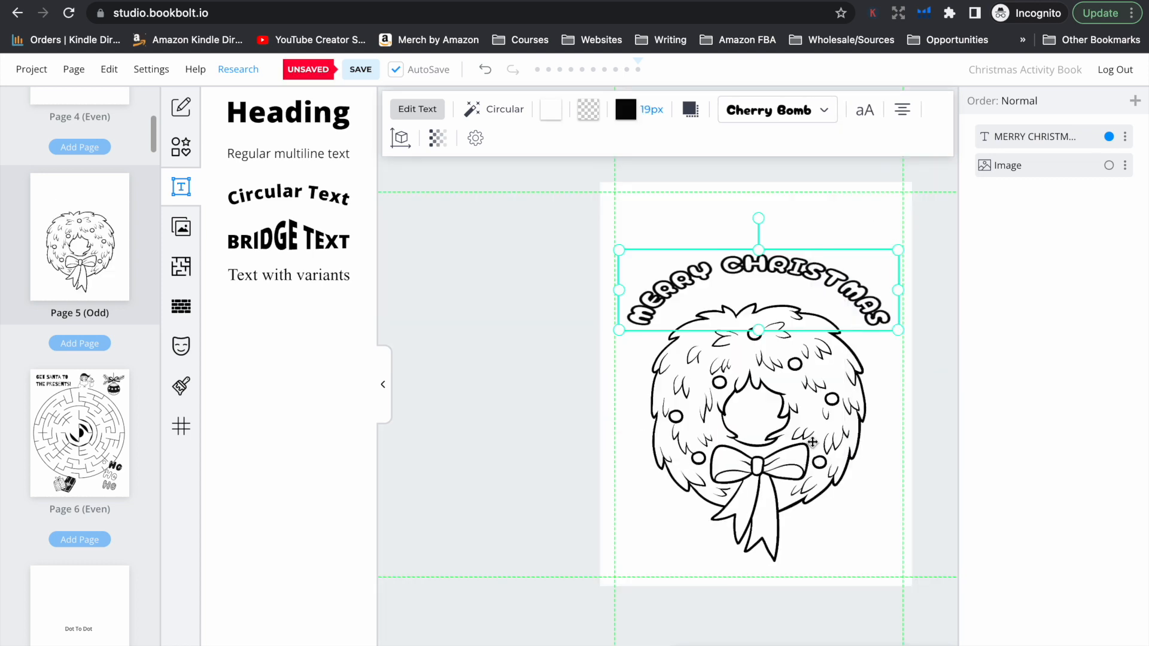
# Set the curved text's stroke width to 17 px
pyautogui.click(651, 109)
pyautogui.click(648, 180)
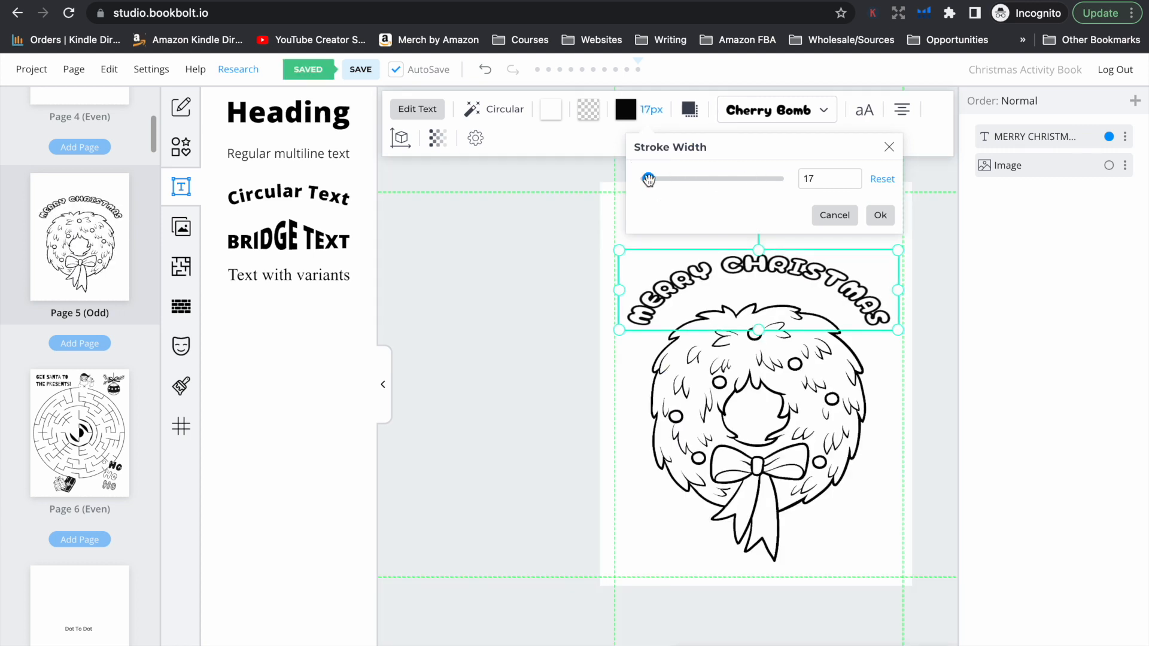
pyautogui.click(880, 215)
# Move the wreath and the curved "MERRY CHRISTMAS" text higher on the page, keeping the text arched over the wreath
pyautogui.click(815, 378)
pyautogui.moveTo(815, 378); pyautogui.dragTo(817, 362)
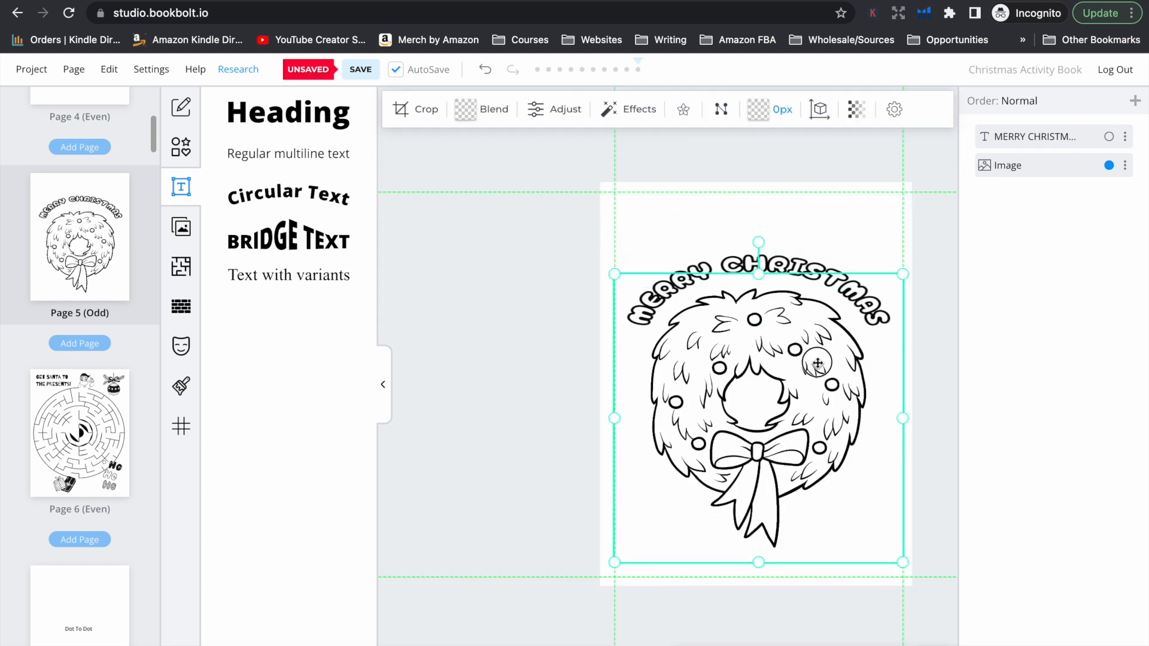
pyautogui.moveTo(777, 261); pyautogui.dragTo(777, 232)
pyautogui.moveTo(788, 354); pyautogui.dragTo(788, 328)
# Try a font size of 1 in on the curved "MERRY CHRISTMAS" text
pyautogui.click(762, 238)
pyautogui.click(418, 109)
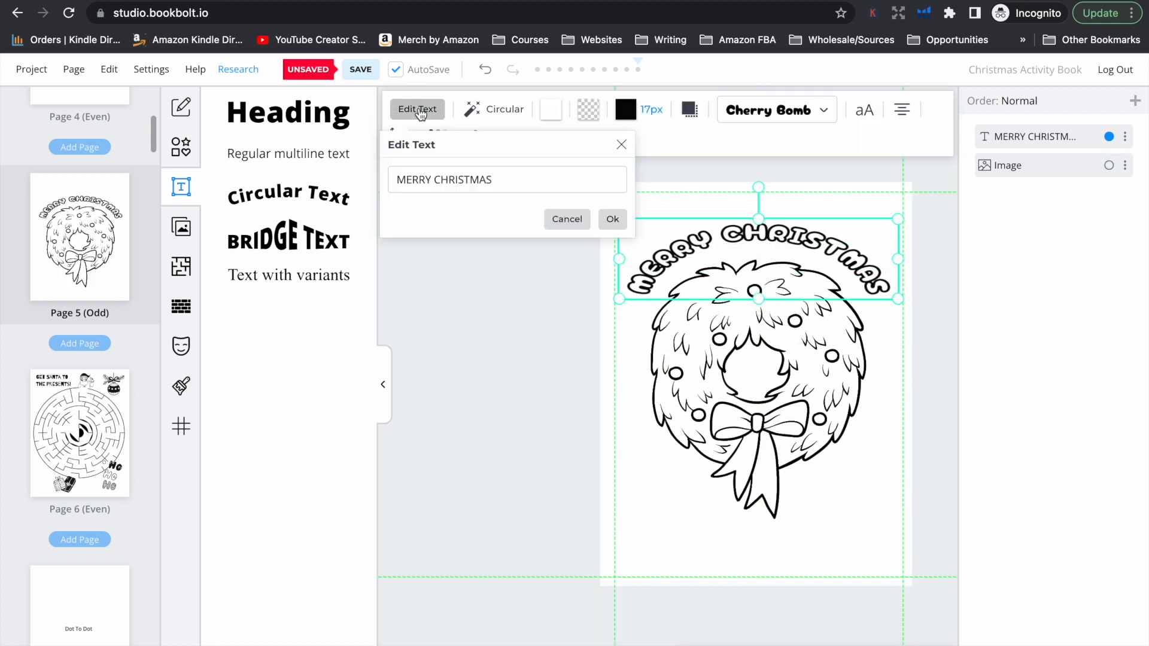
pyautogui.click(620, 144)
pyautogui.click(864, 110)
pyautogui.moveTo(890, 259); pyautogui.dragTo(905, 258)
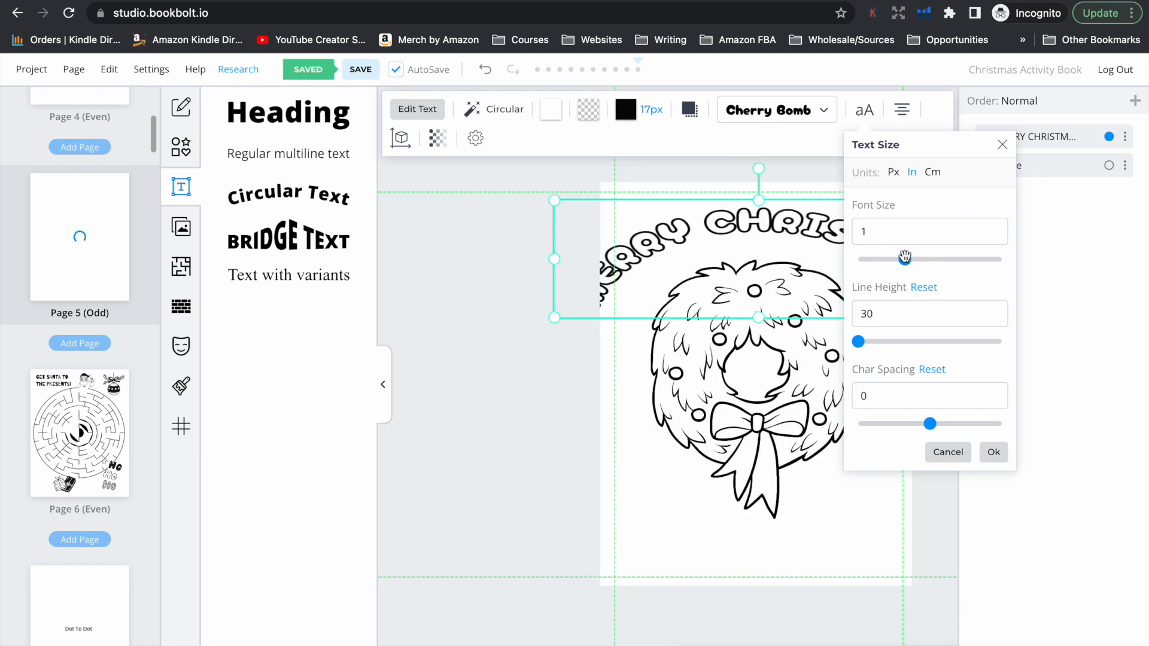
pyautogui.click(993, 452)
# Shorten the curved text to "MERRY"
pyautogui.click(417, 109)
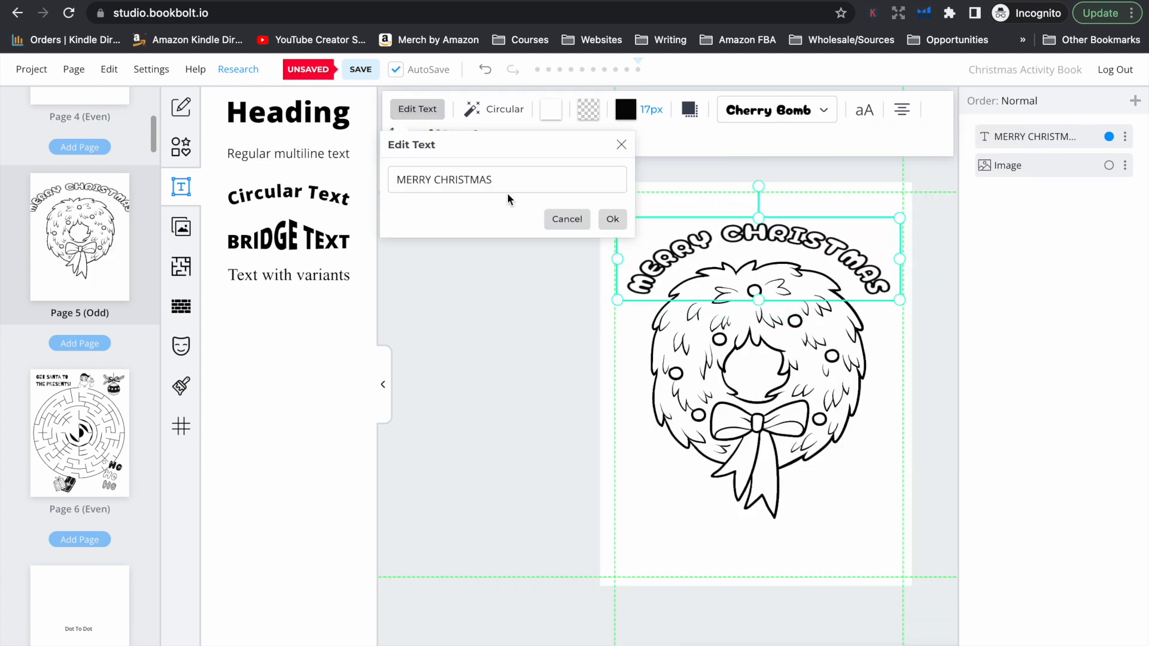
pyautogui.doubleClick(452, 179)
pyautogui.press('BackSpace')
pyautogui.click(612, 219)
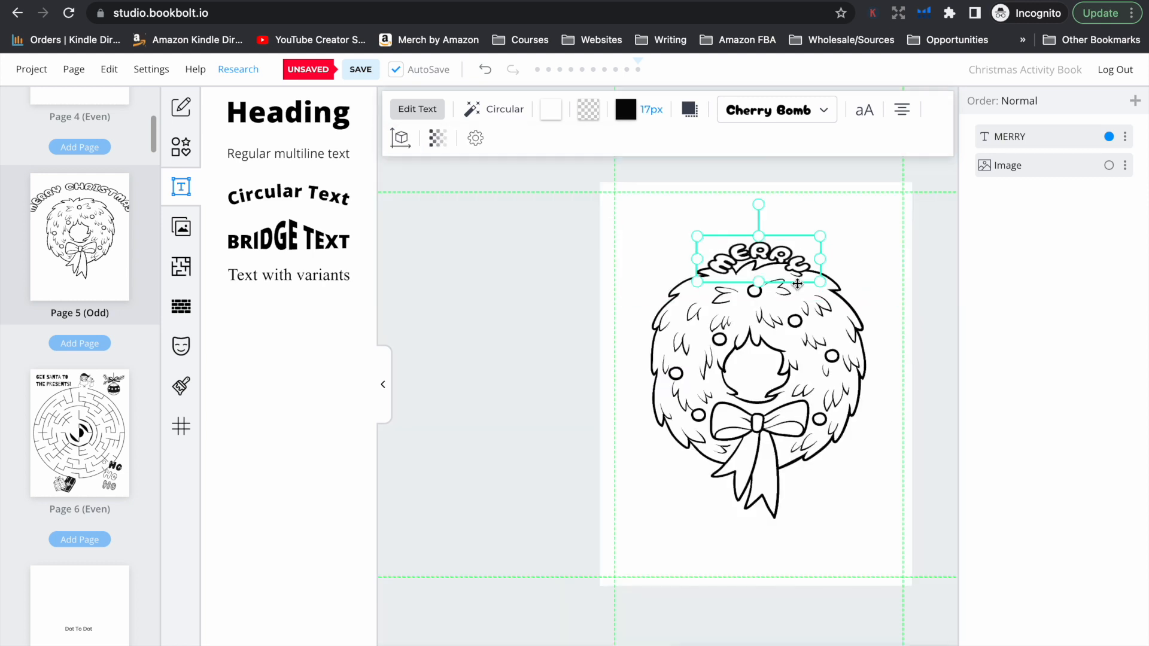
# Enlarge the "MERRY" text to span nearly the full page width and move it up above the wreath
pyautogui.click(864, 110)
pyautogui.moveTo(888, 257); pyautogui.dragTo(939, 258)
pyautogui.click(993, 452)
pyautogui.moveTo(779, 235); pyautogui.dragTo(779, 213)
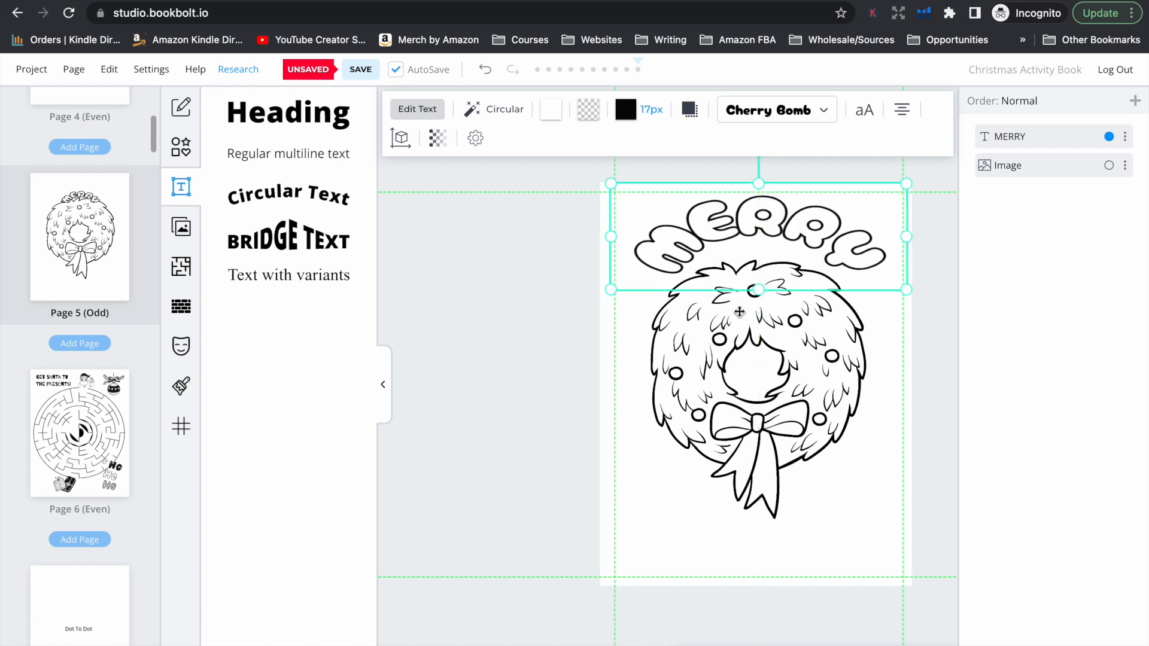
# Duplicate the curved "MERRY" text, place the copy over the wreath's ribbon and change its wording to "CHRISTMAS"
pyautogui.click(1126, 138)
pyautogui.click(1017, 233)
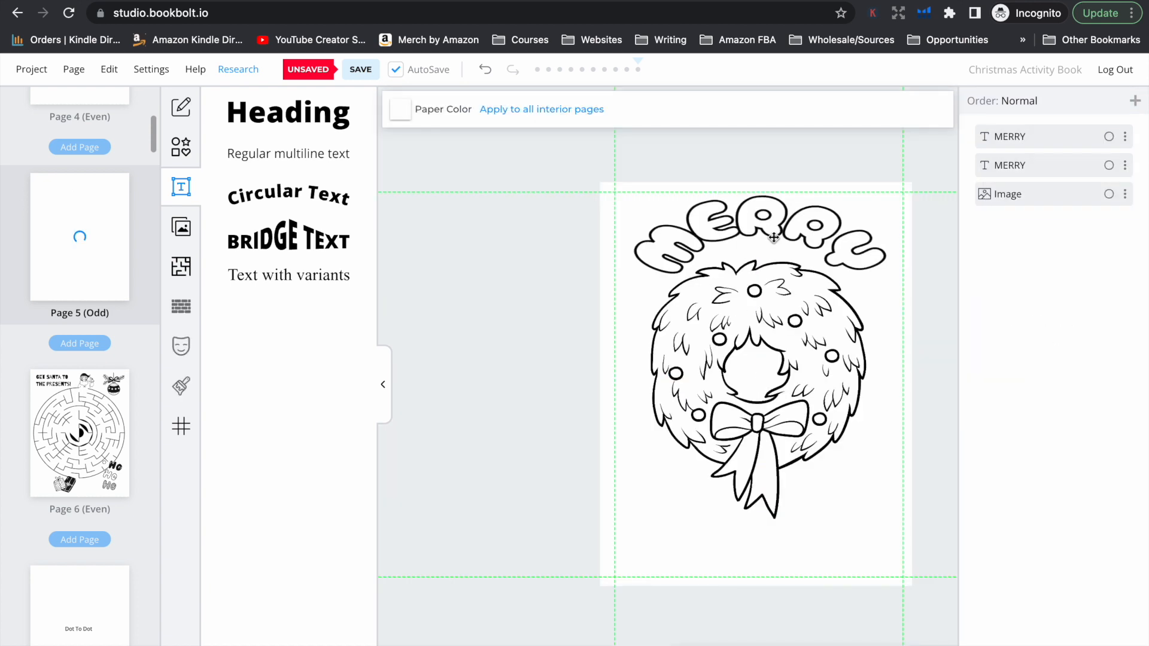
pyautogui.moveTo(760, 226); pyautogui.dragTo(740, 515)
pyautogui.click(413, 110)
pyautogui.moveTo(434, 180); pyautogui.dragTo(380, 179)
pyautogui.write('CHRISTMAS')
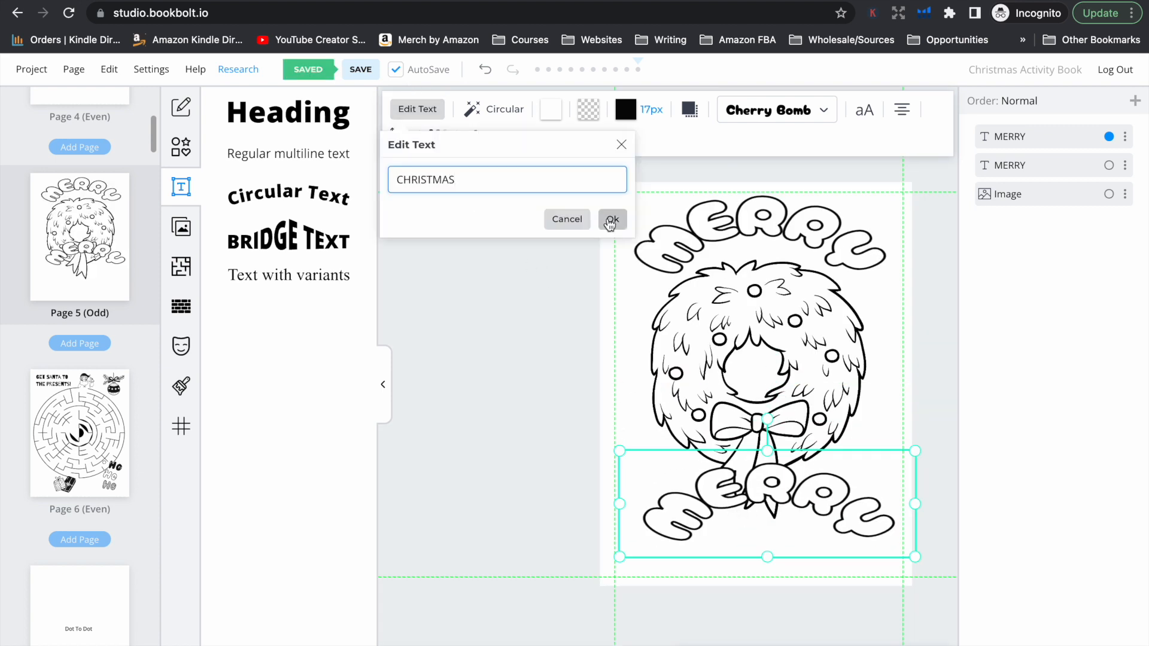
pyautogui.click(611, 220)
# Switch the "CHRISTMAS" circular effect to Inside, with a larger Radius X and a smaller Radius Y, so it curves under the wreath
pyautogui.click(500, 114)
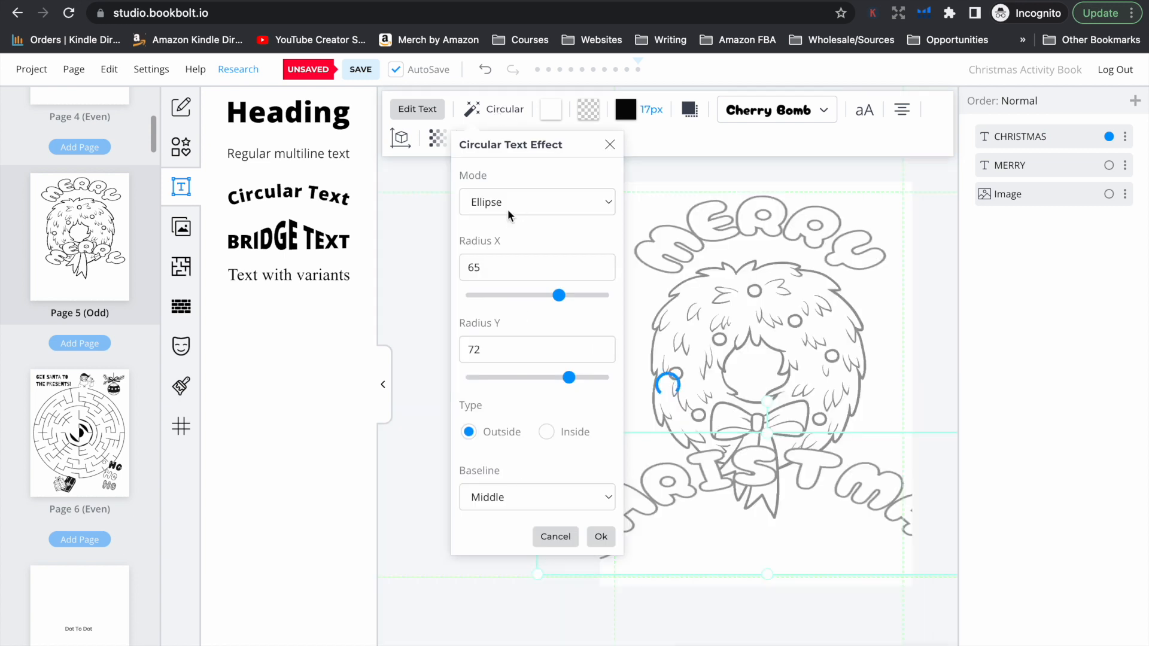
pyautogui.click(546, 431)
pyautogui.moveTo(558, 295); pyautogui.dragTo(570, 295)
pyautogui.moveTo(569, 377); pyautogui.dragTo(547, 375)
pyautogui.click(601, 536)
# Set the font size of the "CHRISTMAS" text to 1.3 in
pyautogui.click(864, 110)
pyautogui.moveTo(937, 257); pyautogui.dragTo(919, 259)
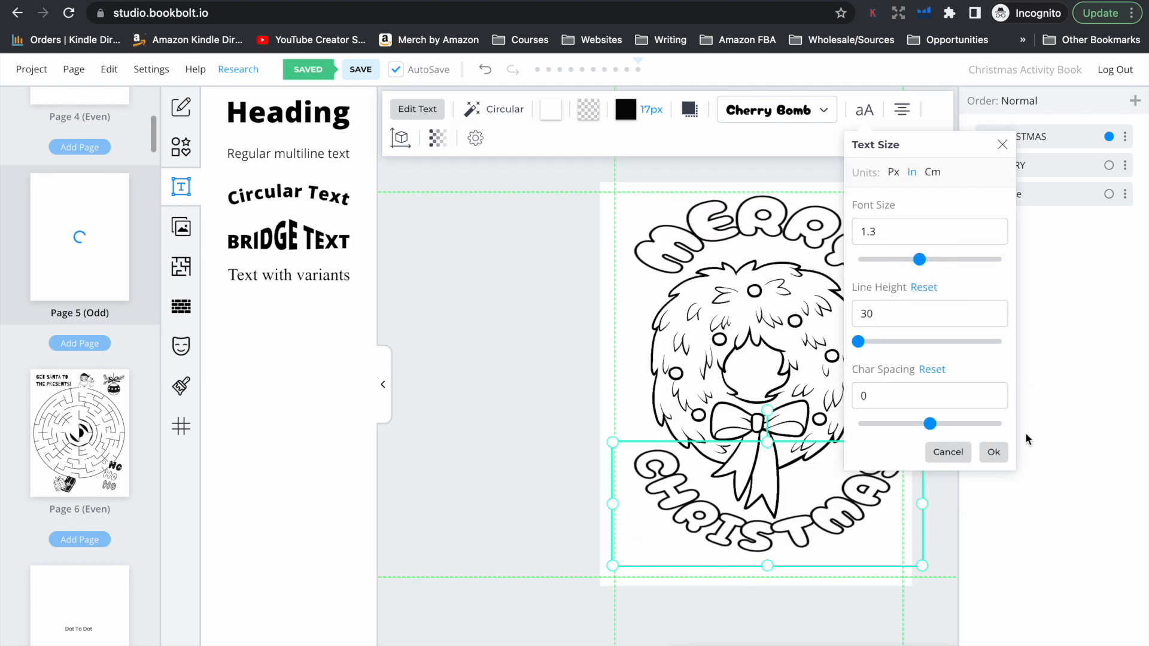
pyautogui.click(994, 452)
# Center the "CHRISTMAS" text beneath the wreath and nudge the wreath image slightly down between the two words
pyautogui.moveTo(859, 502); pyautogui.dragTo(850, 506)
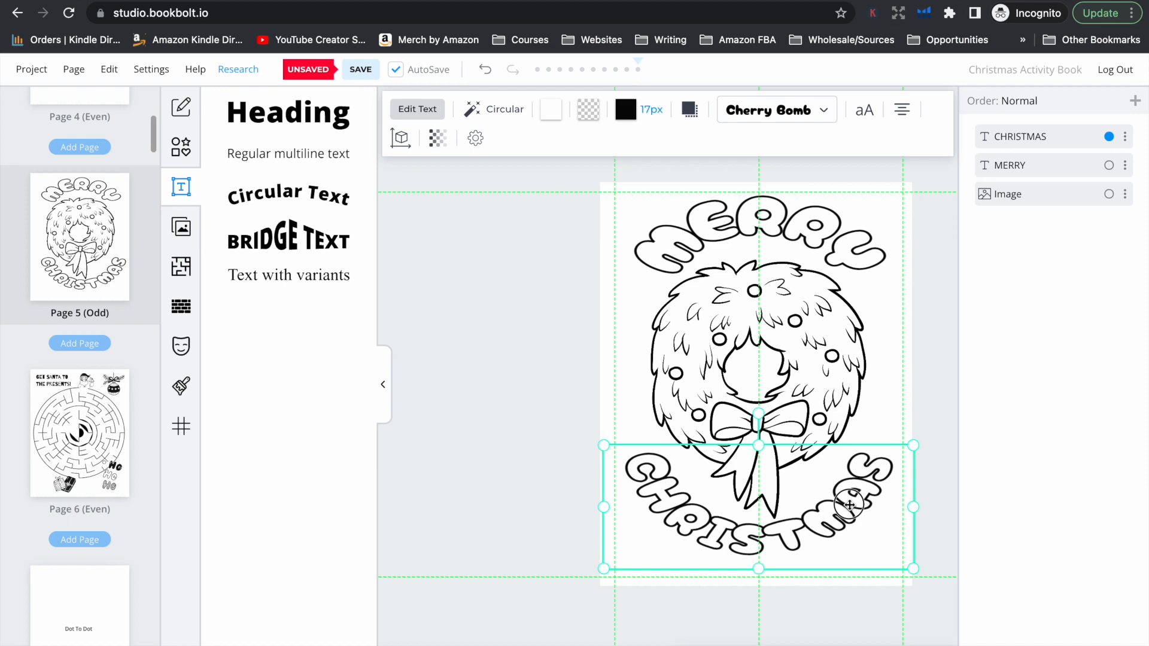
pyautogui.click(940, 458)
pyautogui.click(788, 349)
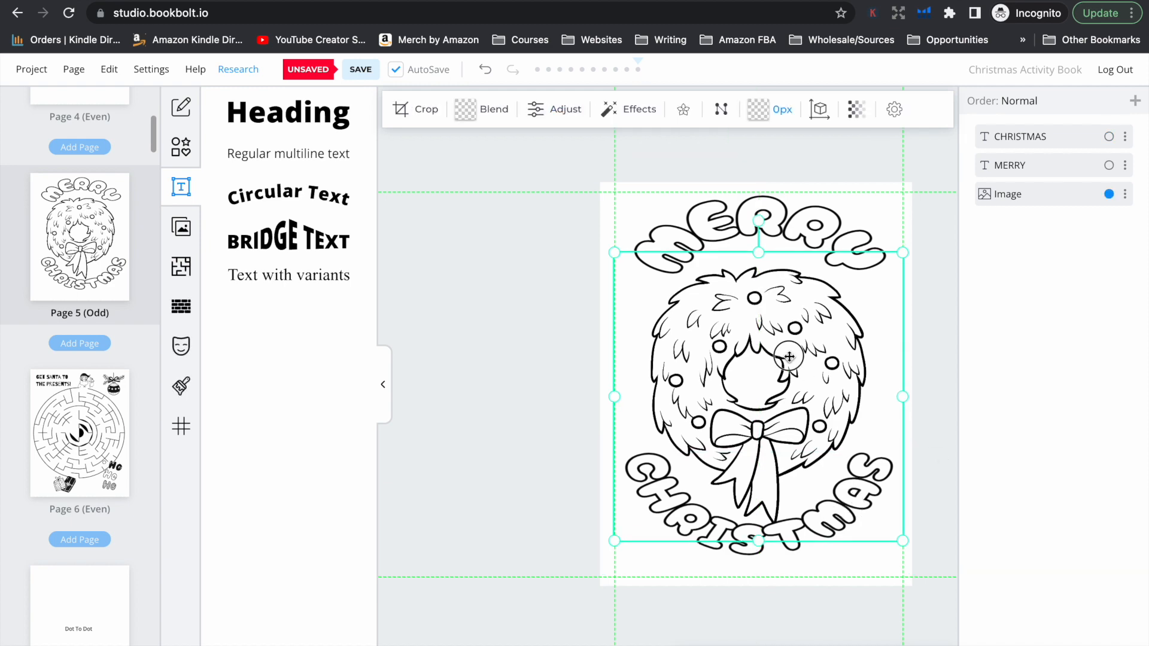
pyautogui.click(931, 398)
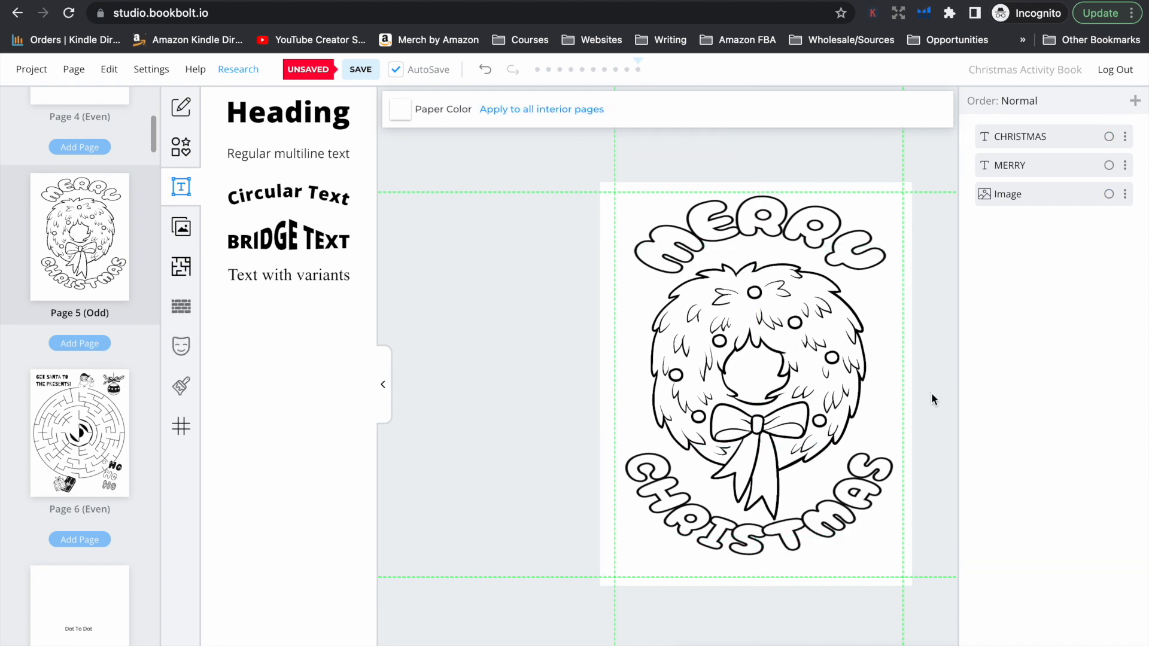
# Change the font of the "MERRY" text to Lilita One
pyautogui.click(826, 195)
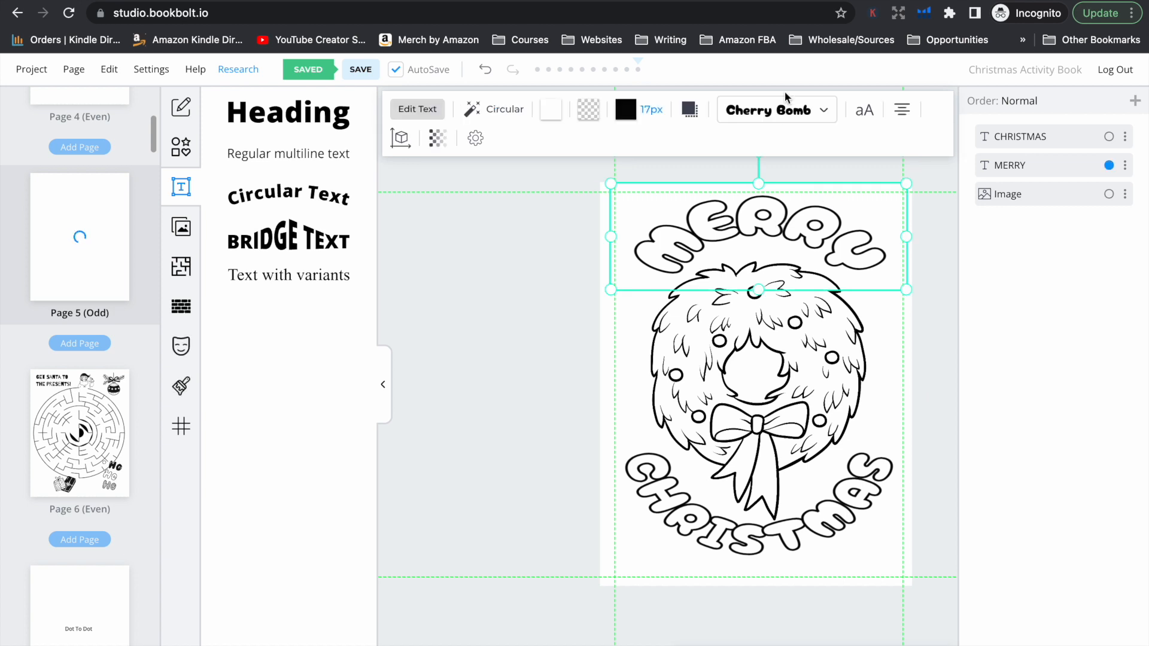
pyautogui.click(778, 110)
pyautogui.scroll(-5, 805, 408)
pyautogui.scroll(-20, 805, 408)
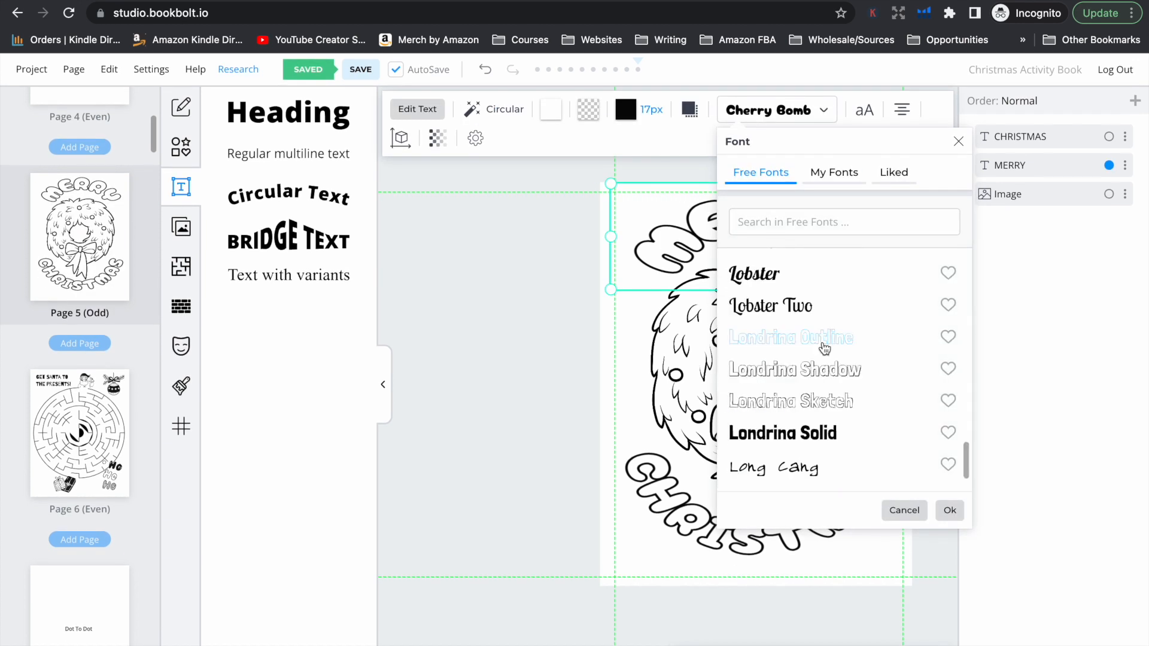
pyautogui.scroll(3, 823, 347)
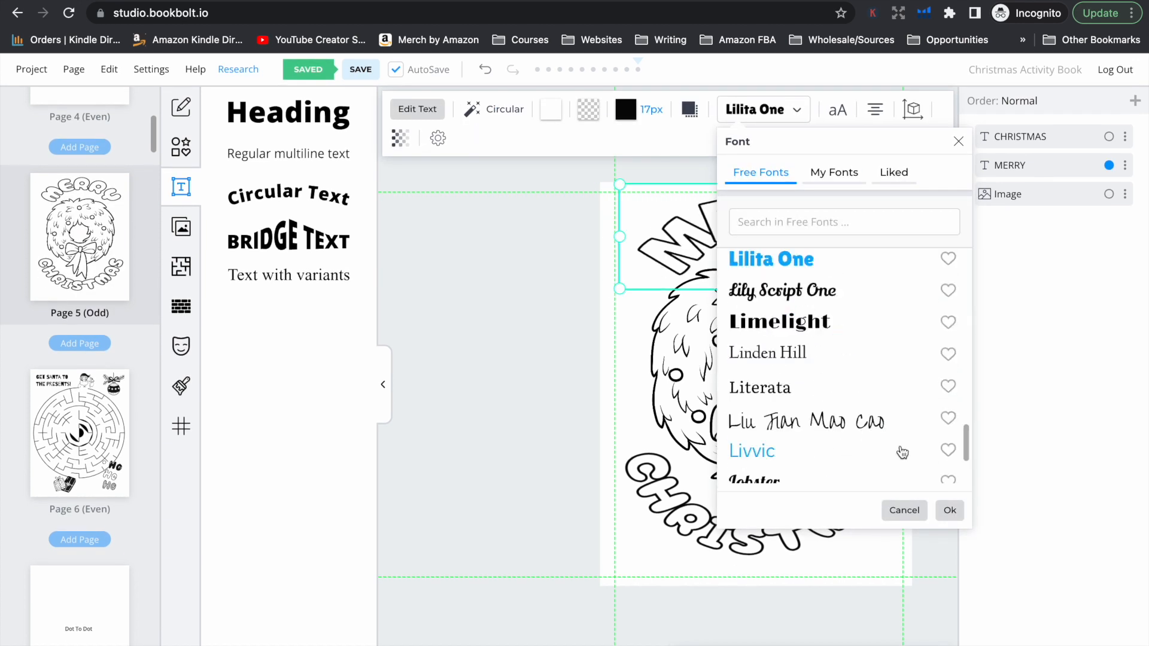
pyautogui.click(949, 510)
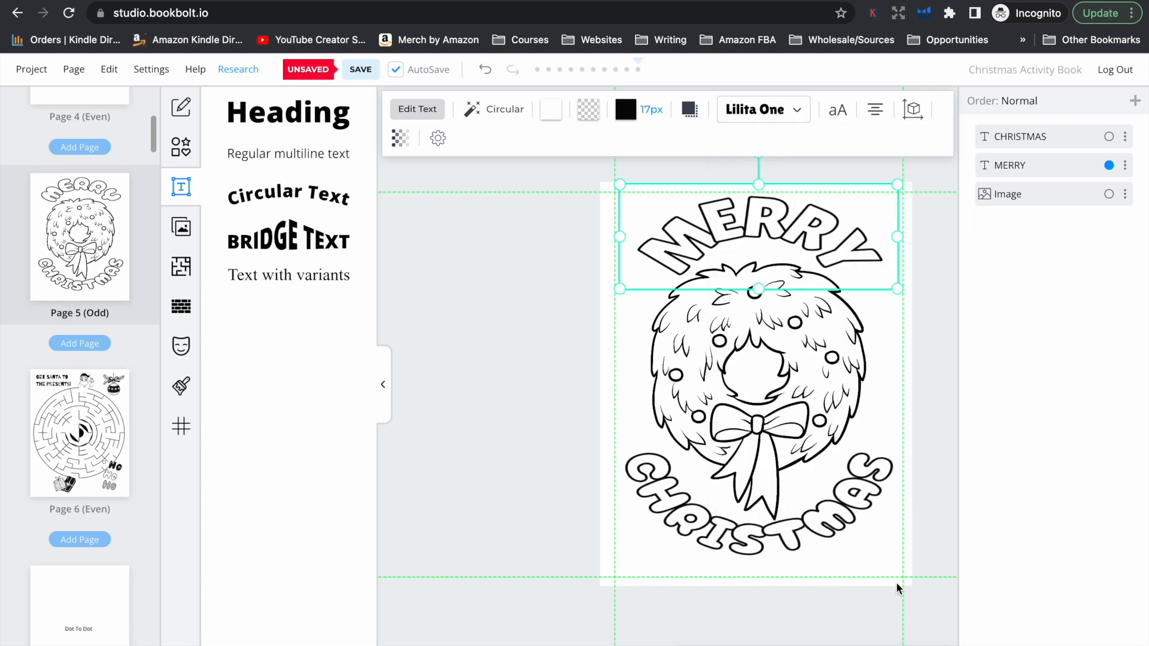
# Change the "CHRISTMAS" text to the Lilita One font and move it down to the page's lower margin
pyautogui.click(838, 526)
pyautogui.click(763, 109)
pyautogui.click(794, 297)
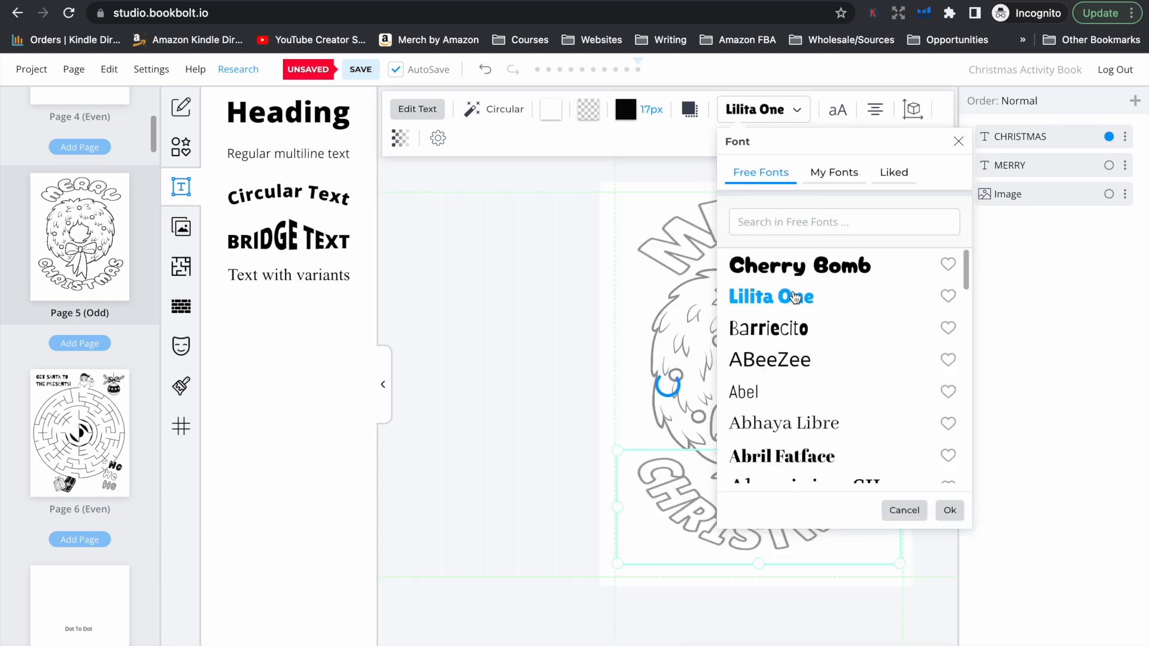
pyautogui.click(951, 512)
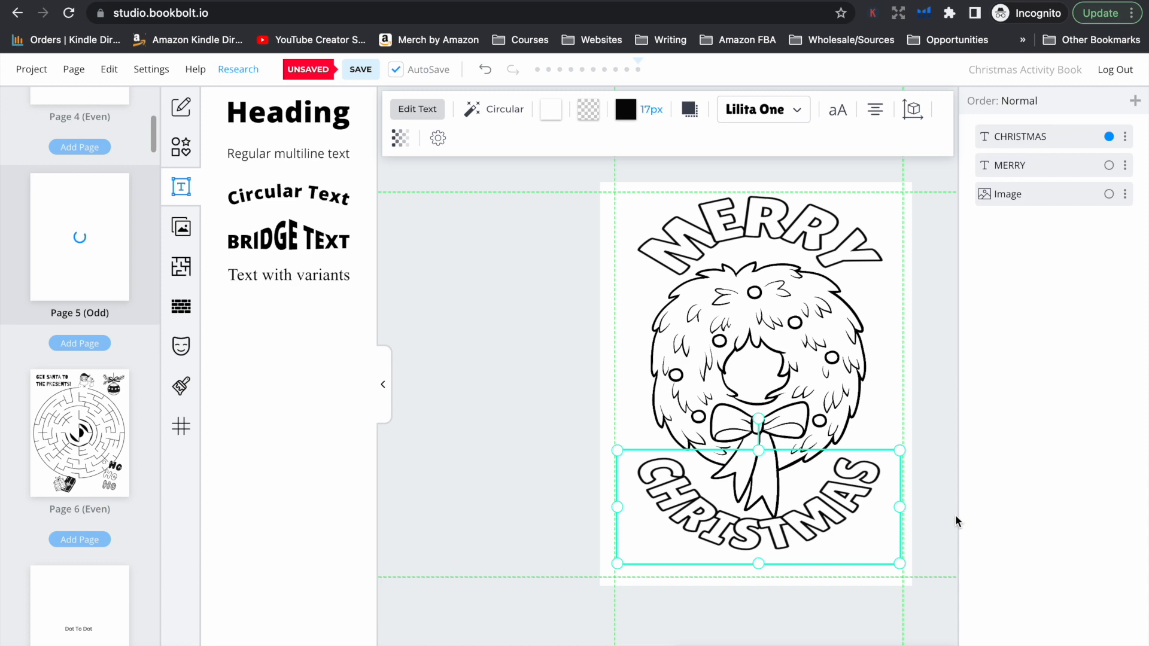
pyautogui.moveTo(827, 516); pyautogui.dragTo(827, 529)
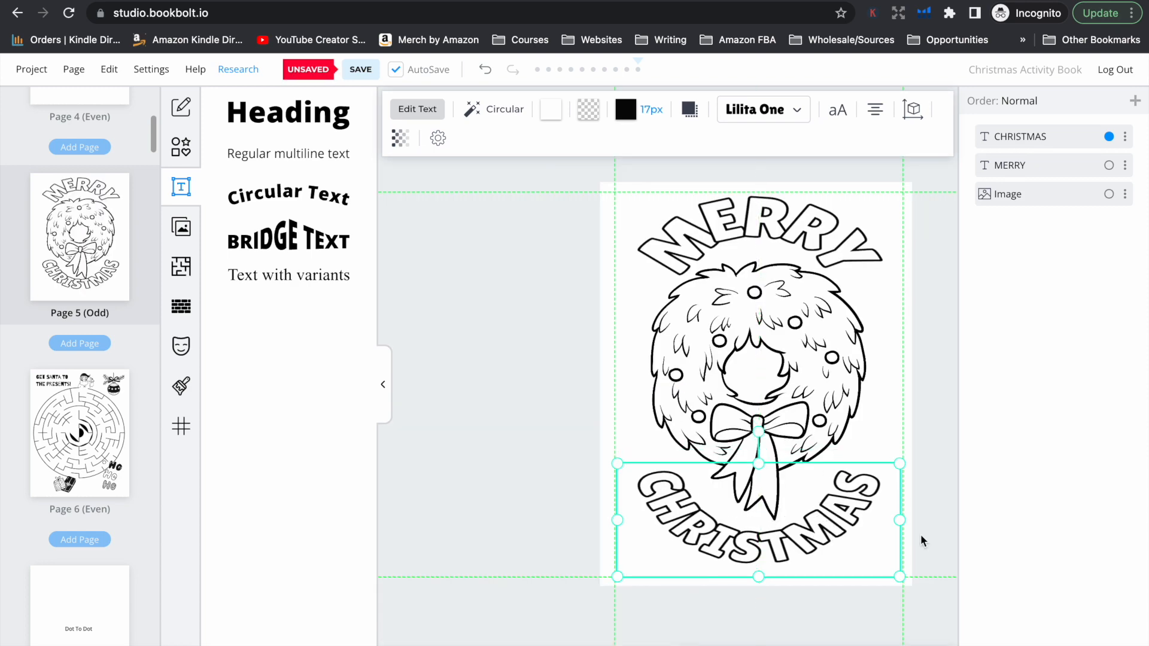
# Open page 7 and replace its "Dot To Dot" placeholder with the Merry Christmas Santa dot-to-dot image
pyautogui.click(91, 389)
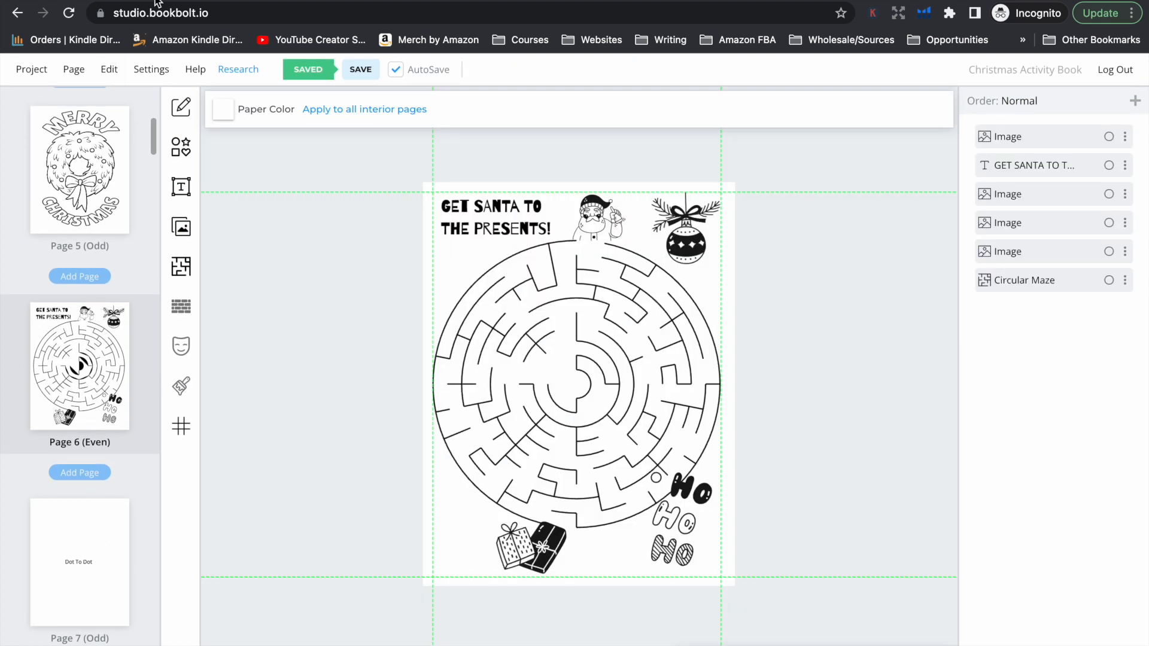
pyautogui.click(85, 546)
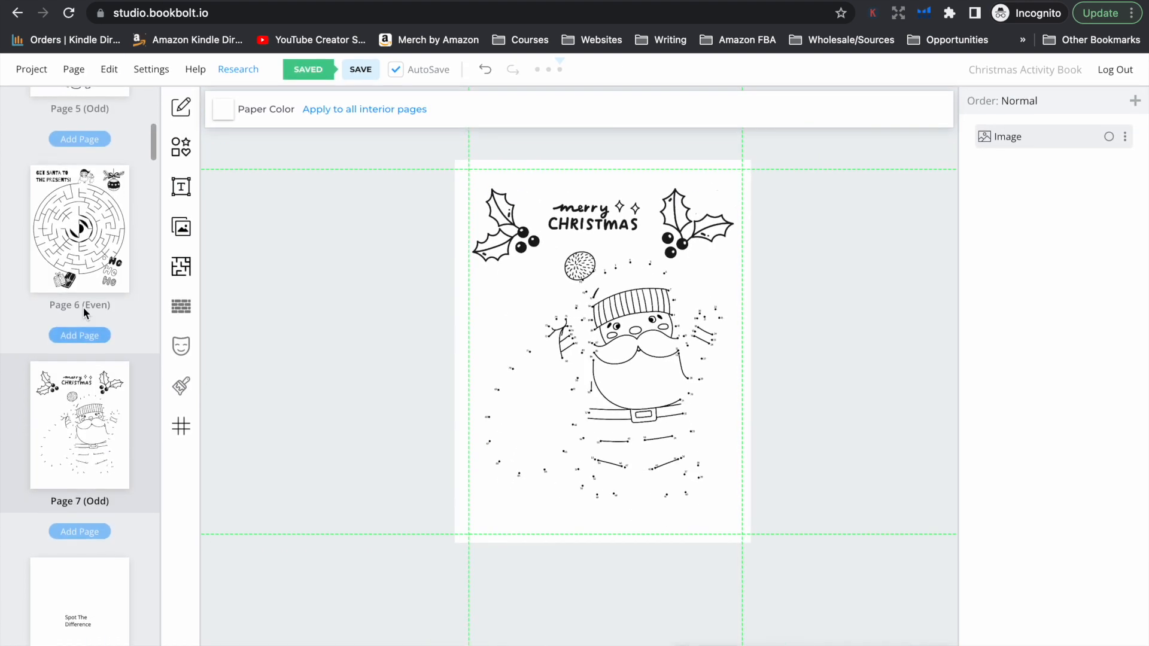
# Replace the "Spot The Difference" placeholder on page 8 with the "Spot 5 differences" raccoon image
pyautogui.scroll(-5, 83, 383)
pyautogui.click(84, 401)
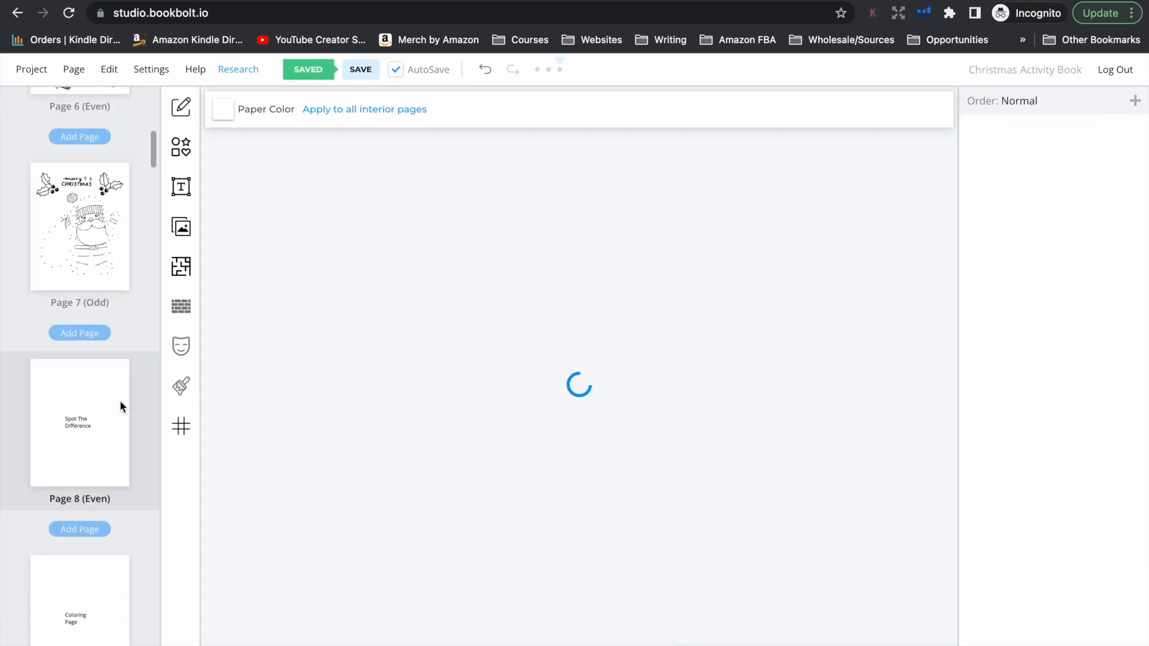
pyautogui.click(569, 377)
pyautogui.press('BackSpace')
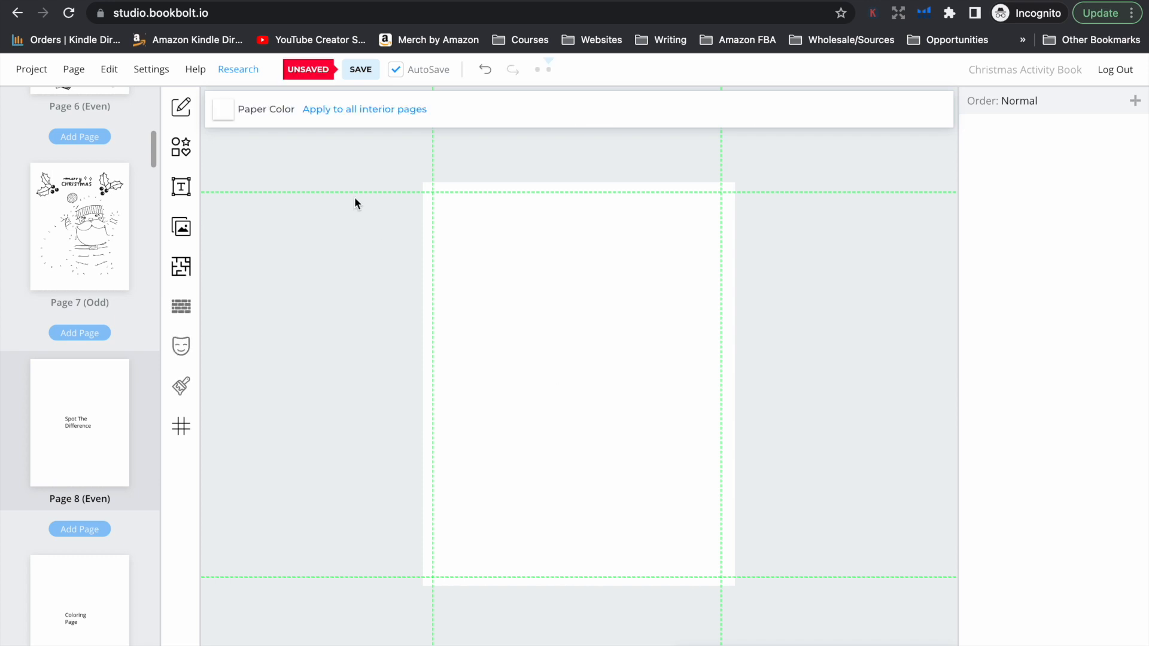
pyautogui.press('super+v')
# Rotate the "Spot 5 differences" image sideways, 90 degrees clockwise from upright, so its title runs down the page's right side
pyautogui.moveTo(575, 245); pyautogui.dragTo(436, 377)
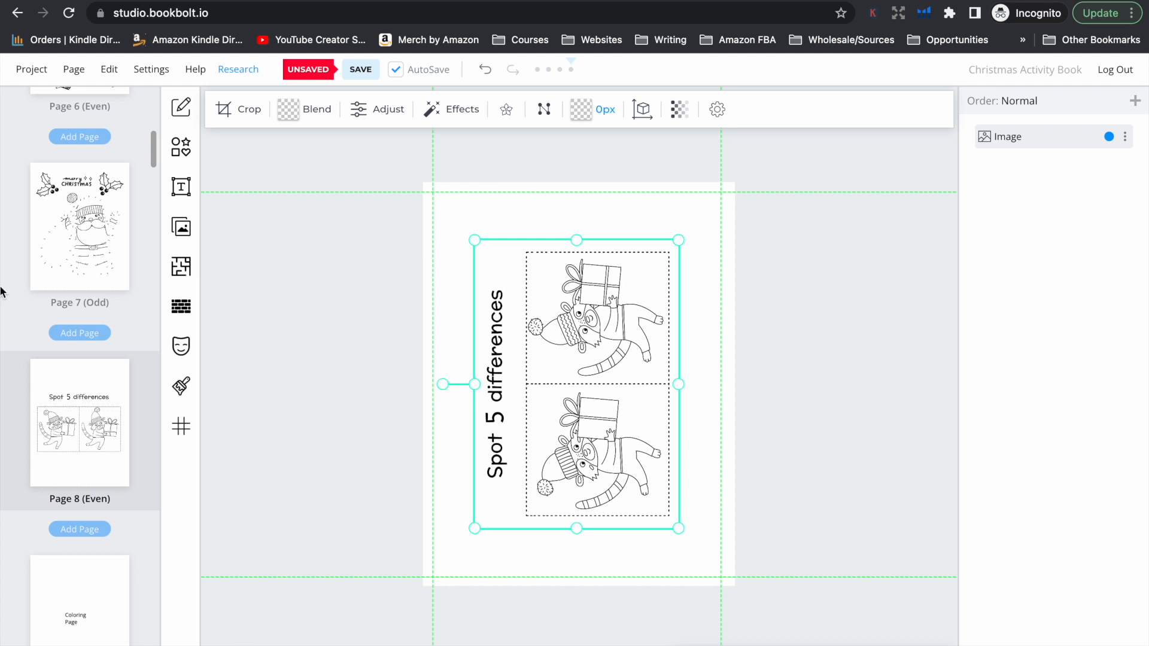
pyautogui.scroll(10, 73, 359)
pyautogui.scroll(8, 74, 362)
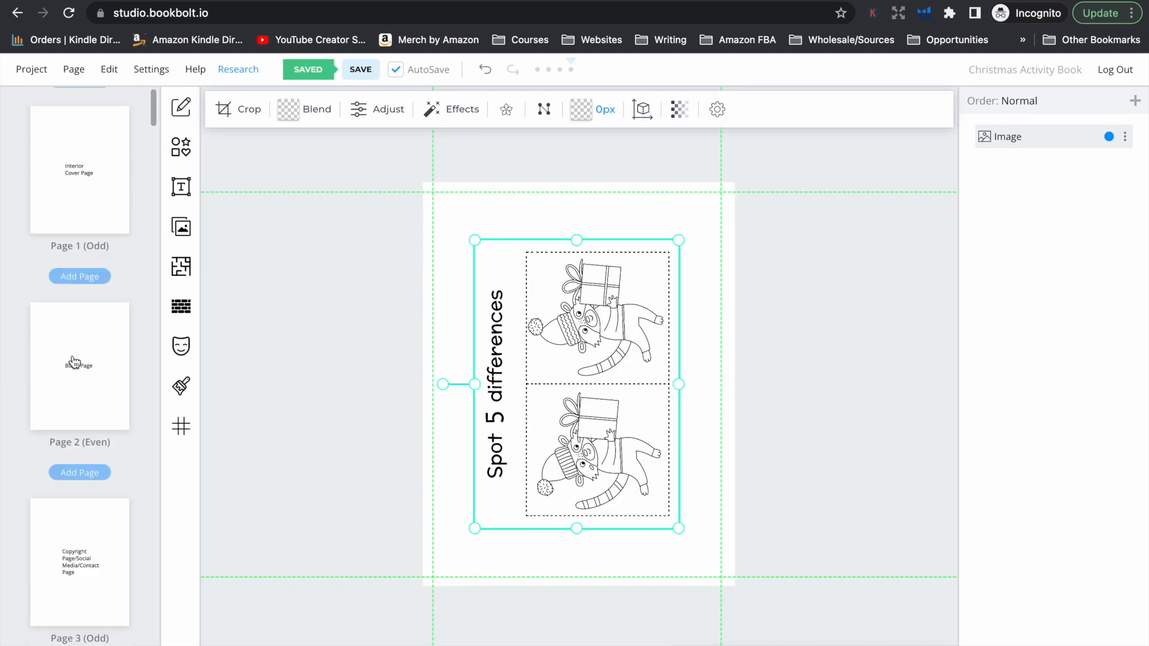
pyautogui.scroll(-2, 75, 362)
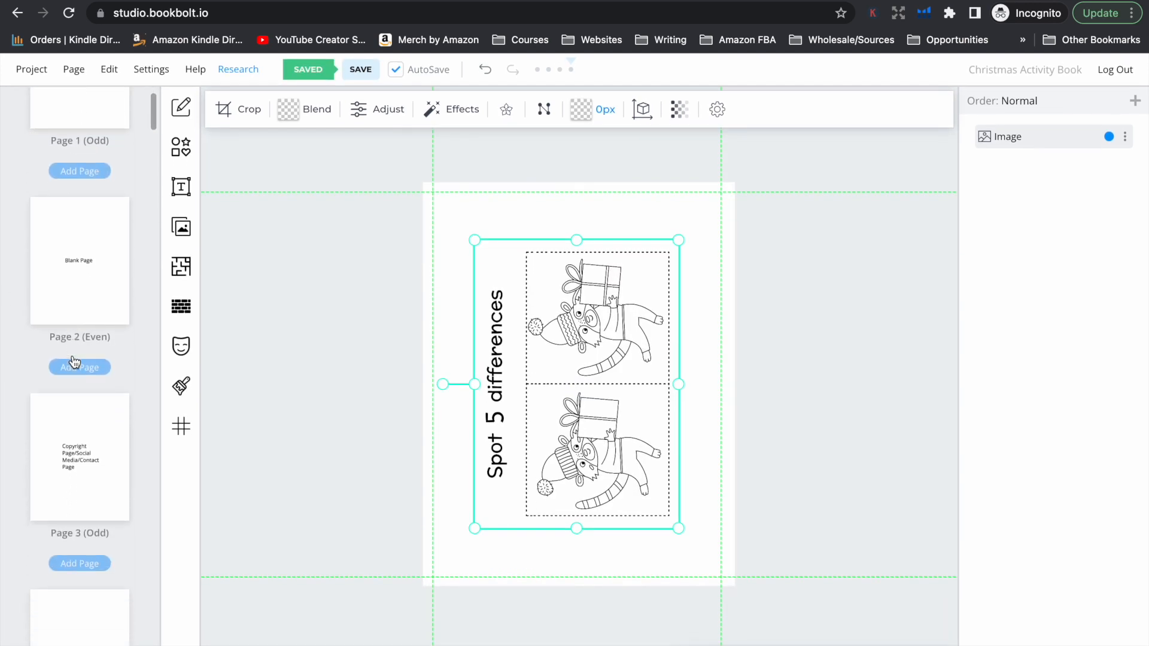
pyautogui.scroll(-20, 74, 362)
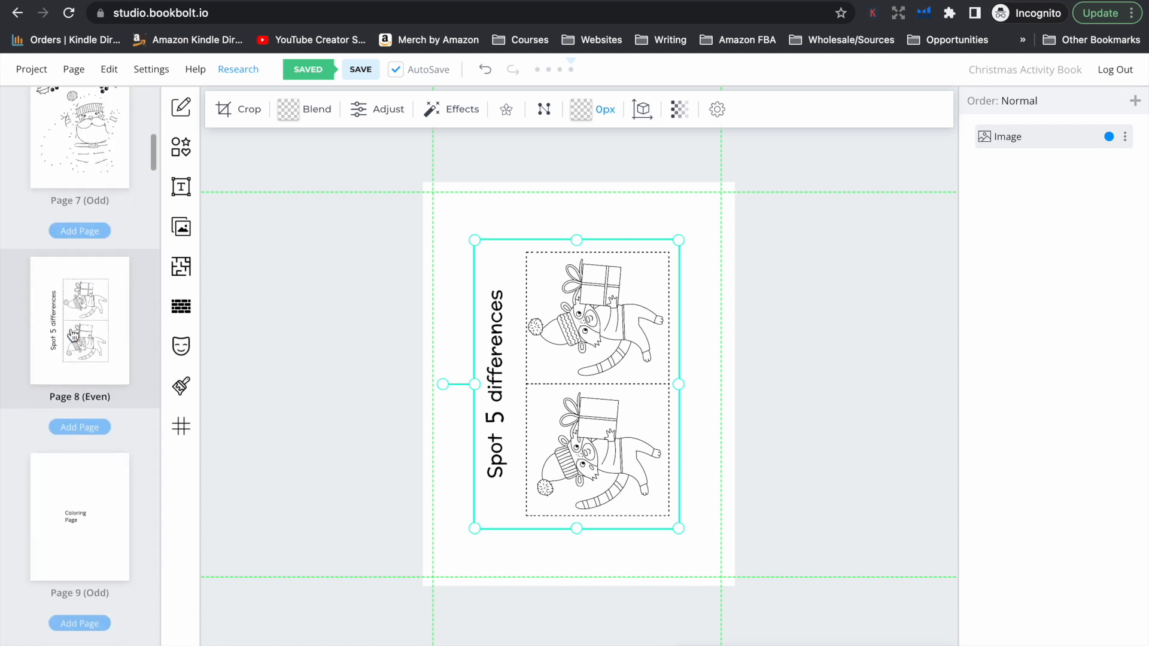
pyautogui.moveTo(446, 362); pyautogui.dragTo(687, 387)
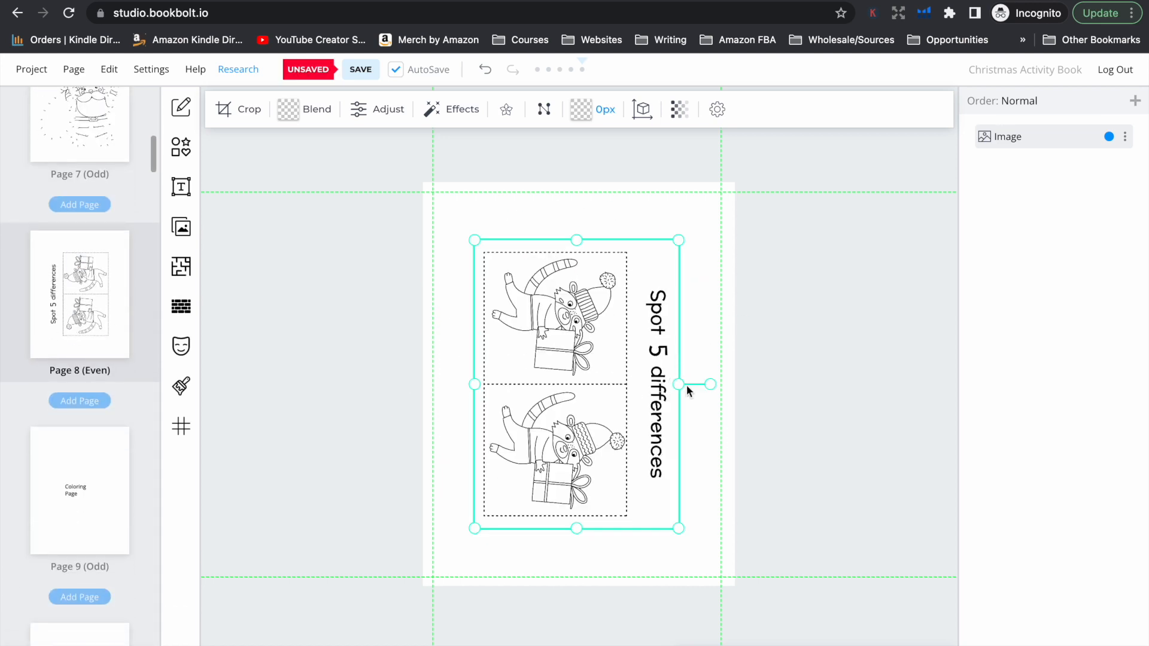
# Enlarge the rotated "Spot 5 differences" image to fill page 8 and position it within the margin guides
pyautogui.moveTo(476, 240); pyautogui.dragTo(435, 197)
pyautogui.moveTo(692, 526); pyautogui.dragTo(710, 567)
pyautogui.moveTo(477, 230); pyautogui.dragTo(423, 170)
pyautogui.click(450, 188)
pyautogui.click(464, 232)
pyautogui.moveTo(470, 249); pyautogui.dragTo(473, 267)
pyautogui.click(763, 433)
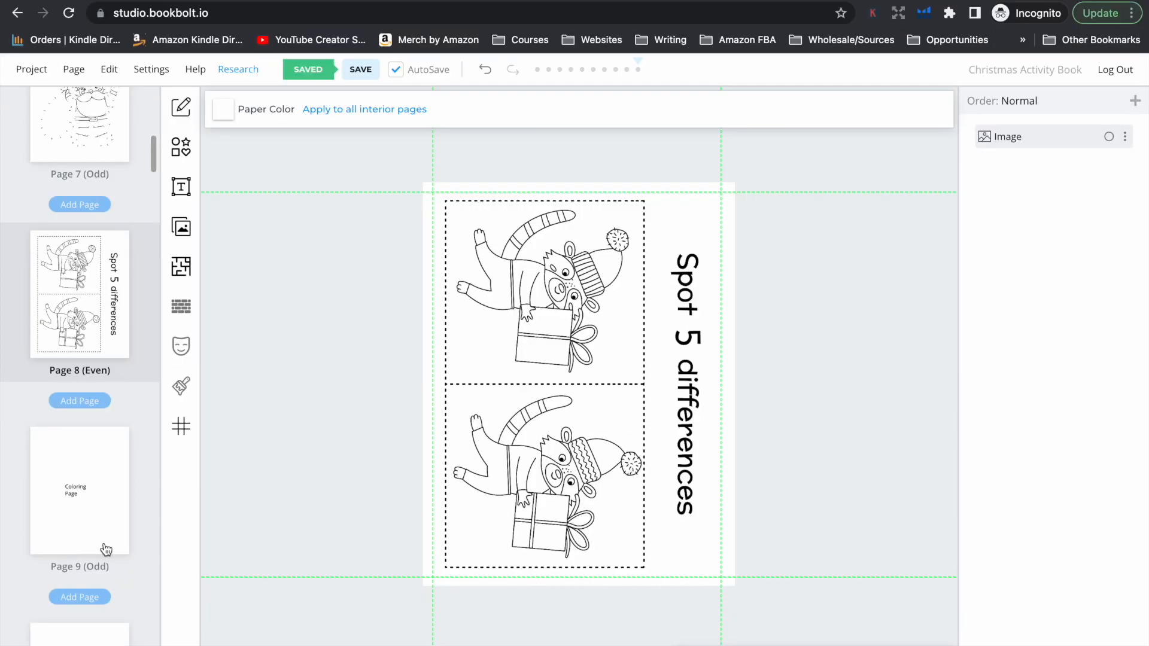
# Replace the "Coloring Page" placeholder on page 9 with the "COLOR BY NUMBER" Christmas tree image, sized to fit the margins
pyautogui.click(83, 489)
pyautogui.click(598, 384)
pyautogui.press('Delete')
pyautogui.click(181, 227)
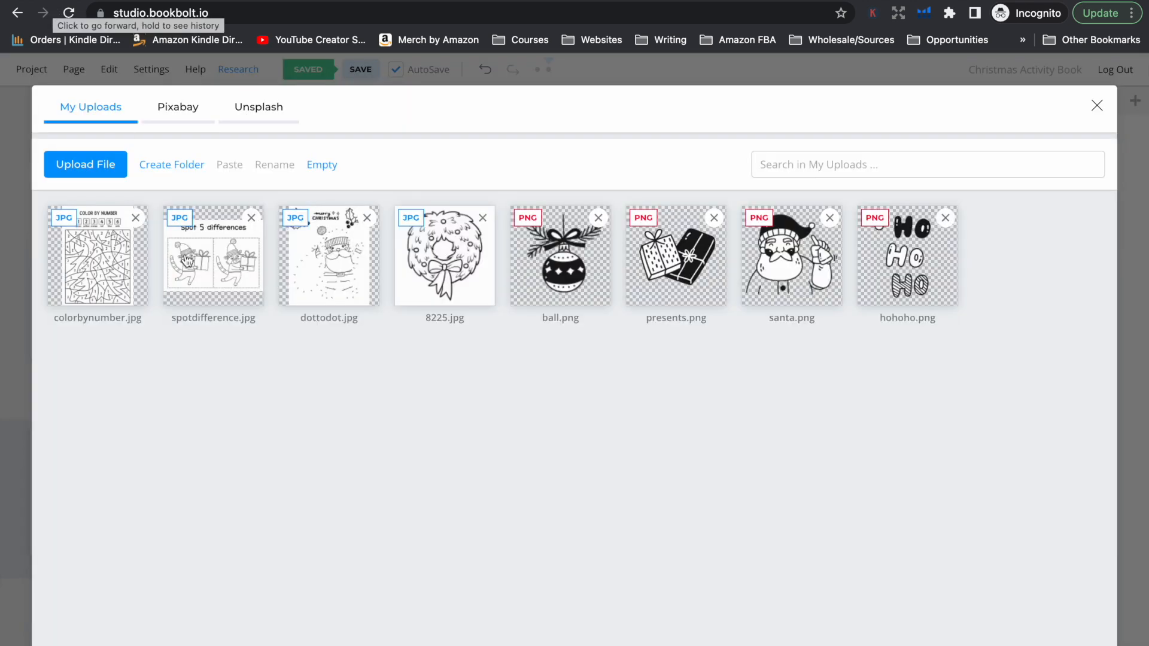
pyautogui.click(188, 260)
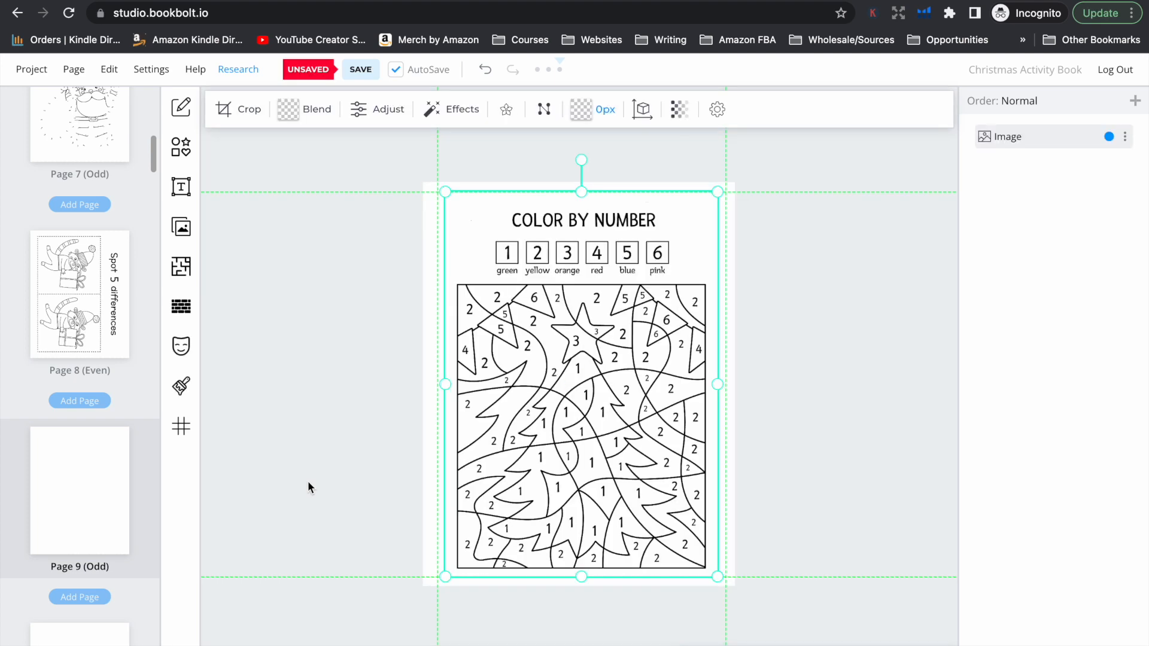
pyautogui.click(733, 470)
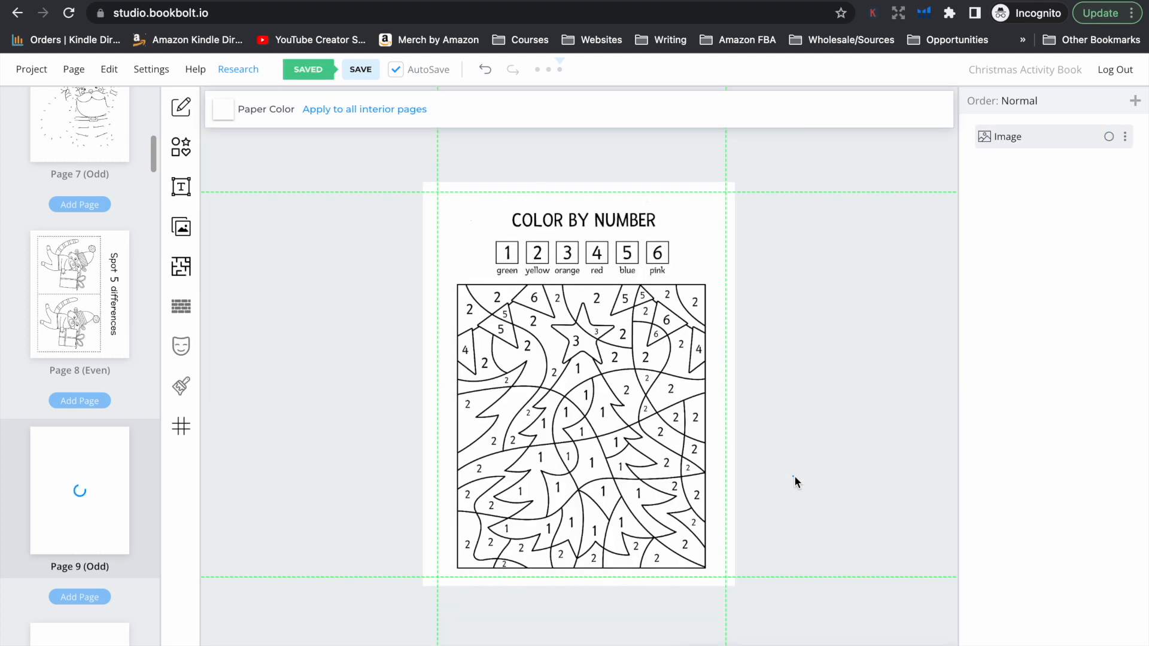
# Create a "Paperback: Cover" project named Christmas Activity Book, 8.5 x 11 in, black & white interior with white paper, 80 pages, and dismiss the tip
pyautogui.scroll(3, 65, 377)
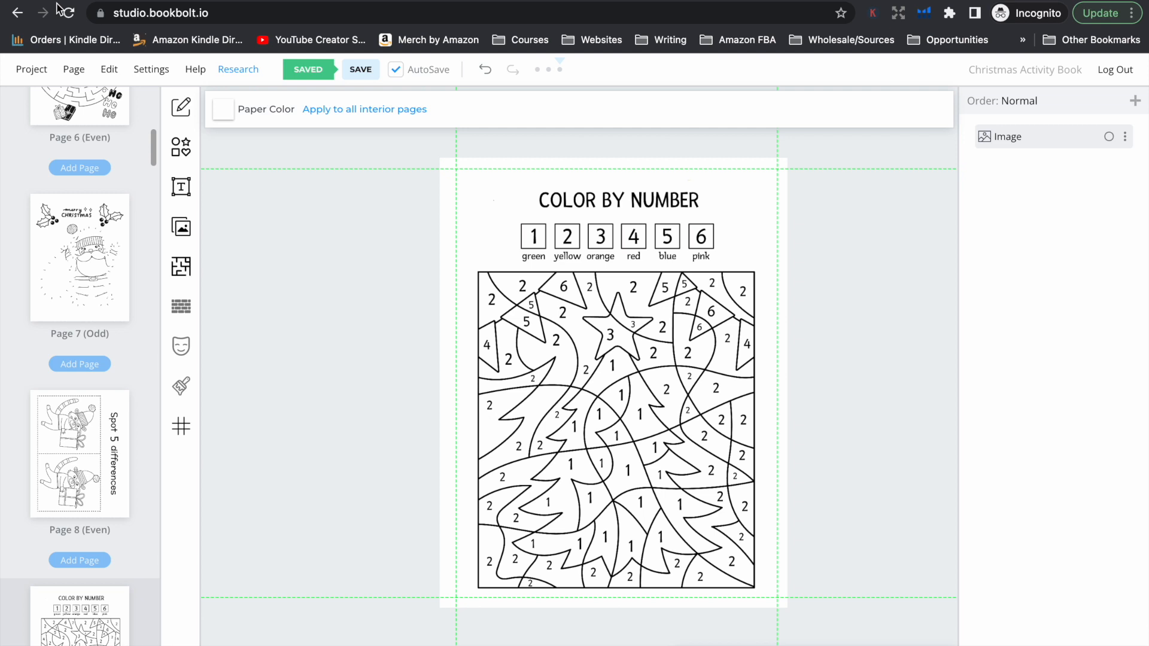
pyautogui.click(73, 68)
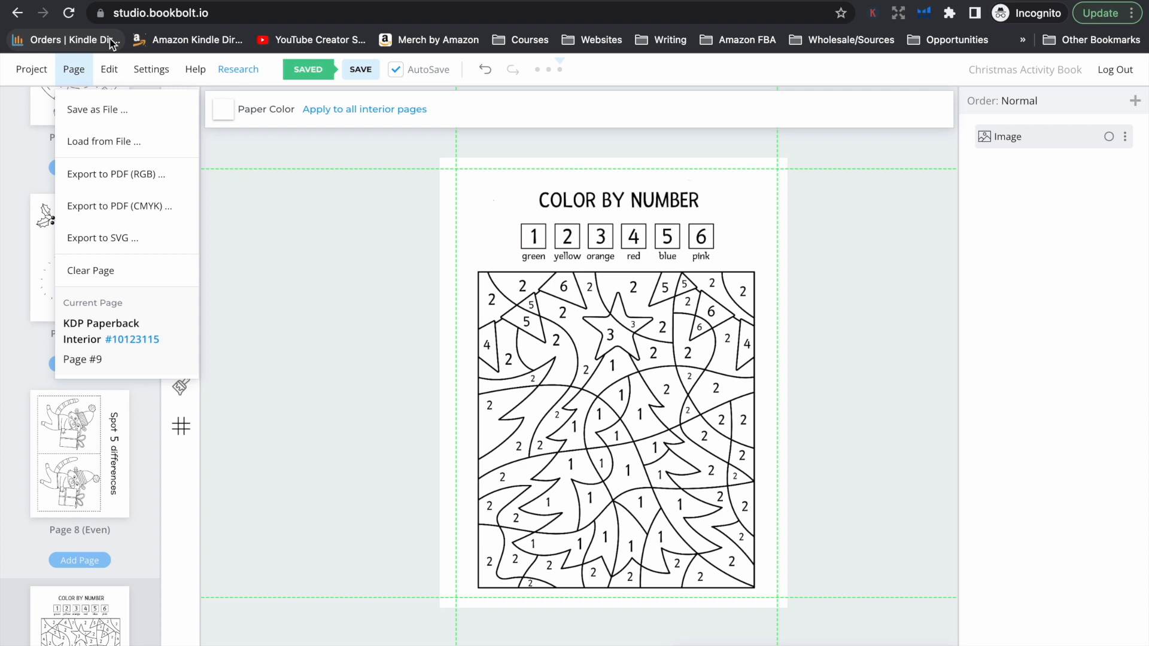
pyautogui.click(31, 68)
pyautogui.click(57, 267)
pyautogui.click(562, 235)
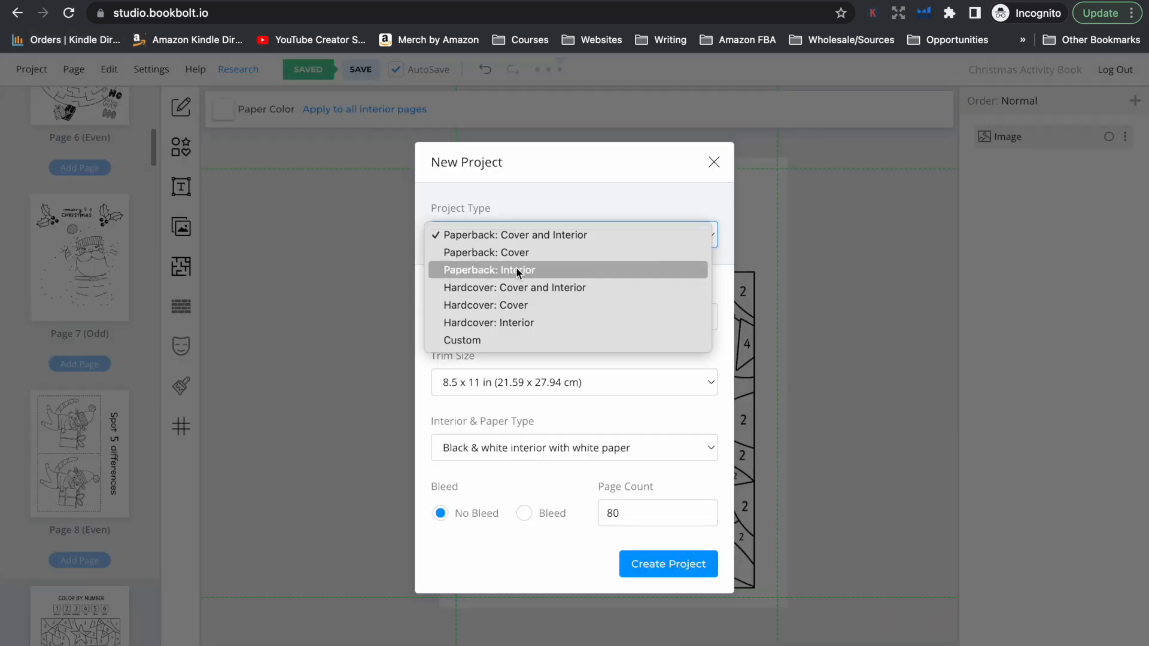
pyautogui.click(505, 255)
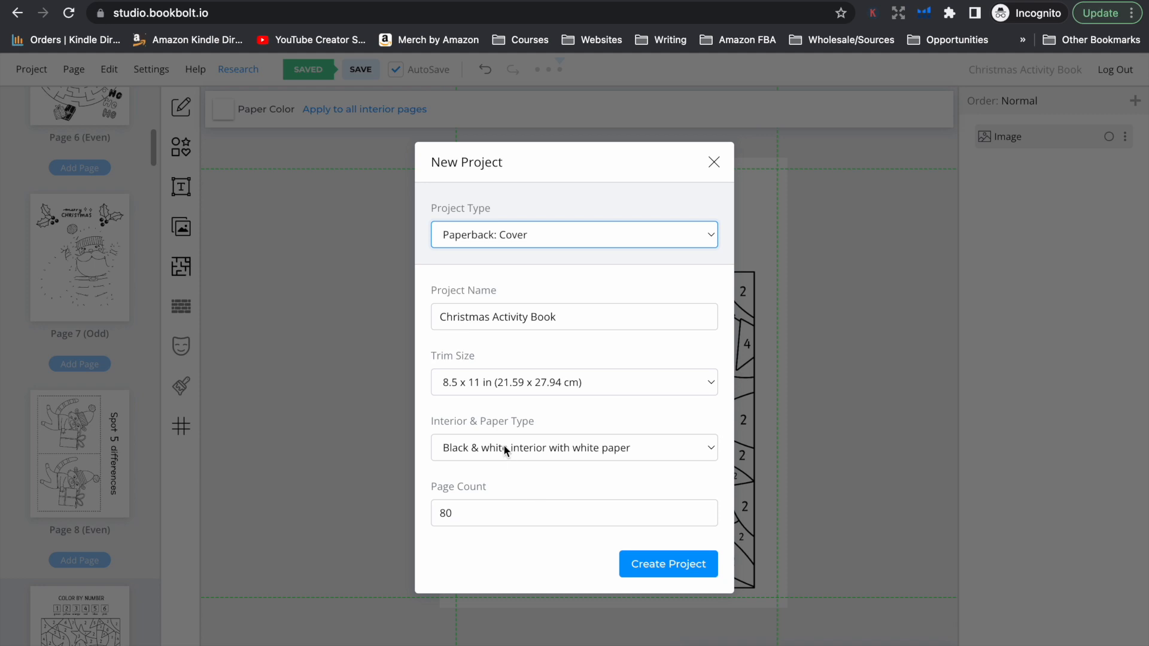
pyautogui.click(687, 569)
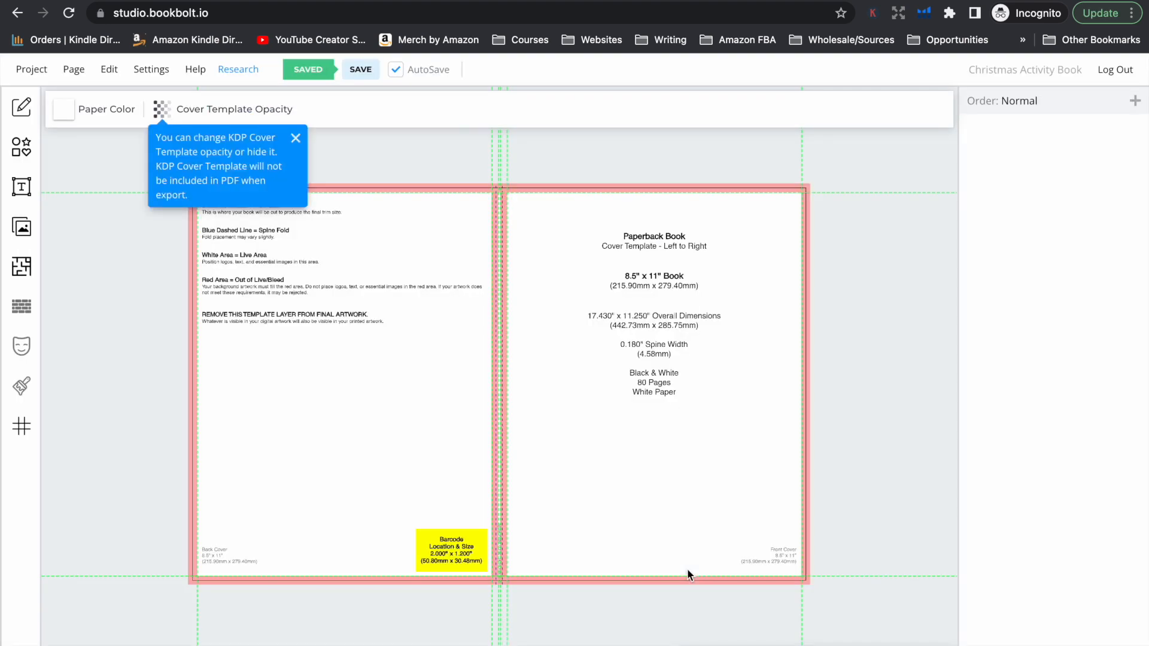
pyautogui.click(295, 138)
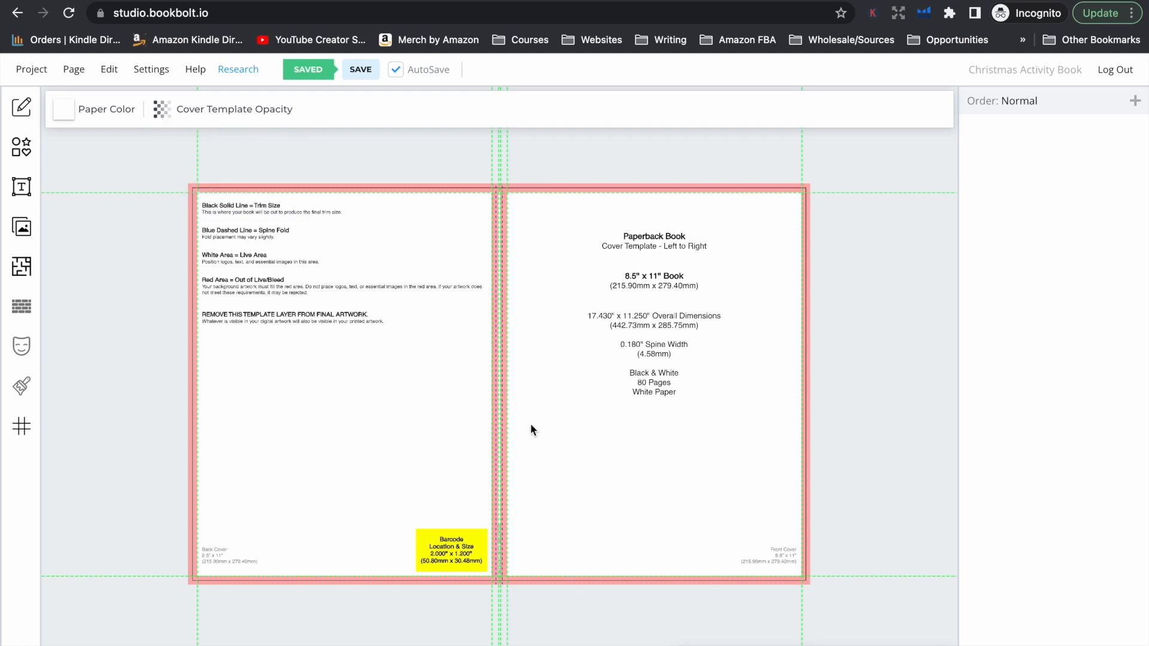